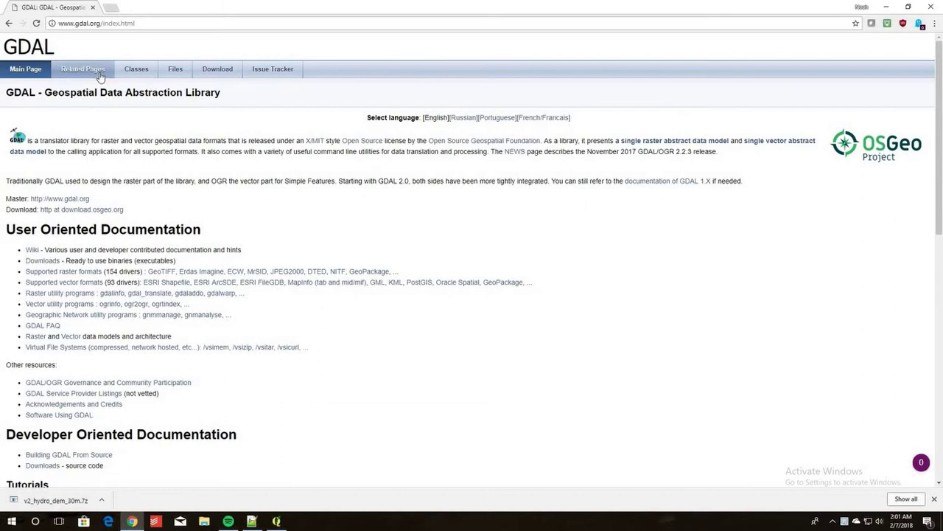
Open the gdal_merge.py page from gdal.org's Related Pages and read down to its EXAMPLE section
{"action": "left_click", "coordinate": [98, 74]}
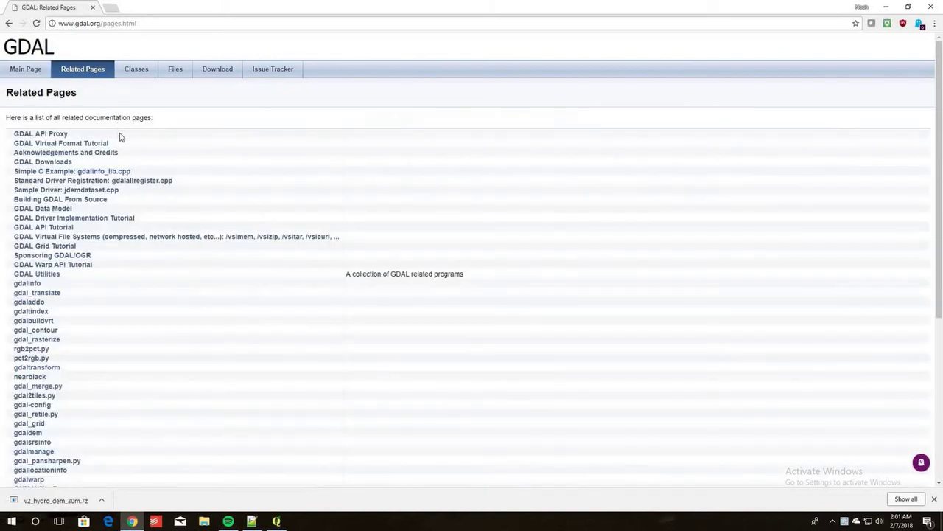
{"action": "scroll", "coordinate": [119, 134], "scroll_direction": "down", "scroll_amount": 3}
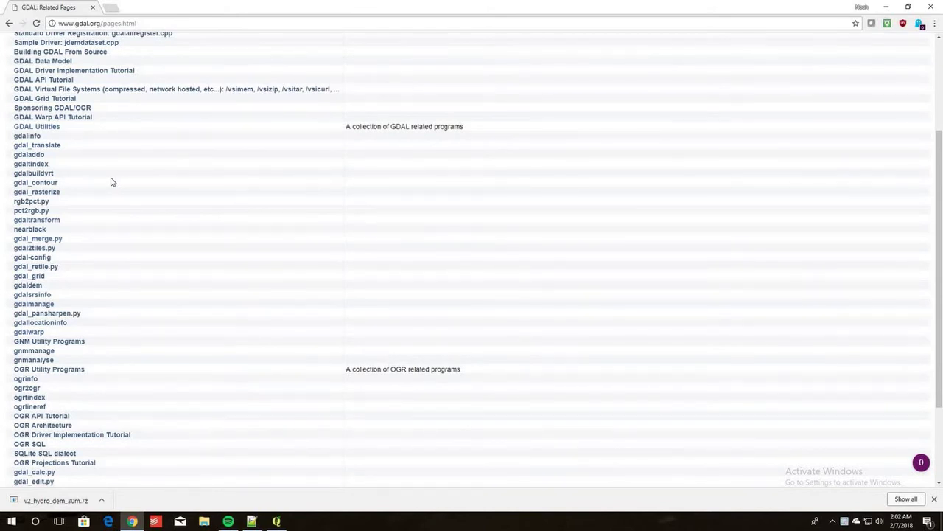
{"action": "left_click", "coordinate": [48, 243]}
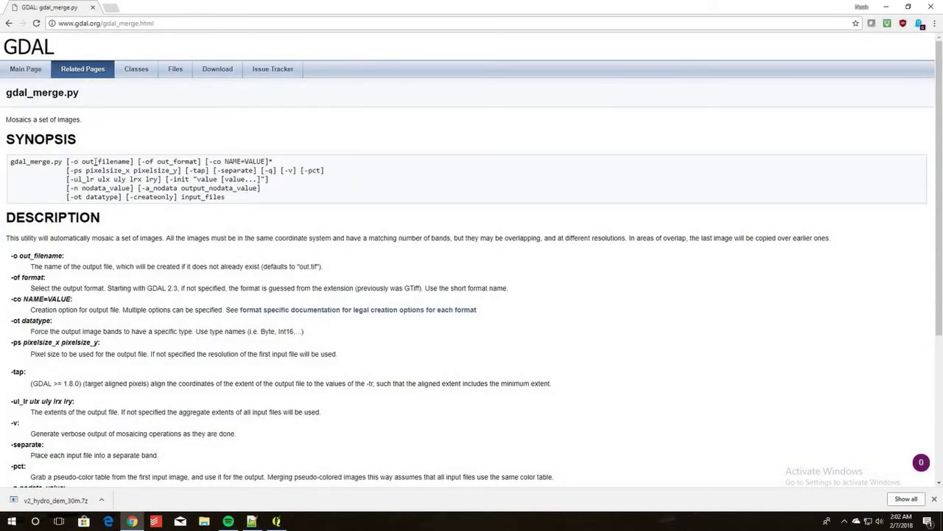
{"action": "scroll", "coordinate": [81, 160], "scroll_direction": "down", "scroll_amount": 2}
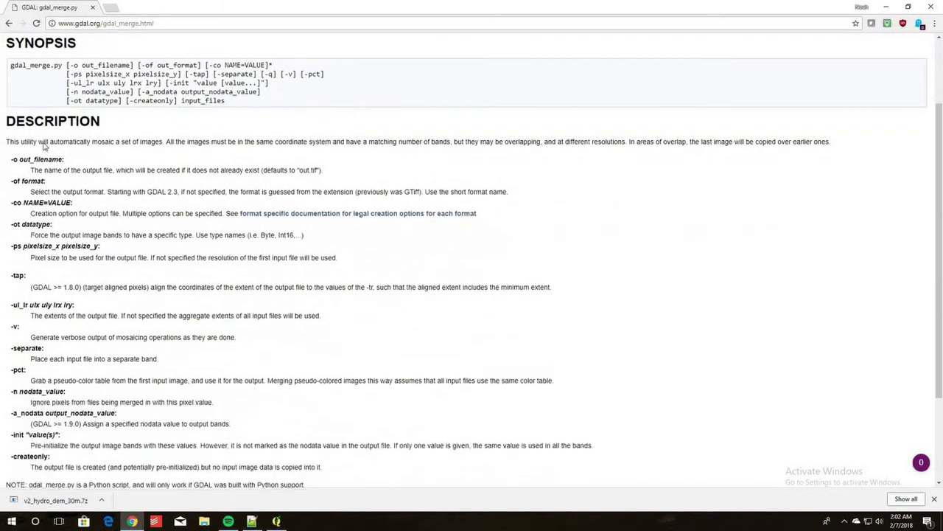
{"action": "scroll", "coordinate": [103, 224], "scroll_direction": "down", "scroll_amount": 3}
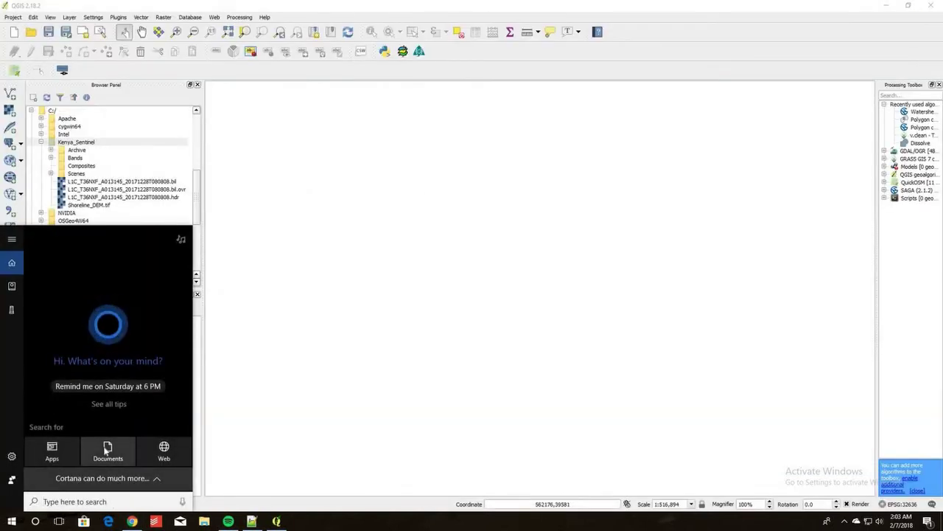
Launch the OSGeo4W Shell by searching 'osge' in Windows Start search
{"action": "type", "text": "osge"}
{"action": "key", "text": "Return"}
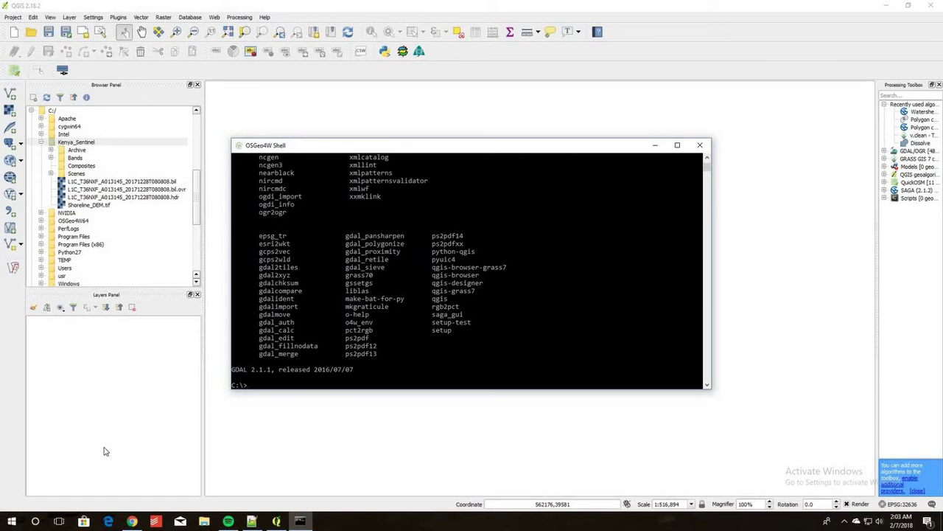
Change into C:\OSGeo4W64\bin and list its contents with dir
{"action": "type", "text": "cd osge"}
{"action": "key", "text": "Tab"}
{"action": "key", "text": "Return"}
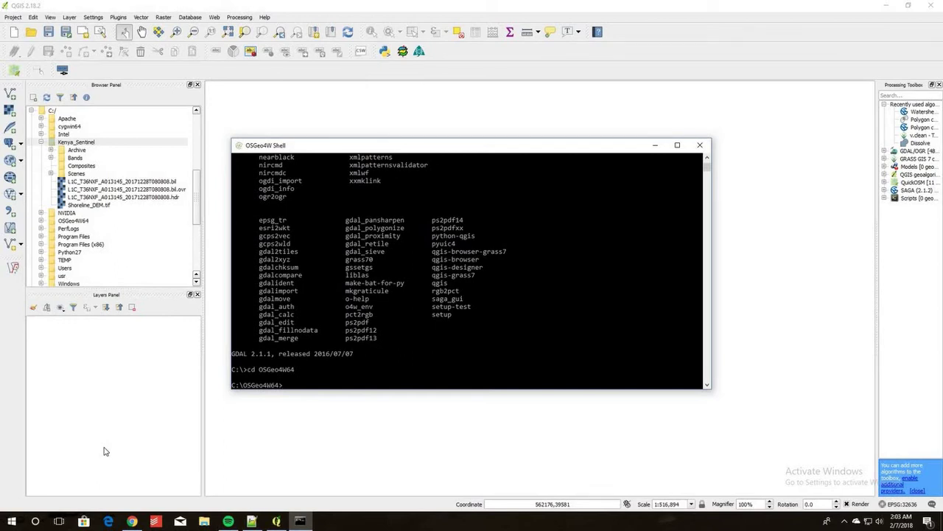
{"action": "type", "text": "cd bin"}
{"action": "key", "text": "Return"}
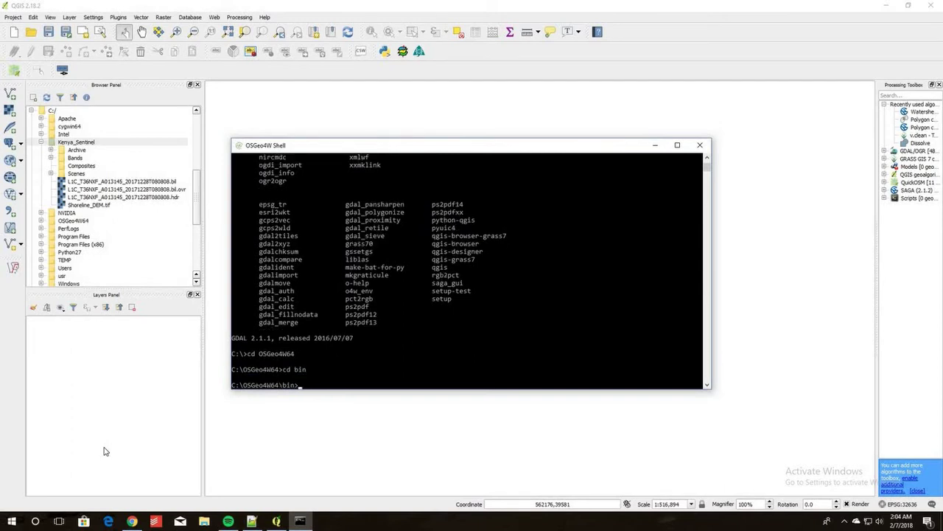
{"action": "type", "text": "dir"}
{"action": "key", "text": "Return"}
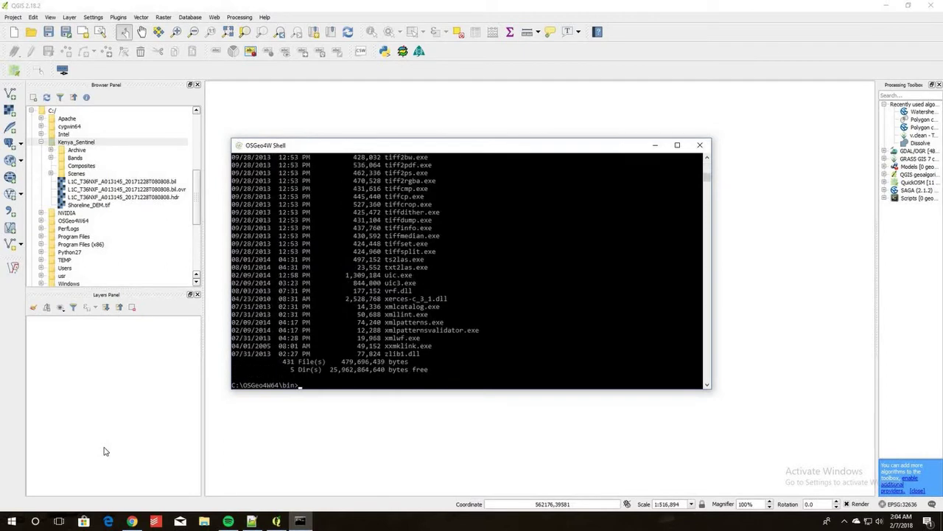
Review the bin folder's dir output, then bring up the Kenya_Sentinel folder in File Explorer
{"action": "scroll", "coordinate": [329, 345], "scroll_direction": "up", "scroll_amount": 10}
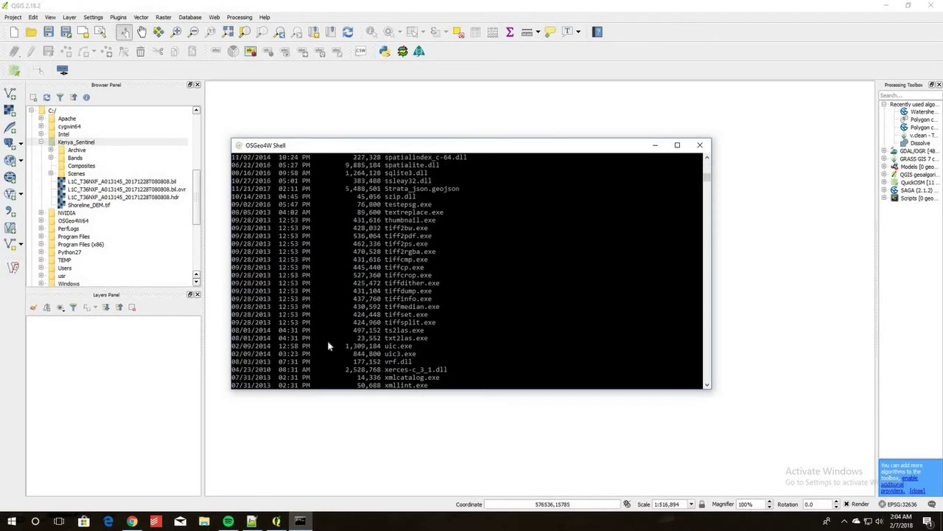
{"action": "scroll", "coordinate": [329, 346], "scroll_direction": "up", "scroll_amount": 15}
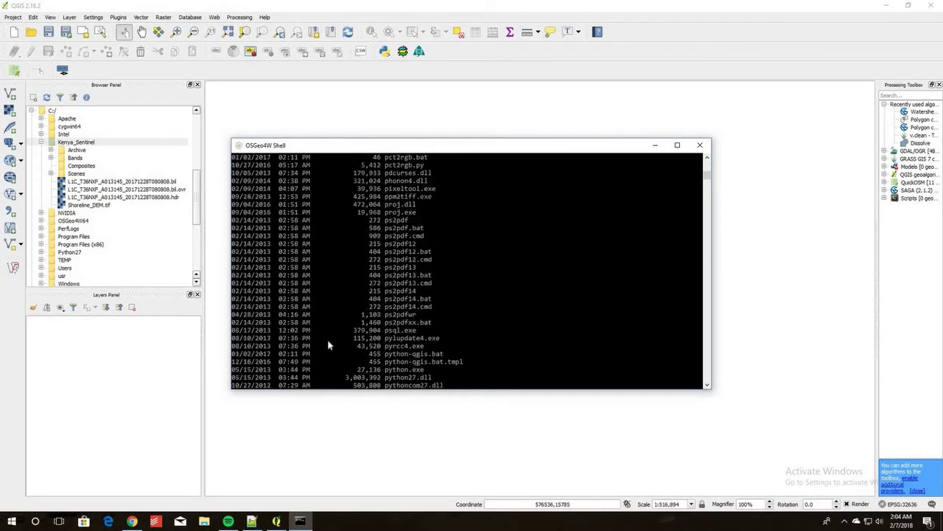
{"action": "scroll", "coordinate": [329, 345], "scroll_direction": "up", "scroll_amount": 15}
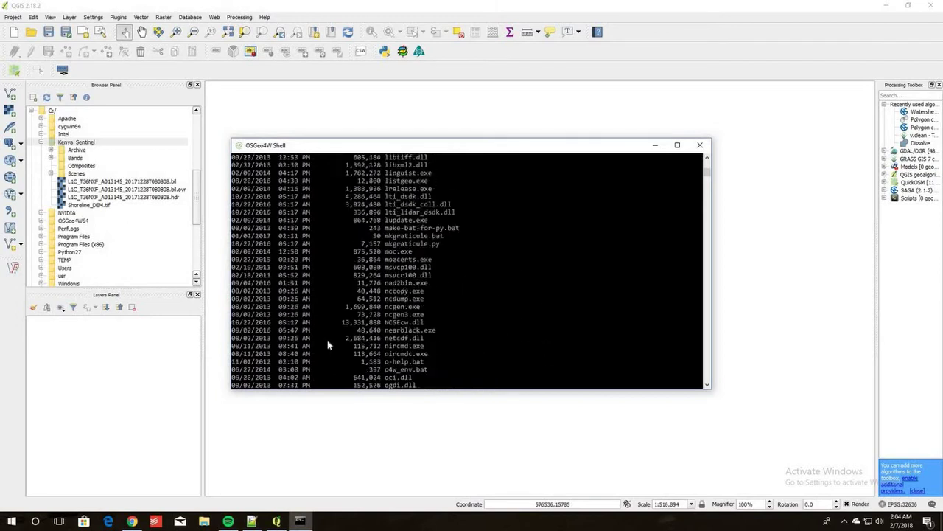
{"action": "scroll", "coordinate": [327, 347], "scroll_direction": "up", "scroll_amount": 15}
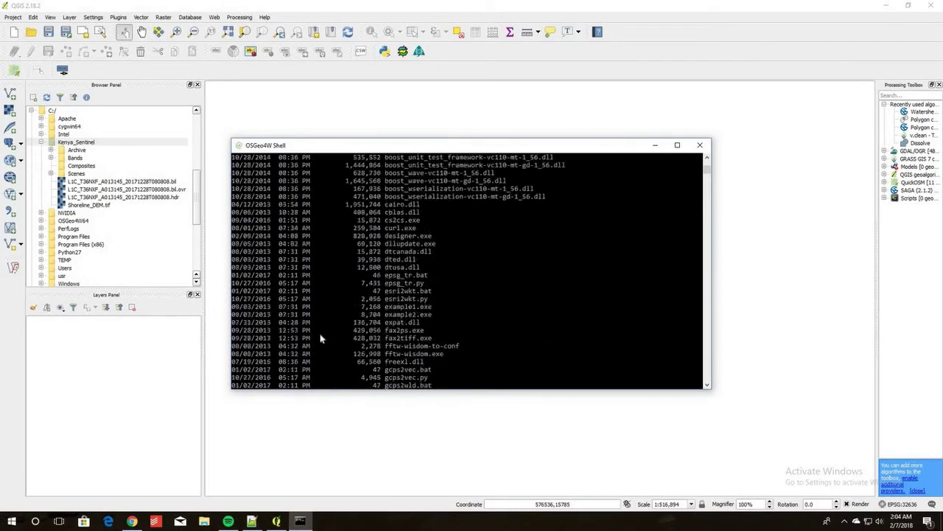
{"action": "scroll", "coordinate": [324, 331], "scroll_direction": "up", "scroll_amount": 12}
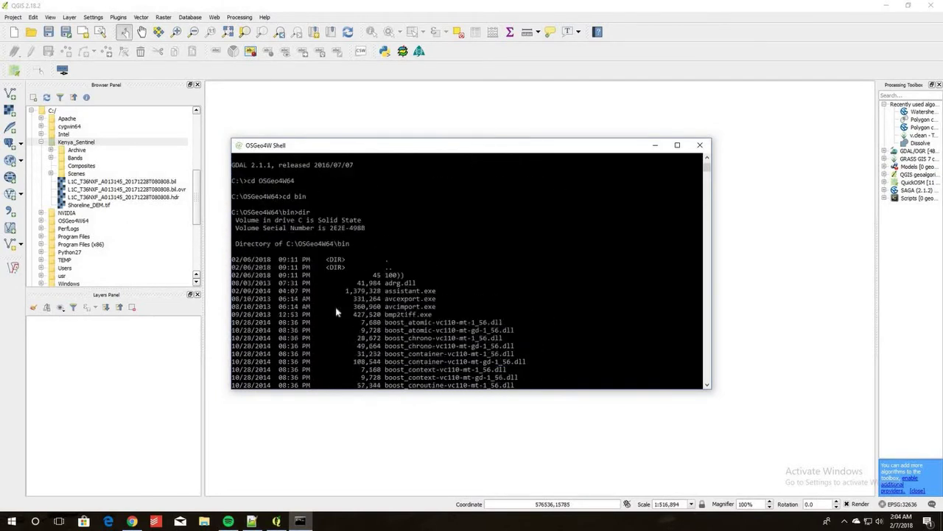
{"action": "scroll", "coordinate": [372, 286], "scroll_direction": "down", "scroll_amount": 5}
{"action": "scroll", "coordinate": [383, 289], "scroll_direction": "up", "scroll_amount": 5}
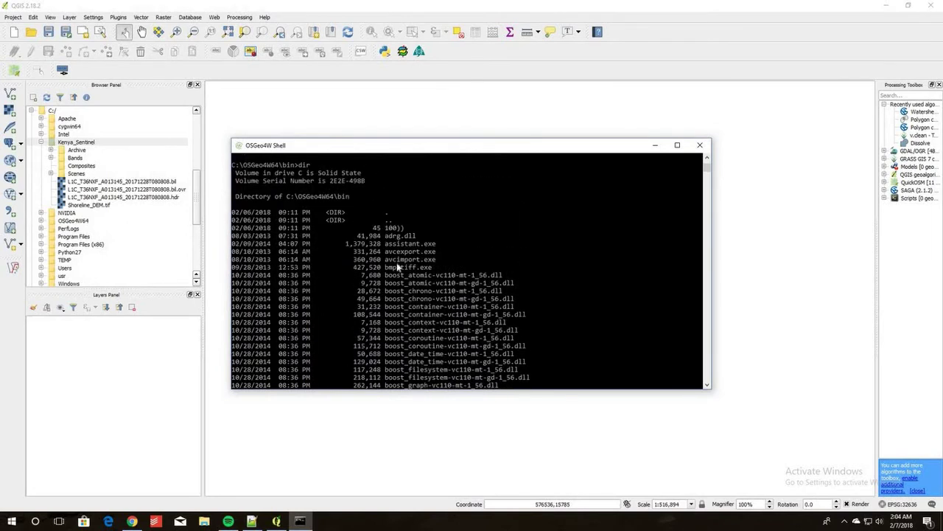
{"action": "scroll", "coordinate": [398, 269], "scroll_direction": "down", "scroll_amount": 6}
{"action": "scroll", "coordinate": [397, 273], "scroll_direction": "down", "scroll_amount": 15}
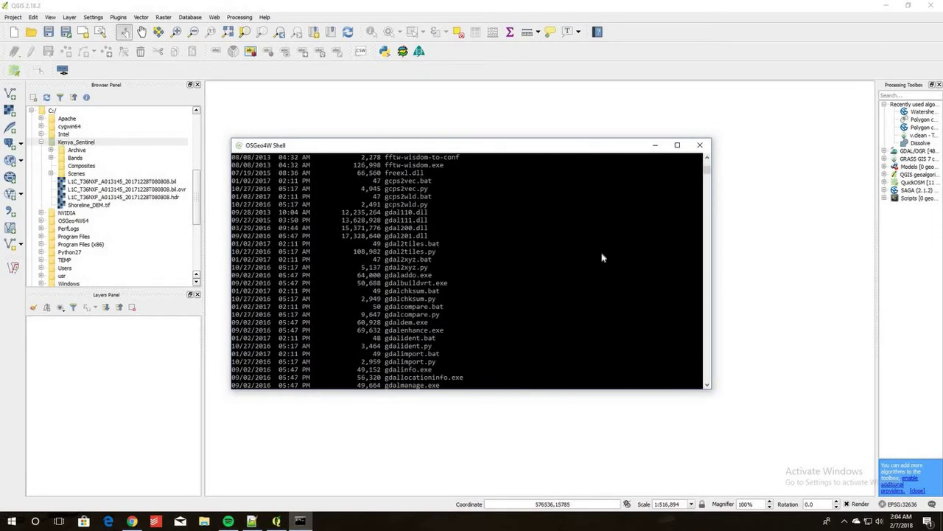
{"action": "mouse_move", "coordinate": [708, 171]}
{"action": "left_mouse_down"}
{"action": "mouse_move", "coordinate": [697, 374]}
{"action": "mouse_move", "coordinate": [709, 309]}
{"action": "mouse_move", "coordinate": [696, 174]}
{"action": "left_mouse_up"}
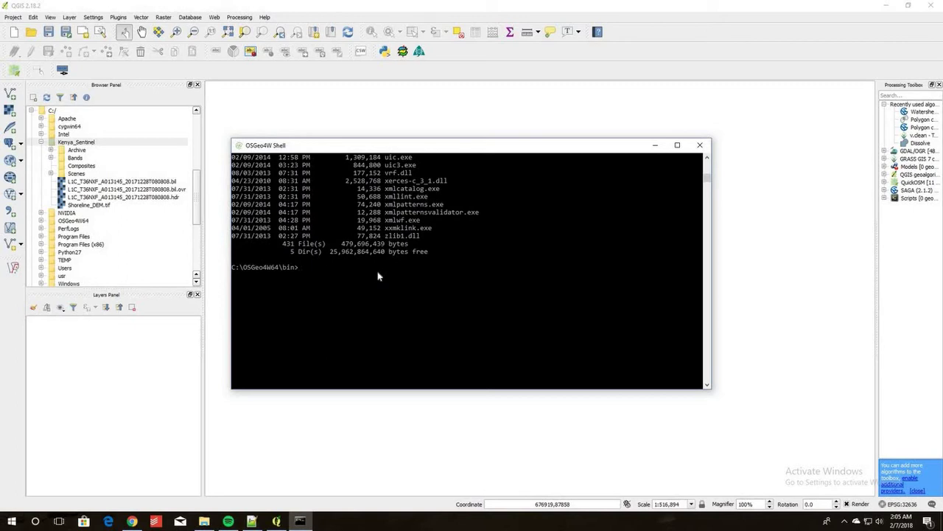
{"action": "left_click", "coordinate": [204, 521]}
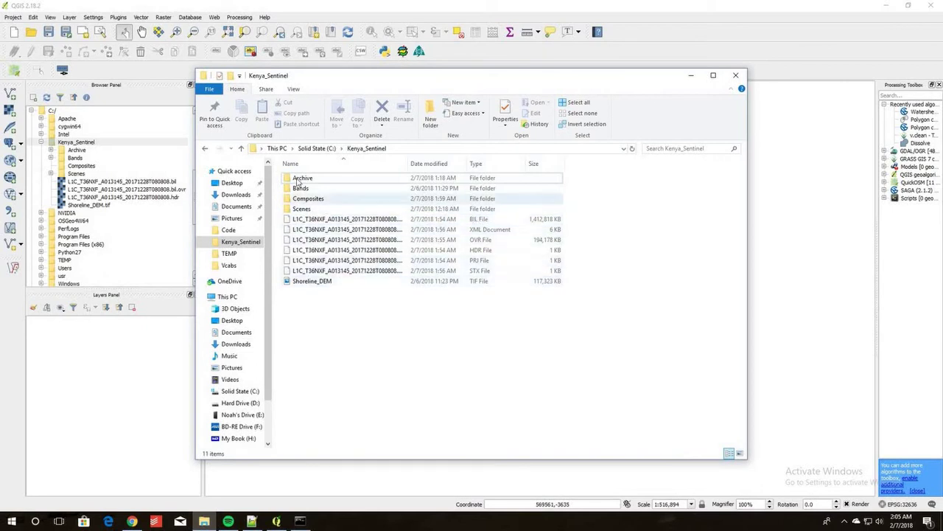
Minimize the Kenya_Sentinel File Explorer window to return to the shell
{"action": "left_click", "coordinate": [691, 75]}
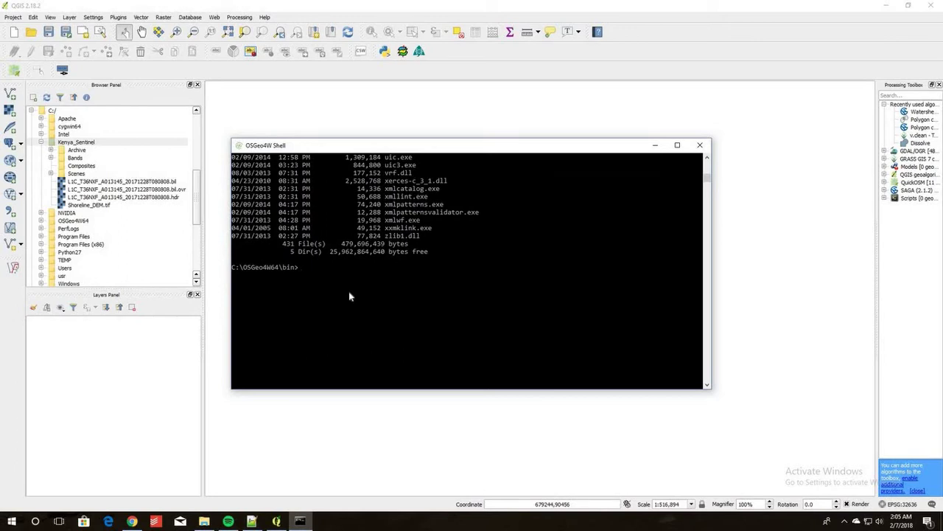
Run gdalmanage copy of L1C_T36NXF_A013145_20171228T080808.bil into Archive as L1C_T36NXF.bil
{"action": "type", "text": "gdalma"}
{"action": "type", "text": "Kenya_Sentinel\\"}
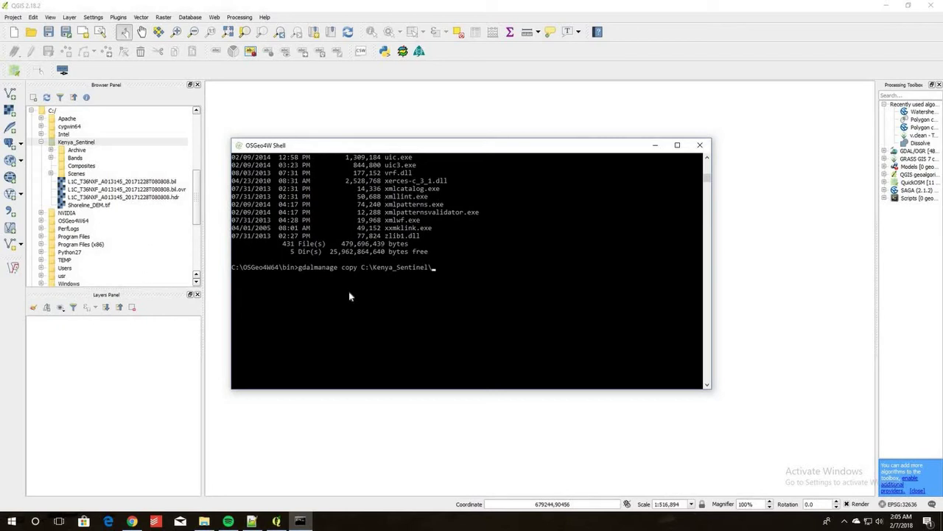
{"action": "key", "text": "Tab"}
{"action": "key", "text": "Tab"}
{"action": "key", "text": "Tab"}
{"action": "key", "text": "Tab"}
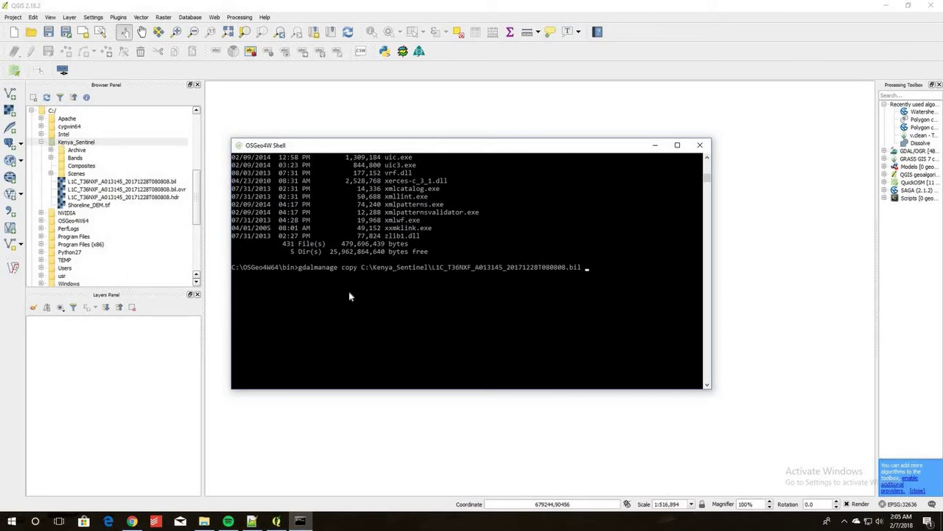
{"action": "type", "text": "C:\\Keny"}
{"action": "key", "text": "Tab"}
{"action": "type", "text": "\\Ar"}
{"action": "key", "text": "Tab"}
{"action": "type", "text": "\\L1C"}
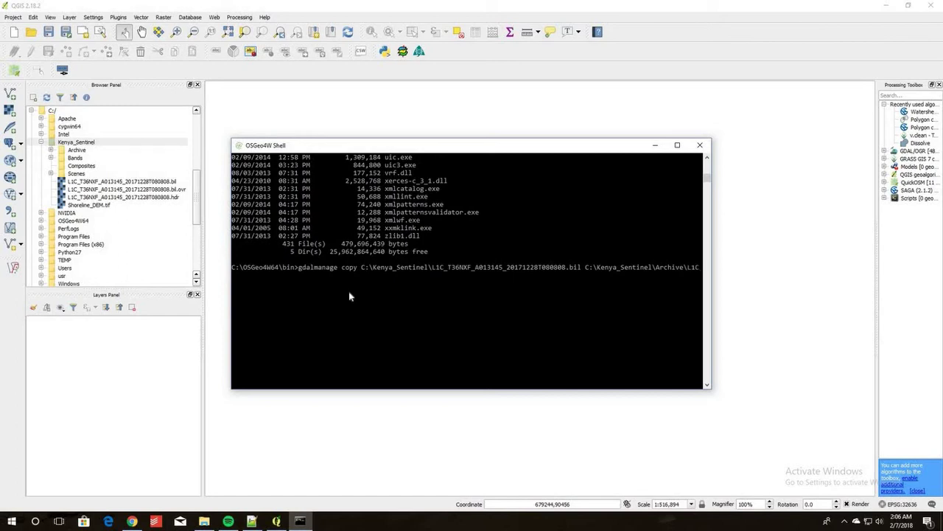
{"action": "type", "text": "_T36NXF.bil"}
{"action": "key", "text": "Return"}
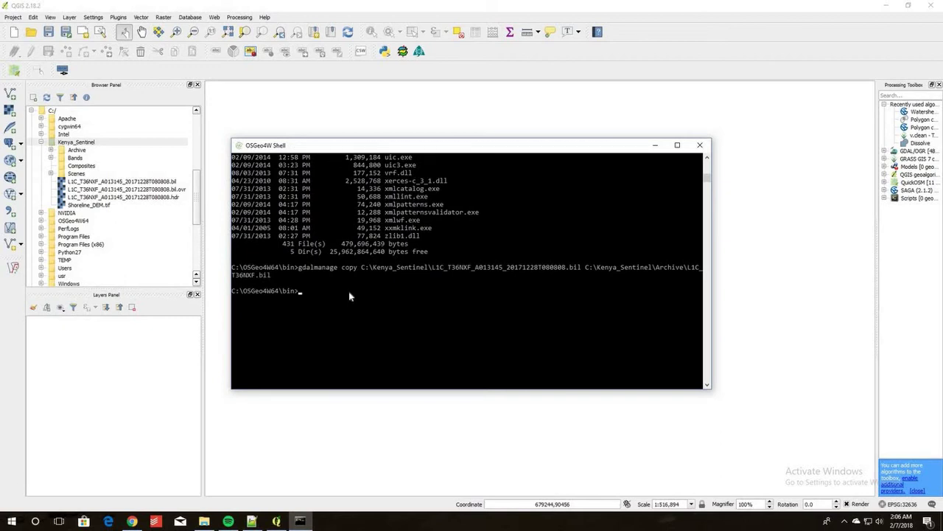
Check the L1C_T36NXF files in the Archive folder, then go back to Kenya_Sentinel and the shell
{"action": "left_click", "coordinate": [206, 522]}
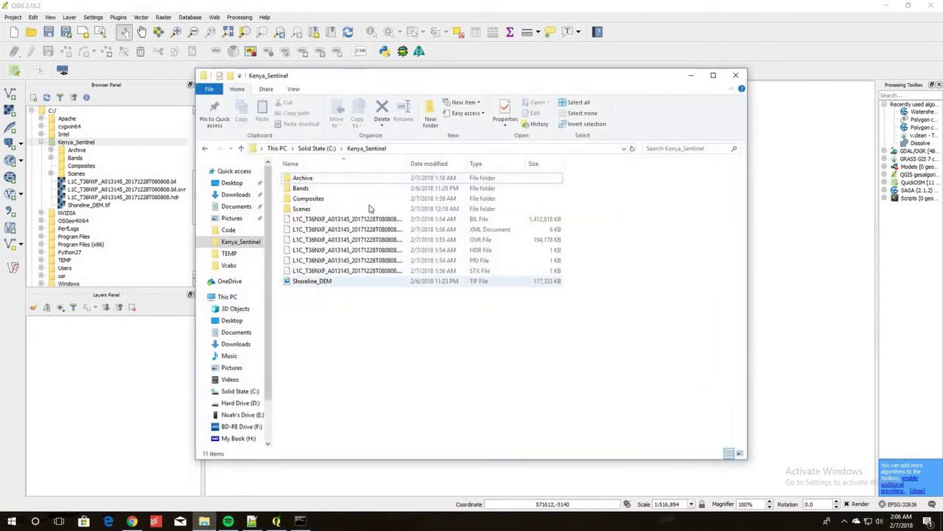
{"action": "left_click", "coordinate": [328, 178]}
{"action": "double_click", "coordinate": [328, 179]}
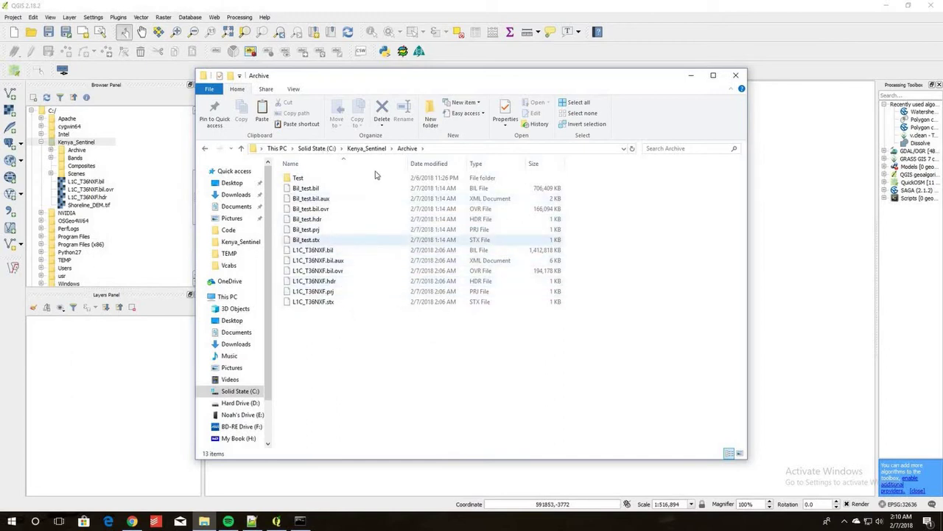
{"action": "left_click", "coordinate": [361, 152]}
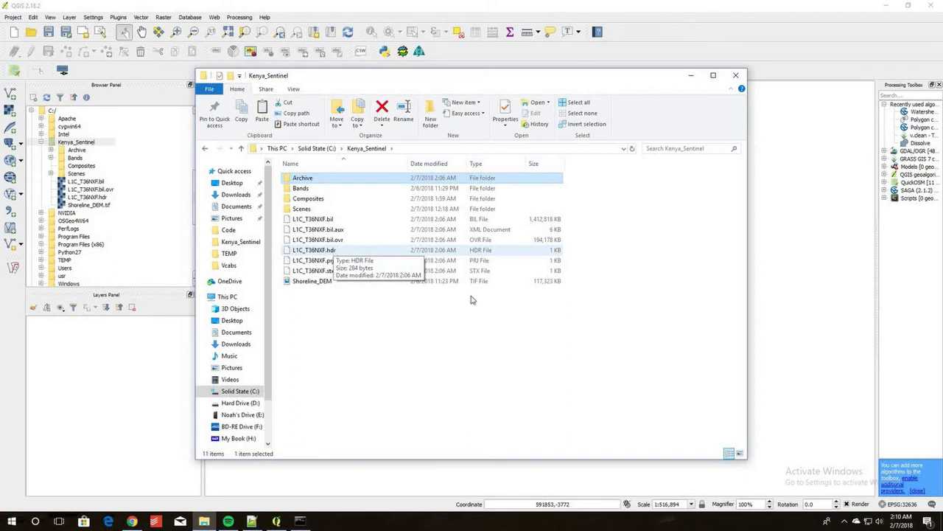
{"action": "left_click", "coordinate": [300, 521]}
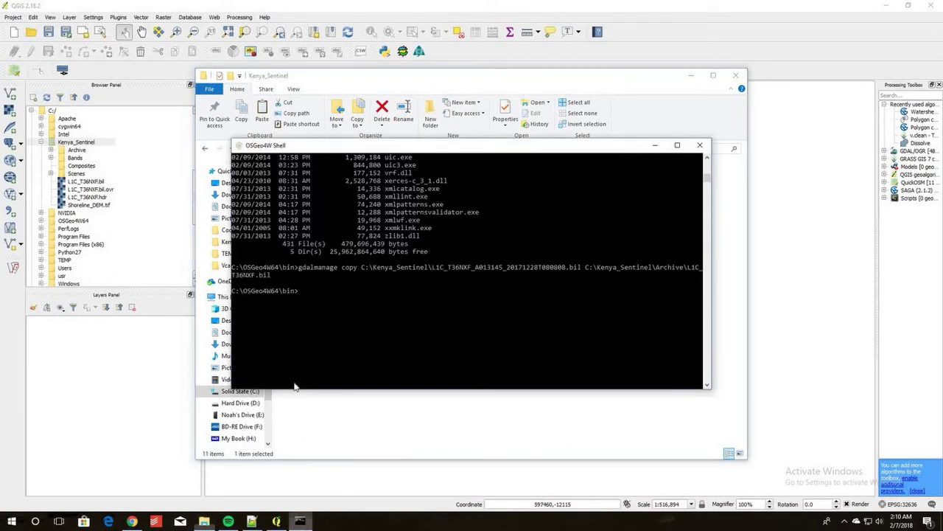
Start a gdal_translate -of GTiff command with the L1C_T36NXF.bil scene as input
{"action": "left_click", "coordinate": [313, 293]}
{"action": "type", "text": "dl_tr"}
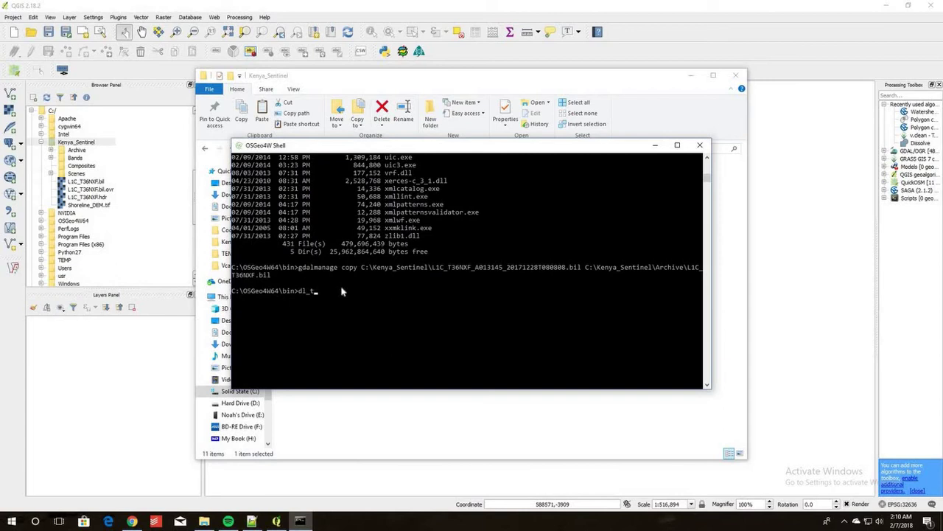
{"action": "key", "text": "Escape"}
{"action": "type", "text": "gdal_translate -of GTiff"}
{"action": "type", "text": "C:\\Kenya_Sentinel\\"}
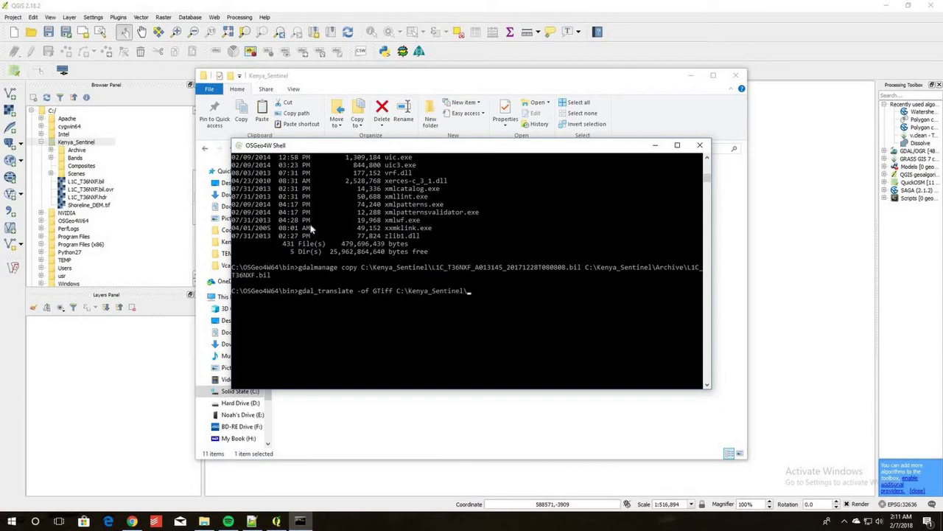
{"action": "key", "text": "Tab"}
{"action": "key", "text": "Tab"}
{"action": "key", "text": "Tab"}
{"action": "key", "text": "Tab"}
Set the output to C:\Kenya_Sentinel\Composites\L1C_T36NXF.tif and run the conversion
{"action": "type", "text": "C:\\ken"}
{"action": "key", "text": "Tab"}
{"action": "type", "text": "\\"}
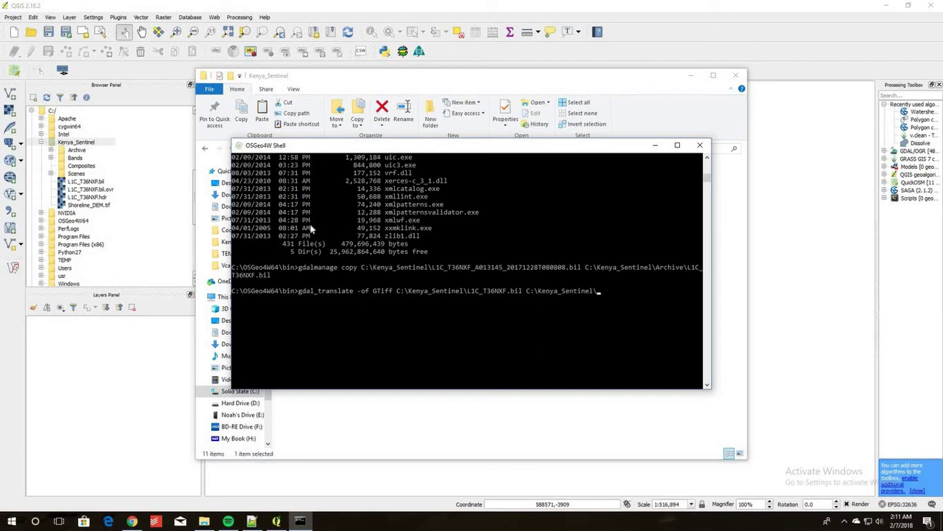
{"action": "type", "text": "Co"}
{"action": "key", "text": "Tab"}
{"action": "type", "text": "\\L1c_T36NXF.tif"}
{"action": "key", "text": "Return"}
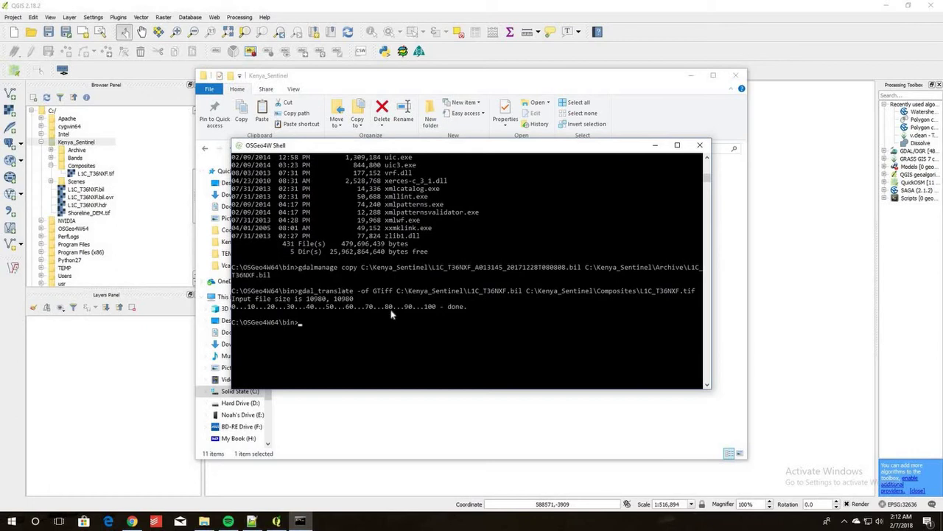
{"action": "key", "text": "Up"}
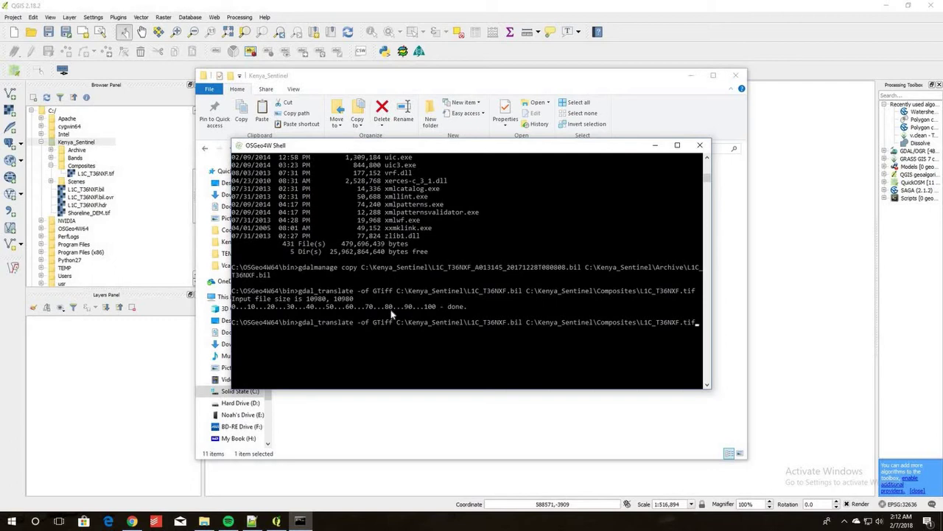
{"action": "key", "text": "Up"}
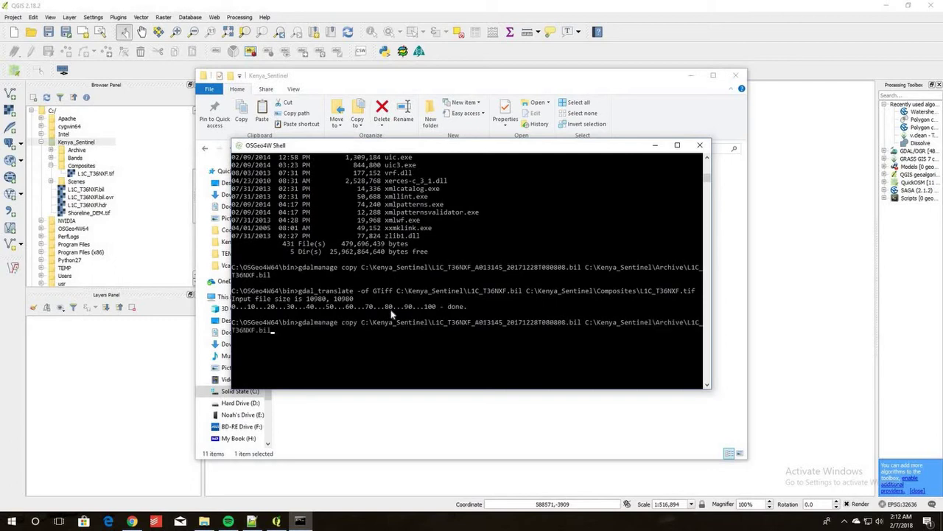
{"action": "key", "text": "Up"}
{"action": "key", "text": "Down"}
{"action": "key", "text": "Down"}
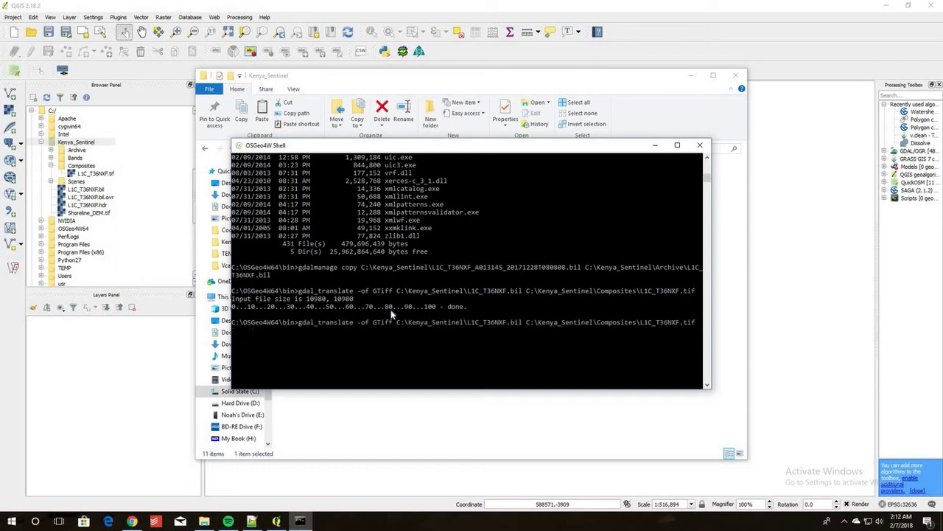
{"action": "key", "text": "BackSpace"}
{"action": "key", "text": "BackSpace"}
{"action": "key", "text": "BackSpace"}
{"action": "key", "text": "BackSpace"}
{"action": "key", "text": "BackSpace"}
{"action": "key", "text": "BackSpace"}
{"action": "key", "text": "BackSpace"}
{"action": "key", "text": "BackSpace"}
{"action": "key", "text": "BackSpace"}
{"action": "key", "text": "BackSpace"}
{"action": "key", "text": "BackSpace"}
{"action": "key", "text": "BackSpace"}
{"action": "key", "text": "BackSpace"}
{"action": "key", "text": "BackSpace"}
{"action": "key", "text": "BackSpace"}
{"action": "key", "text": "BackSpace"}
{"action": "key", "text": "BackSpace"}
{"action": "key", "text": "BackSpace"}
{"action": "key", "text": "BackSpace"}
{"action": "key", "text": "BackSpace"}
{"action": "key", "text": "BackSpace"}
{"action": "key", "text": "BackSpace"}
{"action": "key", "text": "BackSpace"}
{"action": "key", "text": "BackSpace"}
{"action": "key", "text": "BackSpace"}
{"action": "key", "text": "BackSpace"}
{"action": "key", "text": "BackSpace"}
{"action": "key", "text": "BackSpace"}
{"action": "key", "text": "BackSpace"}
{"action": "key", "text": "BackSpace"}
{"action": "key", "text": "BackSpace"}
{"action": "key", "text": "BackSpace"}
{"action": "key", "text": "BackSpace"}
{"action": "key", "text": "BackSpace"}
{"action": "key", "text": "BackSpace"}
{"action": "key", "text": "BackSpace"}
{"action": "key", "text": "BackSpace"}
{"action": "key", "text": "BackSpace"}
{"action": "key", "text": "BackSpace"}
{"action": "key", "text": "BackSpace"}
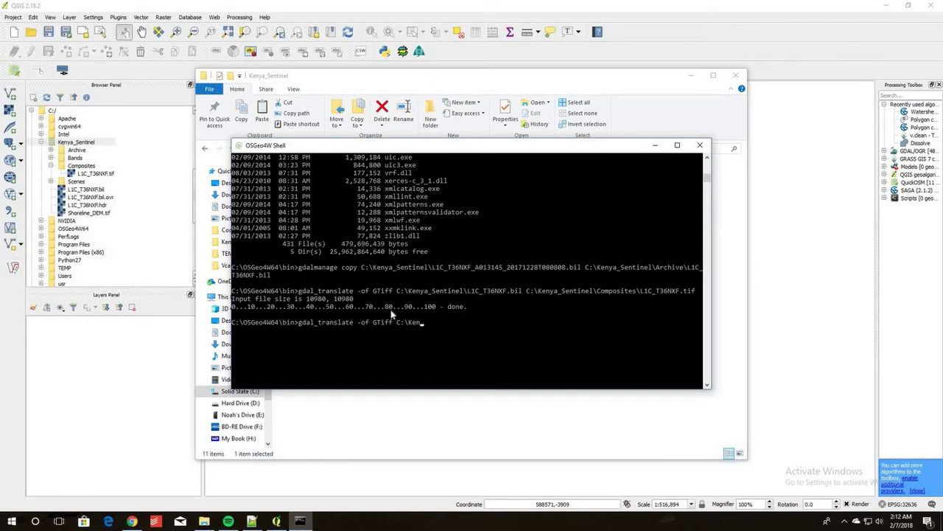
{"action": "key", "text": "BackSpace"}
Minimize the shell and Explorer, then drag Composites\L1C_T36NXF.tif from the Browser into Layers
{"action": "left_click", "coordinate": [655, 145]}
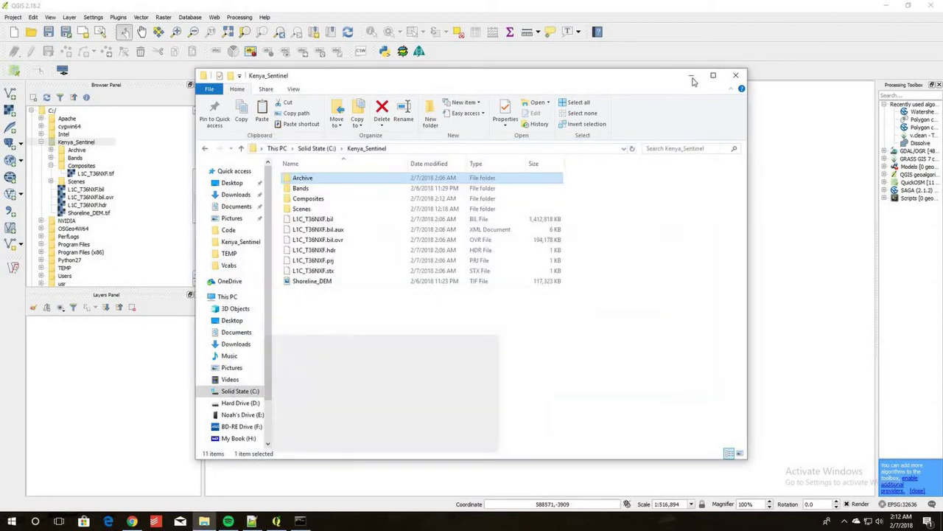
{"action": "left_click", "coordinate": [691, 75]}
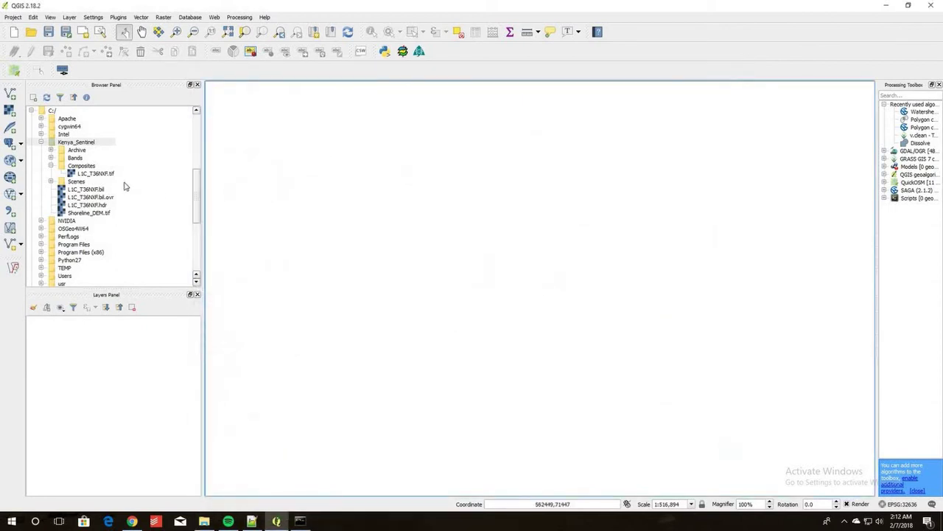
{"action": "left_click", "coordinate": [93, 173]}
{"action": "left_click_drag", "start_coordinate": [92, 174], "coordinate": [127, 336]}
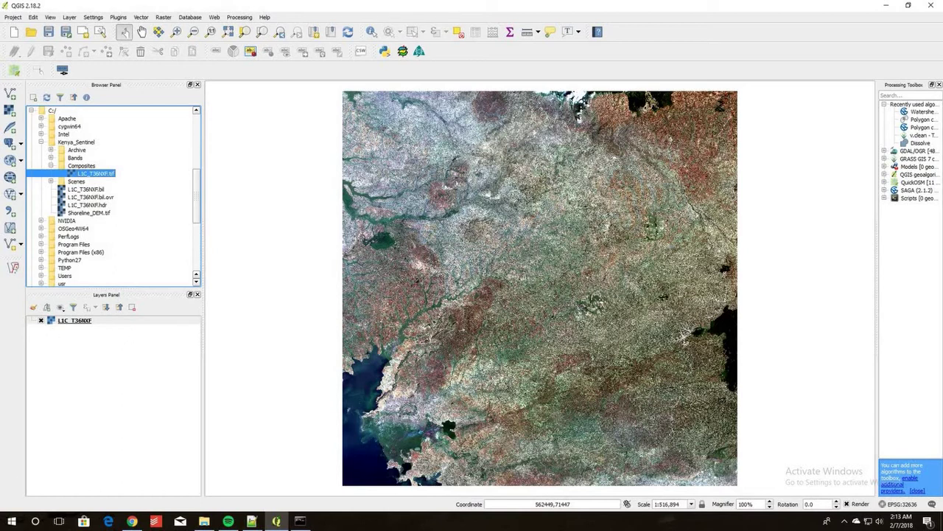
Begin typing gdal_merge -o with the output path C:\Kenya_Sentinel\Composites\ in the shell
{"action": "left_click", "coordinate": [300, 521]}
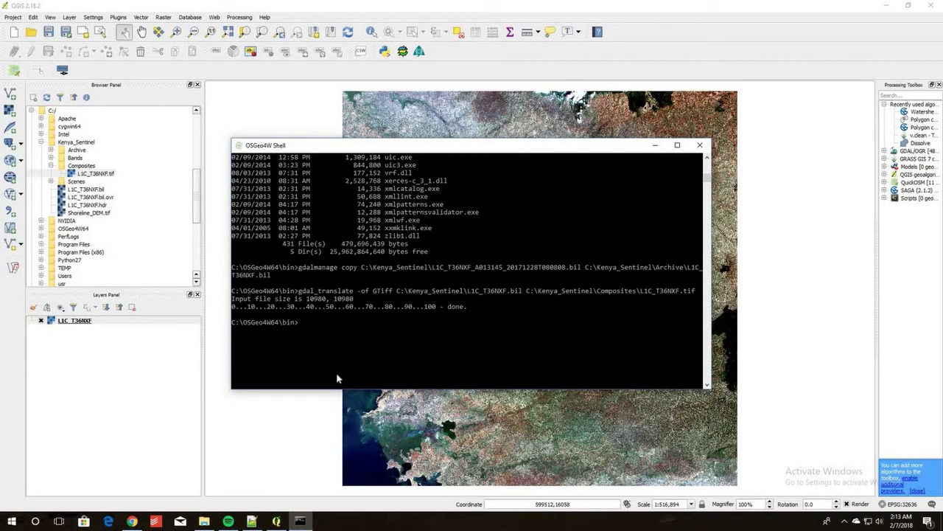
{"action": "type", "text": "gdal_merge -o C:\\Ken"}
{"action": "key", "text": "Tab"}
{"action": "type", "text": "\\"}
{"action": "key", "text": "Tab"}
{"action": "key", "text": "Tab"}
{"action": "key", "text": "Tab"}
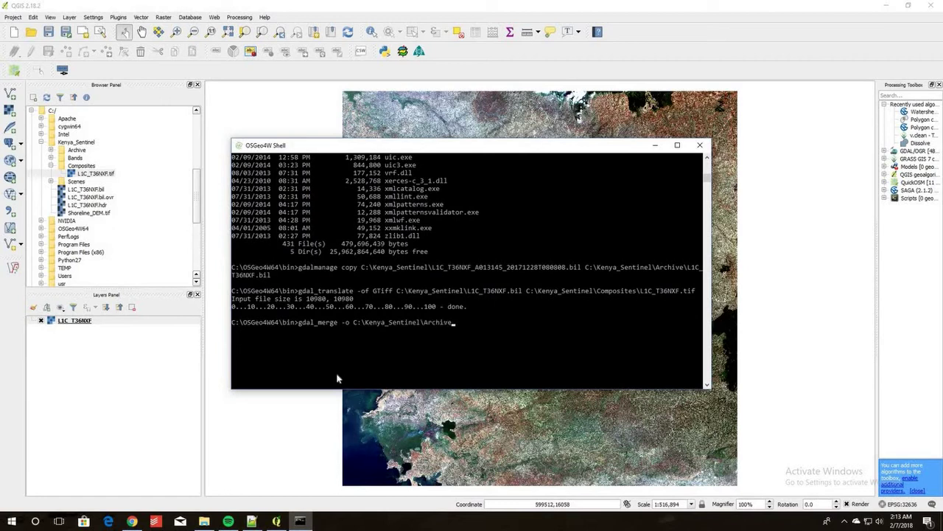
{"action": "type", "text": "\\"}
Check the Composites folder contents in Explorer, then open the Scenes folder
{"action": "left_click", "coordinate": [205, 521]}
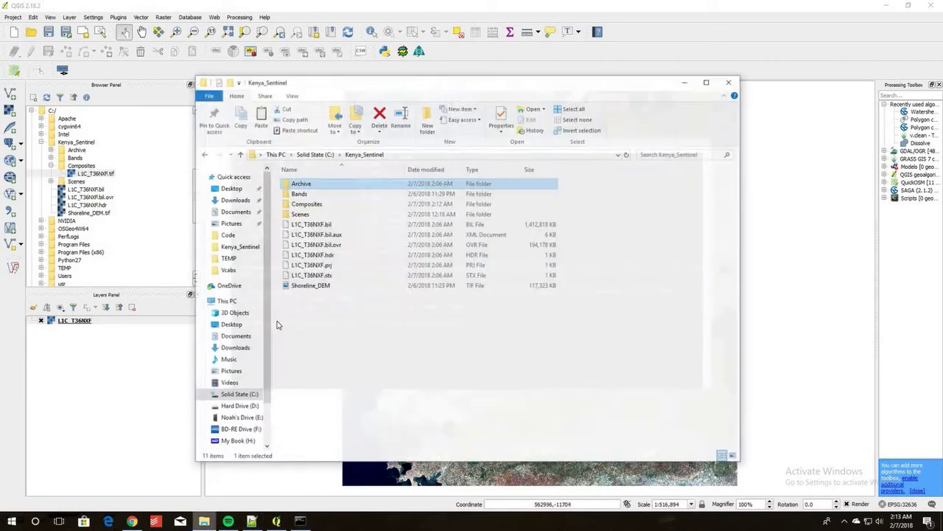
{"action": "left_click", "coordinate": [296, 200]}
{"action": "double_click", "coordinate": [296, 201]}
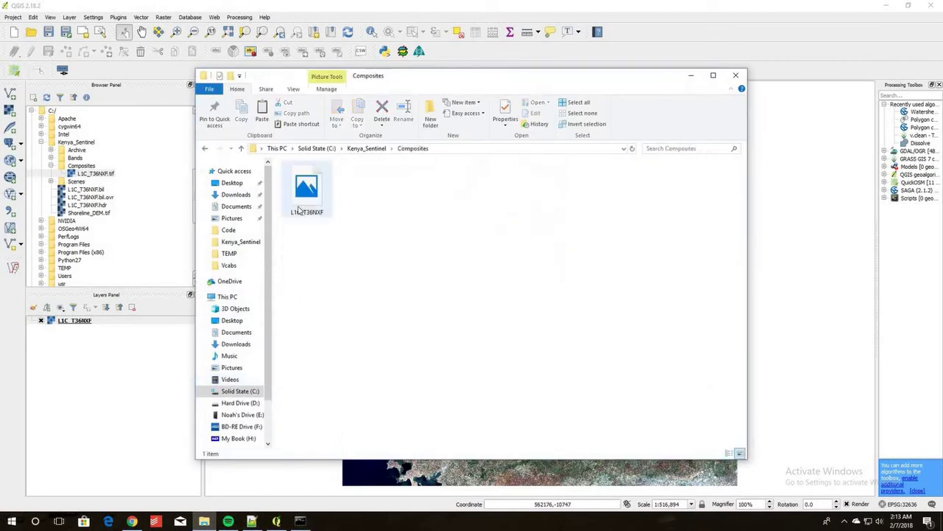
{"action": "left_click", "coordinate": [204, 151]}
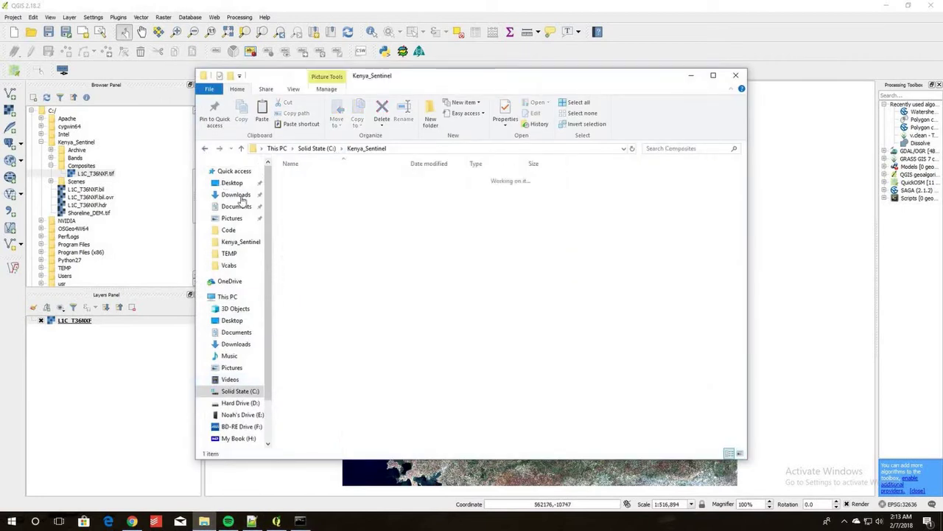
{"action": "double_click", "coordinate": [302, 210]}
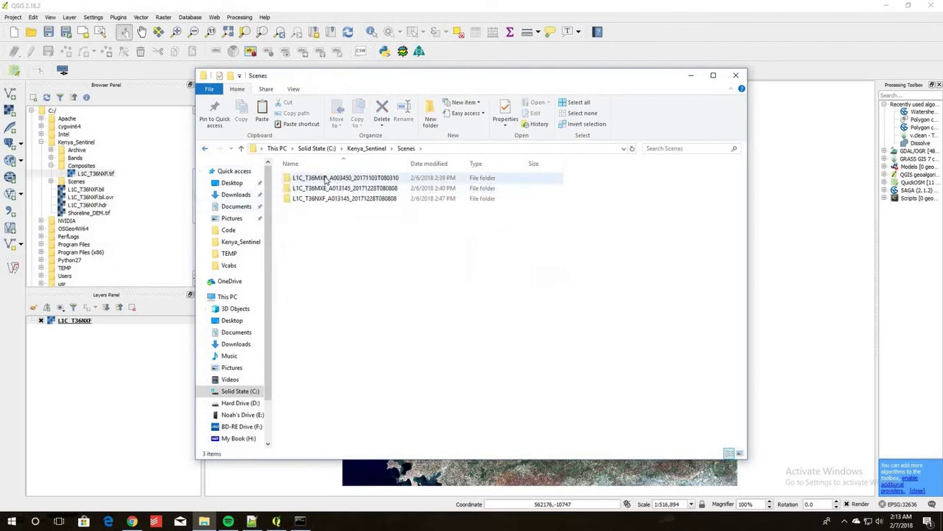
Copy L1C_T36MXD from the first scene folder's name and paste it as the merge output name
{"action": "left_click", "coordinate": [326, 181]}
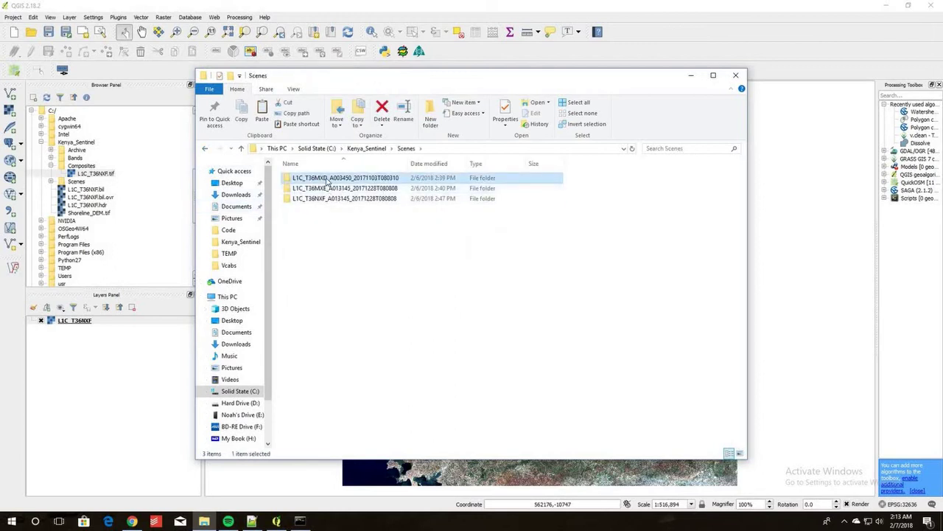
{"action": "left_click", "coordinate": [328, 180]}
{"action": "left_click_drag", "start_coordinate": [328, 177], "coordinate": [286, 178]}
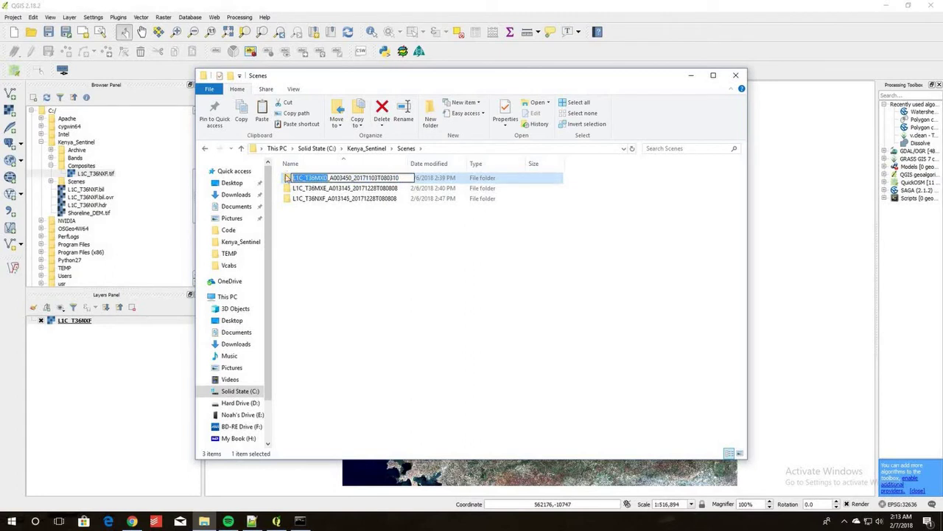
{"action": "key", "text": "ctrl+c"}
{"action": "key", "text": "Escape"}
{"action": "left_click", "coordinate": [300, 521]}
{"action": "key", "text": "ctrl+v"}
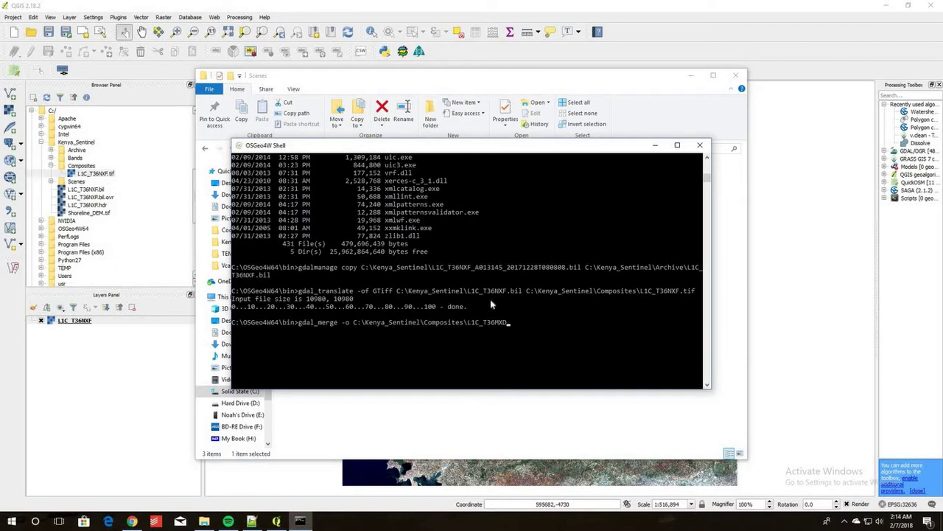
Add the .tif extension to the output and enter the MXD scene's B04 band path
{"action": "type", "text": ".tif"}
{"action": "type", "text": "C:\\Kenya_Sentinel\\Archive"}
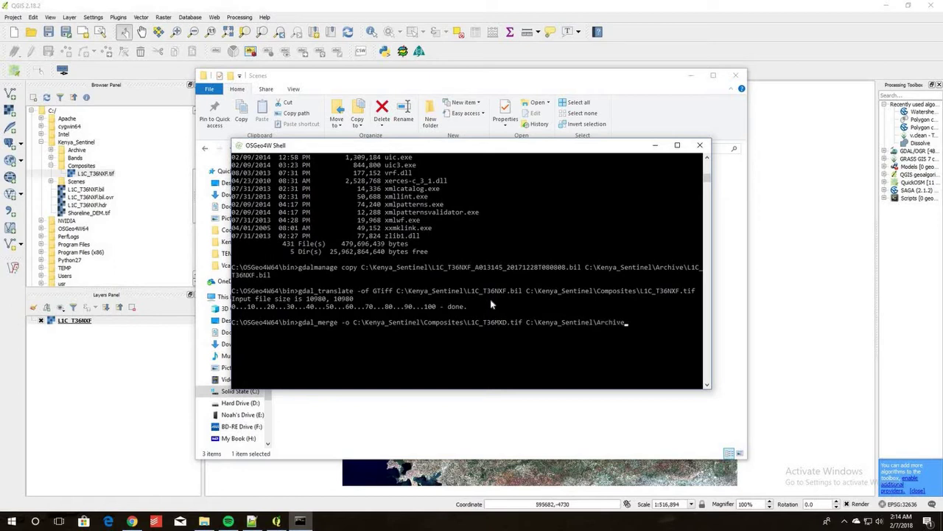
{"action": "key", "text": "Tab"}
{"action": "key", "text": "Tab"}
{"action": "key", "text": "Tab"}
{"action": "key", "text": "Tab"}
{"action": "key", "text": "Tab"}
{"action": "key", "text": "Tab"}
{"action": "key", "text": "BackSpace"}
{"action": "key", "text": "BackSpace"}
{"action": "key", "text": "BackSpace"}
{"action": "key", "text": "BackSpace"}
{"action": "key", "text": "BackSpace"}
{"action": "key", "text": "BackSpace"}
{"action": "key", "text": "BackSpace"}
{"action": "key", "text": "BackSpace"}
{"action": "key", "text": "BackSpace"}
{"action": "key", "text": "BackSpace"}
{"action": "key", "text": "BackSpace"}
{"action": "key", "text": "BackSpace"}
{"action": "key", "text": "BackSpace"}
{"action": "key", "text": "BackSpace"}
{"action": "type", "text": "Scenes\\"}
{"action": "key", "text": "Tab"}
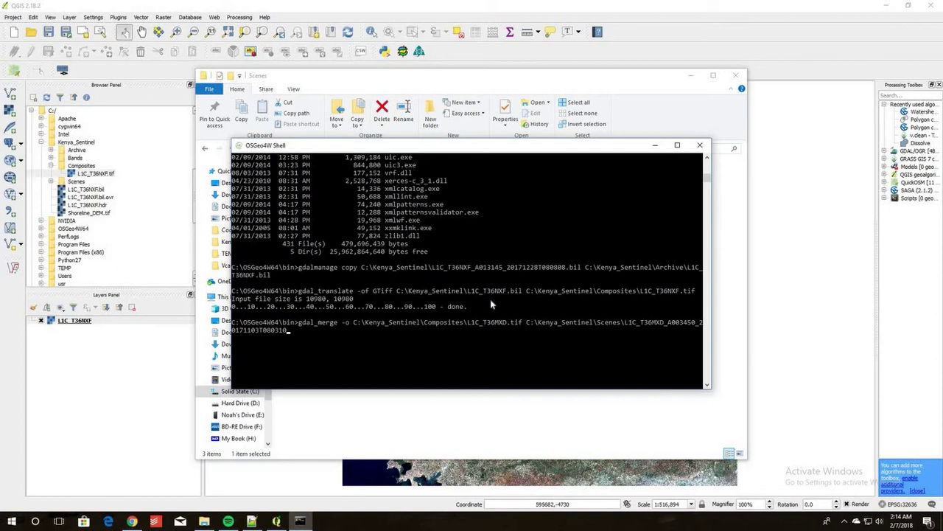
{"action": "type", "text": "\\"}
{"action": "key", "text": "Tab"}
{"action": "type", "text": "\\"}
{"action": "key", "text": "Tab"}
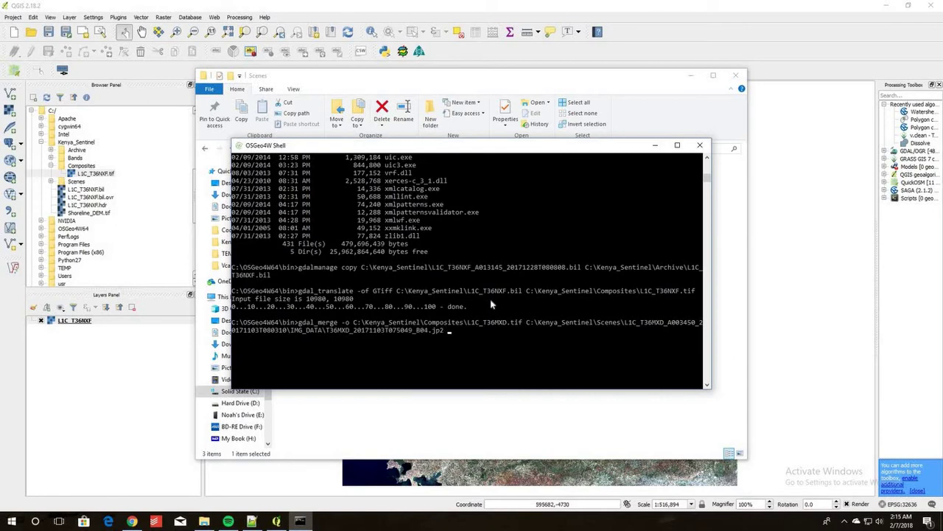
Add the MXD scene's B03 band .jp2 path from IMG_DATA as the second input
{"action": "type", "text": "C:\\ken"}
{"action": "key", "text": "Tab"}
{"action": "type", "text": "\\se"}
{"action": "key", "text": "Tab"}
{"action": "type", "text": "\\"}
{"action": "key", "text": "Tab"}
{"action": "type", "text": "\\i"}
{"action": "key", "text": "Tab"}
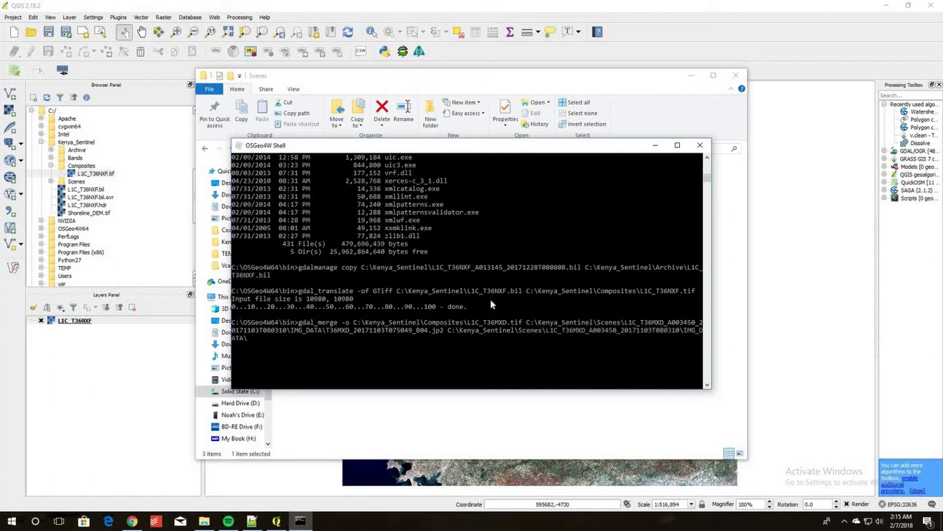
{"action": "key", "text": "Tab"}
{"action": "key", "text": "Tab"}
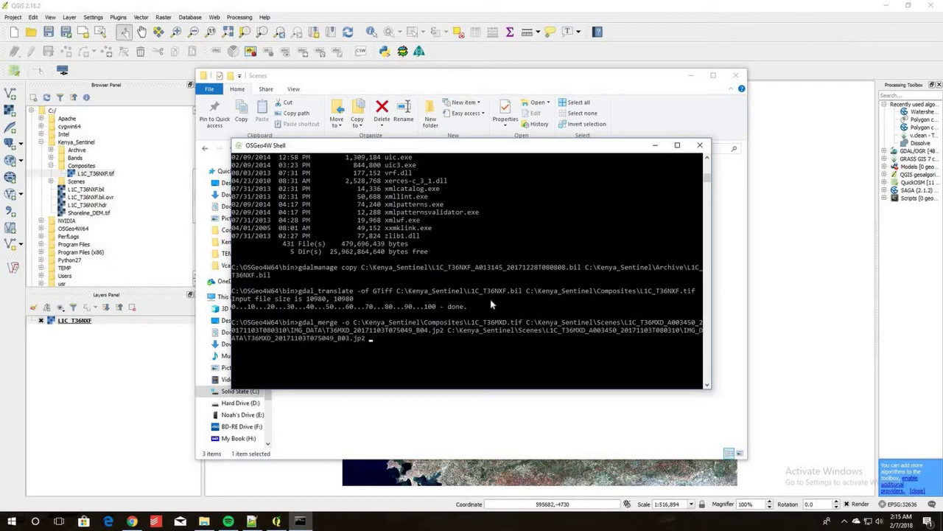
Add the MXD scene's B02 band .jp2 path as the third input
{"action": "type", "text": "C:\\Ken"}
{"action": "key", "text": "Tab"}
{"action": "type", "text": "\\"}
{"action": "key", "text": "Tab"}
{"action": "key", "text": "Tab"}
{"action": "key", "text": "Tab"}
{"action": "key", "text": "Tab"}
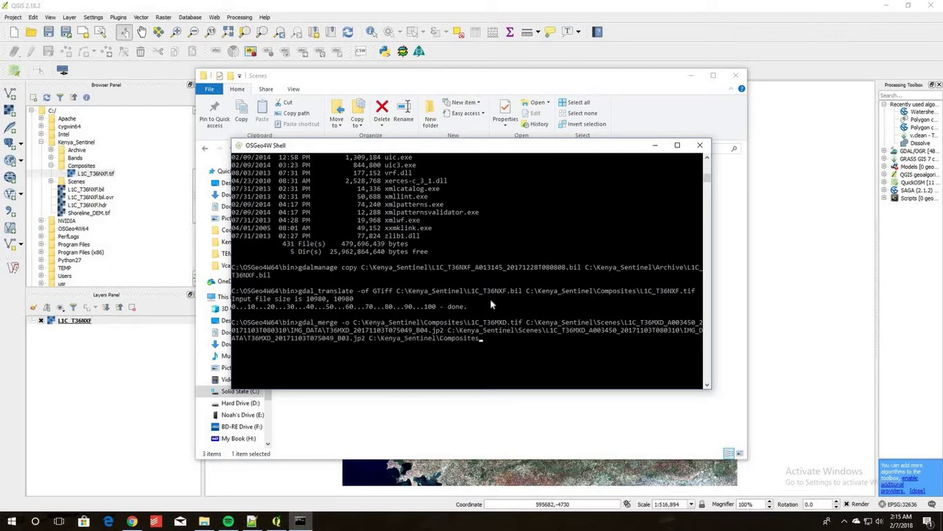
{"action": "key", "text": "BackSpace"}
{"action": "key", "text": "BackSpace"}
{"action": "key", "text": "BackSpace"}
{"action": "key", "text": "BackSpace"}
{"action": "key", "text": "BackSpace"}
{"action": "key", "text": "BackSpace"}
{"action": "key", "text": "BackSpace"}
{"action": "key", "text": "BackSpace"}
{"action": "key", "text": "BackSpace"}
{"action": "key", "text": "BackSpace"}
{"action": "key", "text": "BackSpace"}
{"action": "key", "text": "BackSpace"}
{"action": "key", "text": "BackSpace"}
{"action": "key", "text": "BackSpace"}
{"action": "type", "text": "S"}
{"action": "key", "text": "Tab"}
{"action": "type", "text": "\\"}
{"action": "key", "text": "Tab"}
{"action": "key", "text": "Tab"}
{"action": "key", "text": "Tab"}
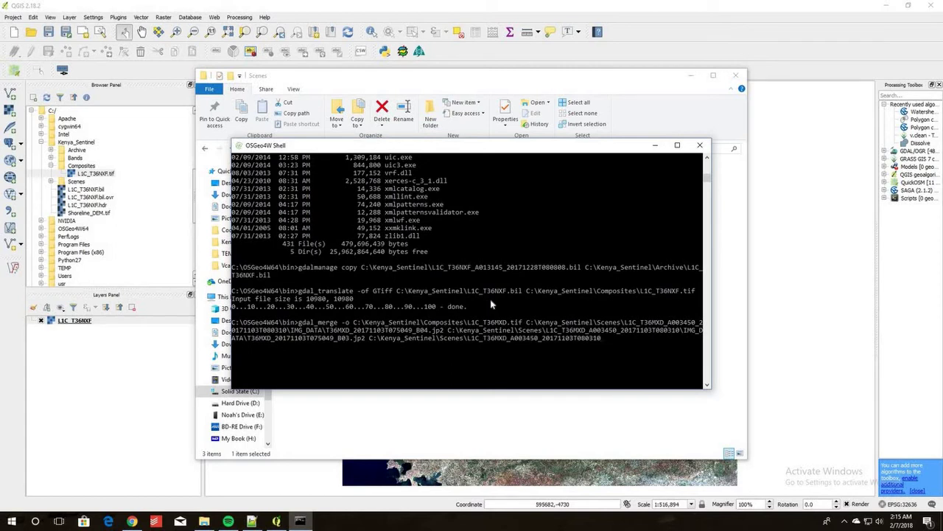
{"action": "type", "text": "\\I"}
{"action": "key", "text": "Tab"}
{"action": "type", "text": "\\"}
{"action": "key", "text": "Tab"}
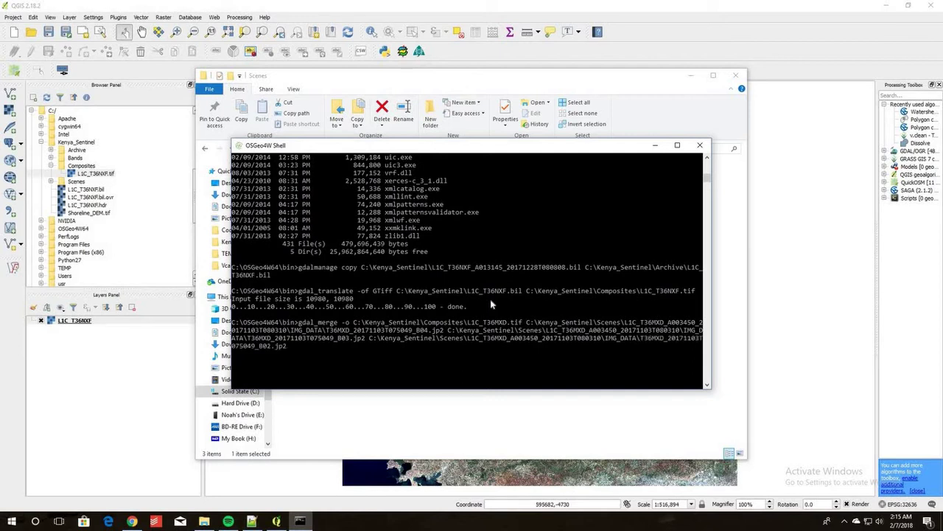
Append -co COMPRESS=LZW -separate to the gdal_merge command and run it to completion
{"action": "type", "text": "-co COMPRESS=LZW"}
{"action": "type", "text": "-spe"}
{"action": "key", "text": "BackSpace"}
{"action": "key", "text": "BackSpace"}
{"action": "type", "text": "ar"}
{"action": "key", "text": "BackSpace"}
{"action": "key", "text": "BackSpace"}
{"action": "key", "text": "BackSpace"}
{"action": "type", "text": "eparate"}
{"action": "key", "text": "Return"}
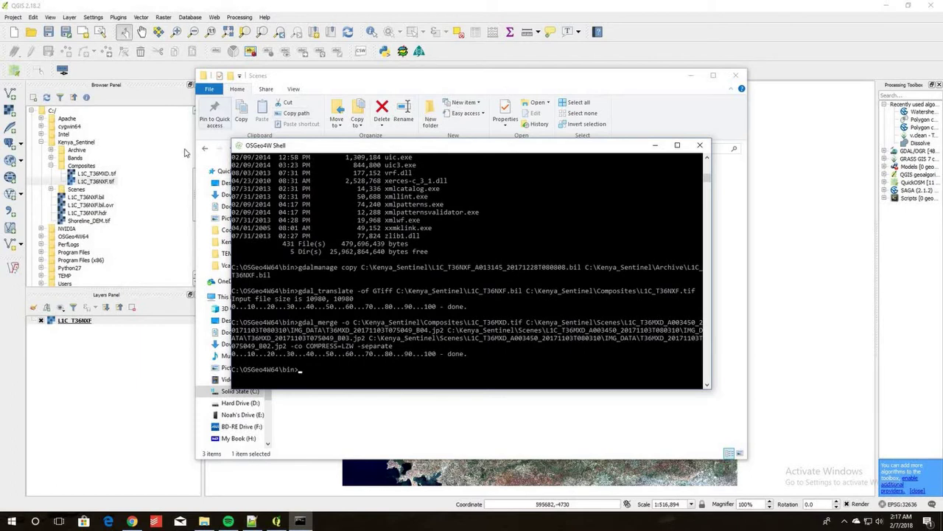
Zoom the QGIS map to the new L1C_T36MXD layer and inspect it beside L1C_T36NXF
{"action": "left_click", "coordinate": [178, 175]}
{"action": "left_click", "coordinate": [111, 174]}
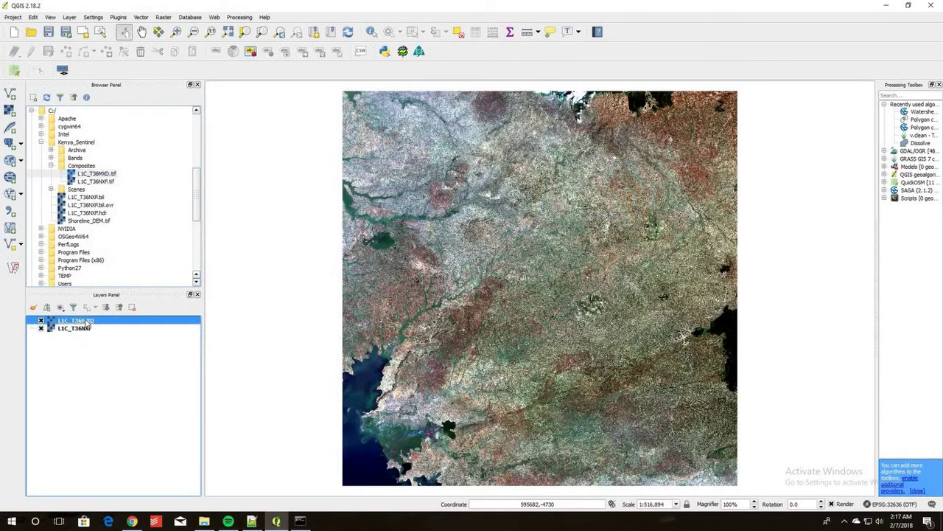
{"action": "right_click", "coordinate": [84, 322]}
{"action": "left_click", "coordinate": [116, 325]}
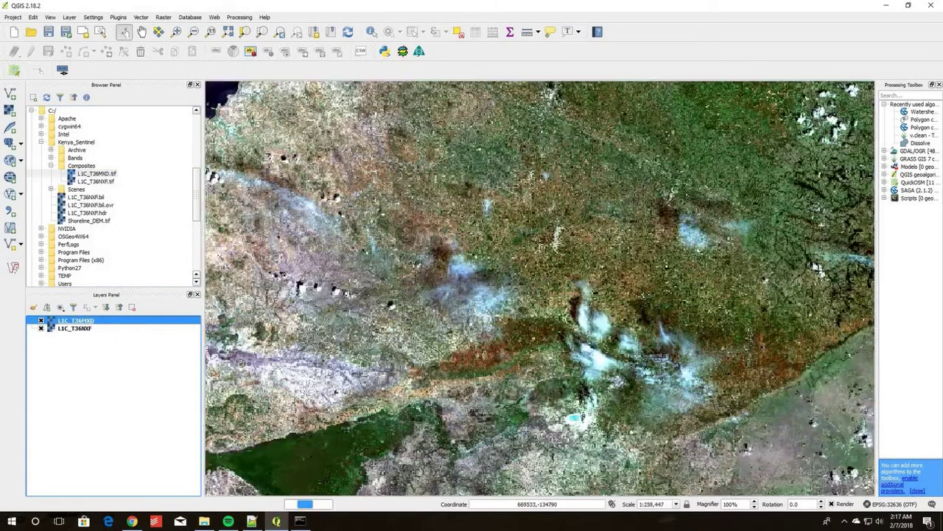
{"action": "scroll", "coordinate": [575, 230], "scroll_direction": "down", "scroll_amount": 6}
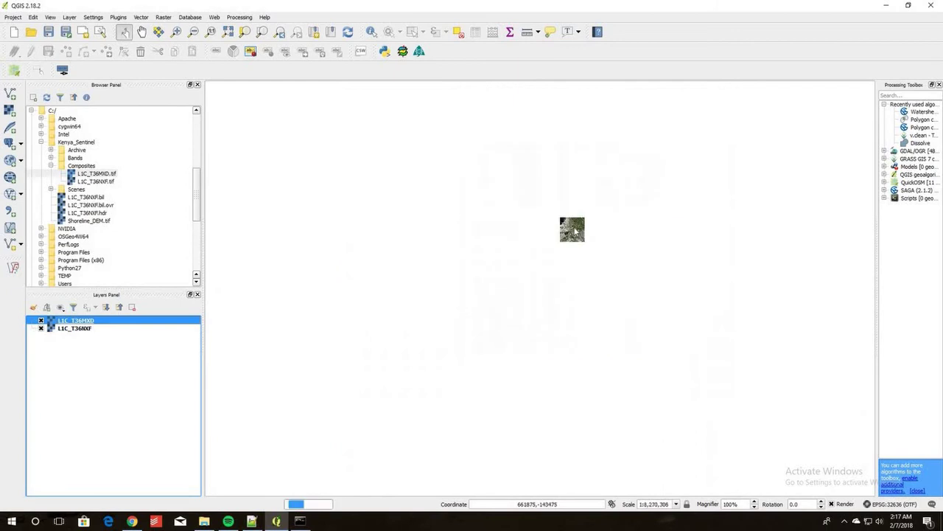
{"action": "scroll", "coordinate": [569, 222], "scroll_direction": "up", "scroll_amount": 4}
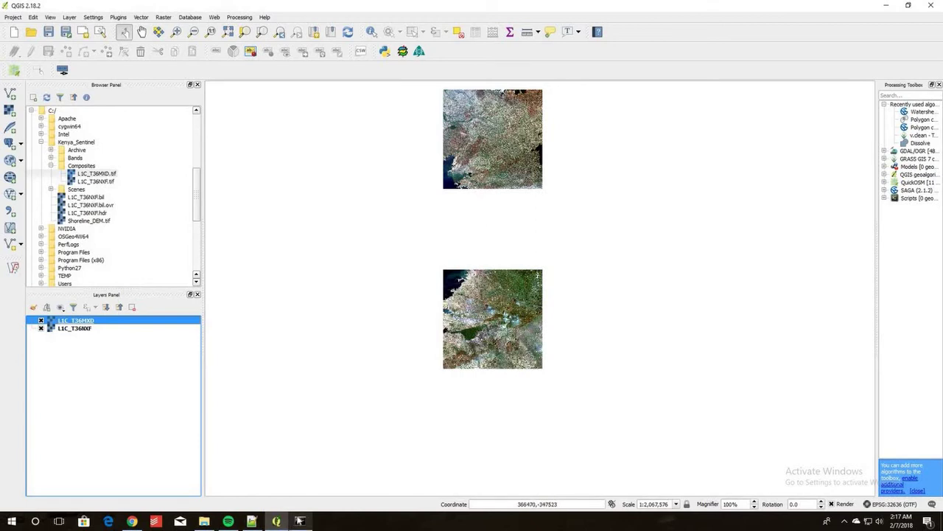
{"action": "left_click", "coordinate": [299, 521]}
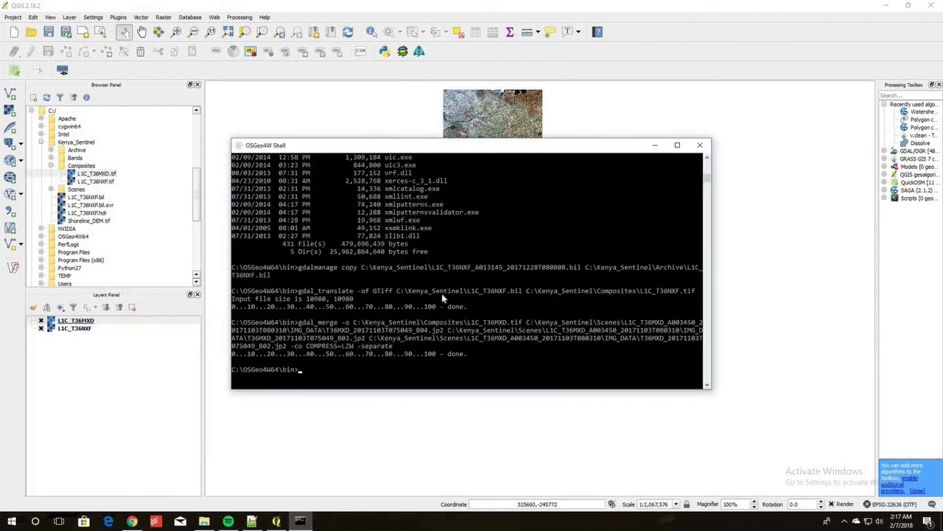
Start a new command: gdal_merge -o C:\Kenya_Sentinel\Composites
{"action": "type", "text": "gdal_merge"}
{"action": "key", "text": "BackSpace"}
{"action": "type", "text": "-o C:\\Kenya_Sentinel\\Composites\\"}
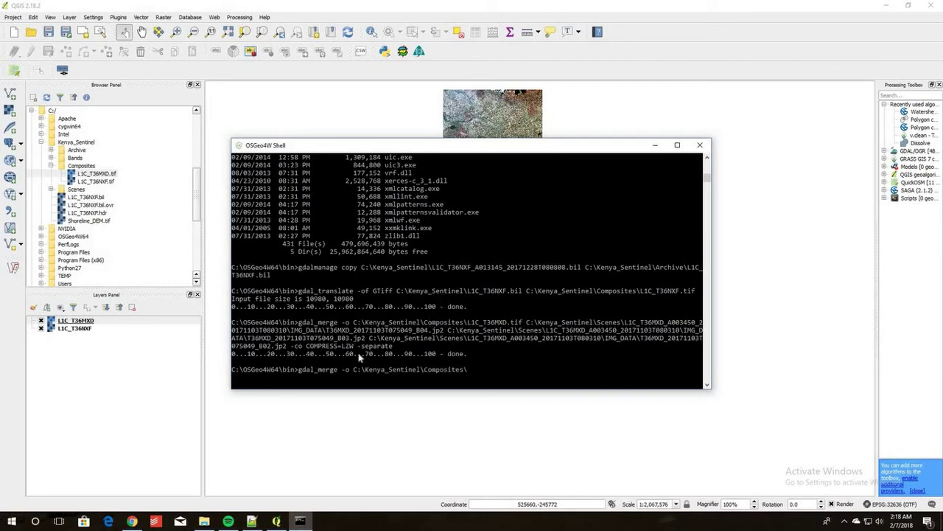
Select the L1C_T36MXE part of the MXE scene folder's name in Explorer
{"action": "left_click", "coordinate": [204, 521]}
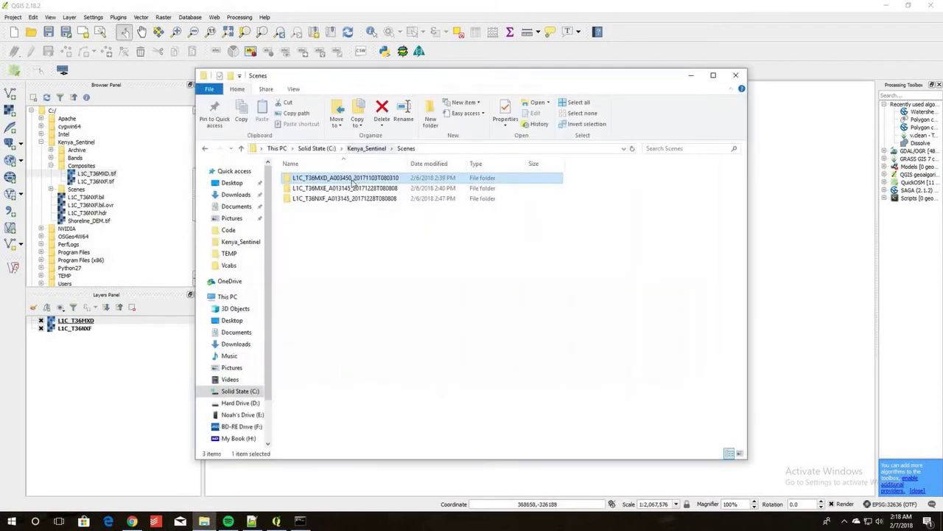
{"action": "left_click", "coordinate": [333, 190]}
{"action": "left_click", "coordinate": [329, 190]}
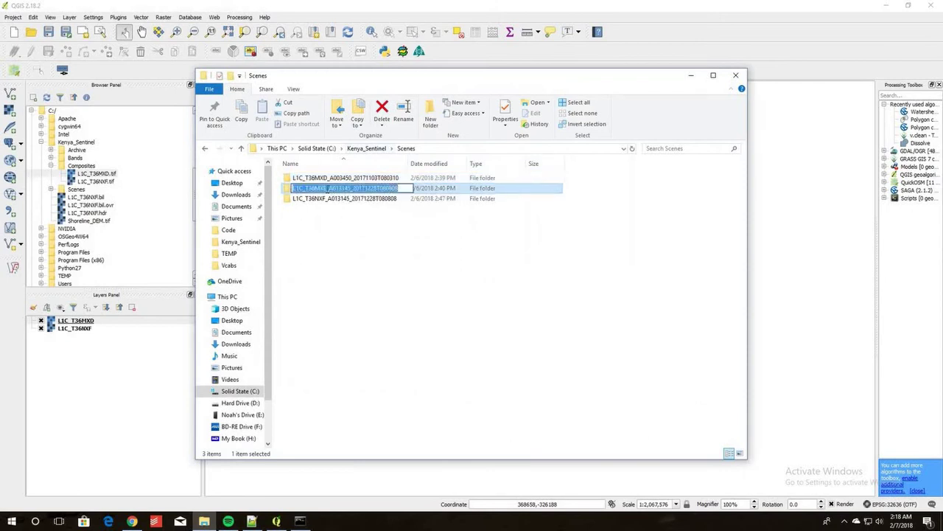
{"action": "left_click_drag", "start_coordinate": [329, 189], "coordinate": [288, 191]}
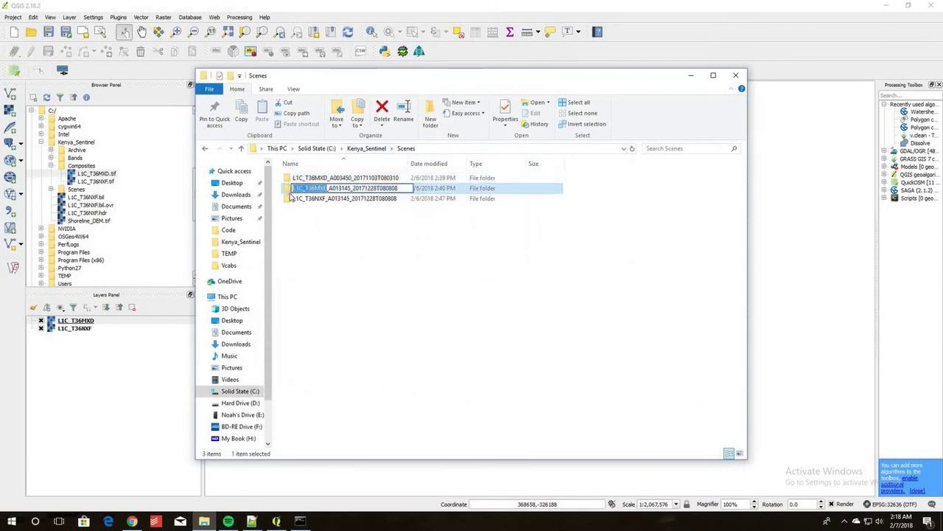
{"action": "left_click", "coordinate": [300, 521]}
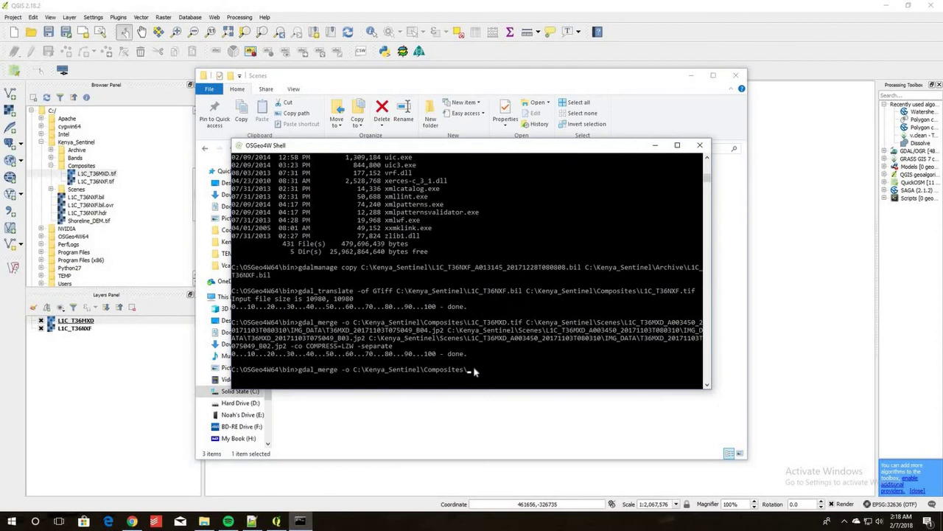
Paste L1C_T36MXE, add .tif, and enter the MXE scene's B04 band path
{"action": "key", "text": "ctrl+v"}
{"action": "type", "text": ".tif C:\\"}
{"action": "type", "text": "Kenya_Sentinel\\Scenes\\"}
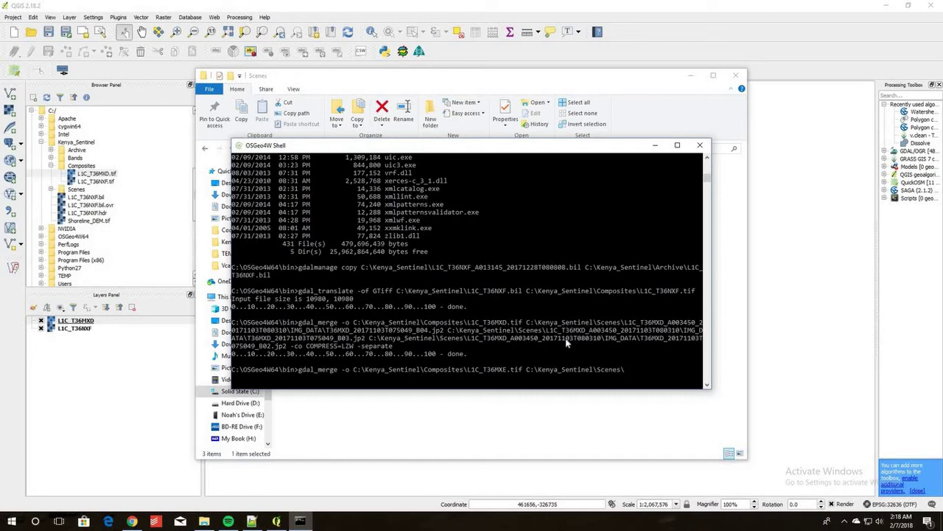
{"action": "key", "text": "Tab"}
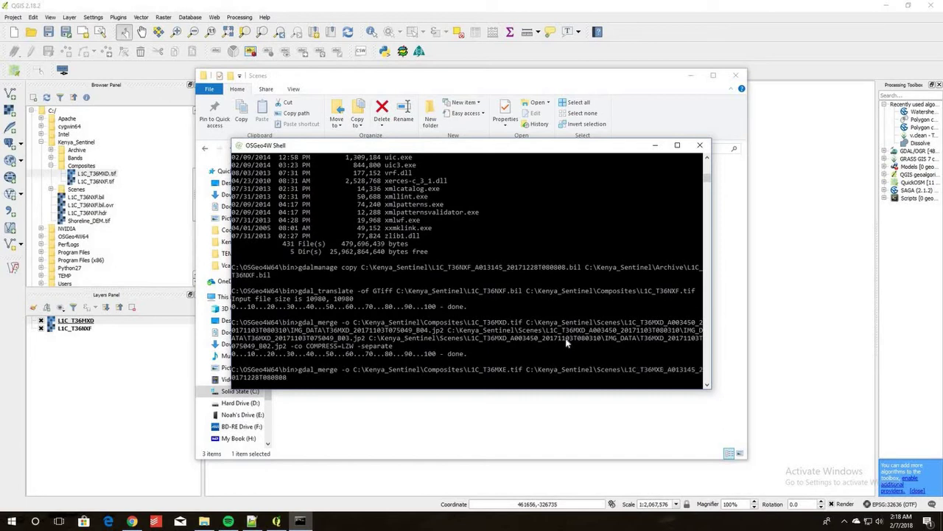
{"action": "type", "text": "\\I"}
{"action": "key", "text": "Tab"}
{"action": "type", "text": "\\"}
{"action": "key", "text": "Tab"}
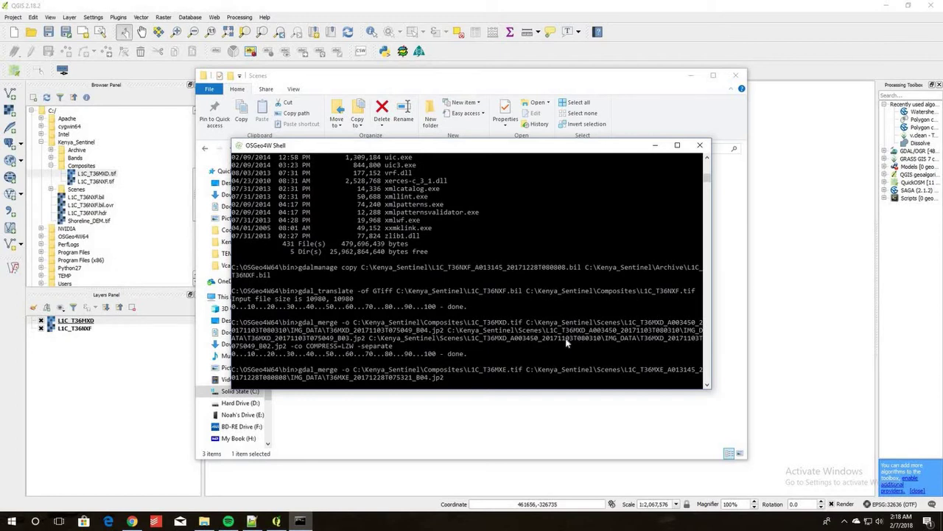
Add the MXE scene's B03 band .jp2 path as the second input
{"action": "type", "text": "C:\\Ke"}
{"action": "key", "text": "Tab"}
{"action": "type", "text": "\\Sc"}
{"action": "key", "text": "Tab"}
{"action": "type", "text": "\\I"}
{"action": "key", "text": "Tab"}
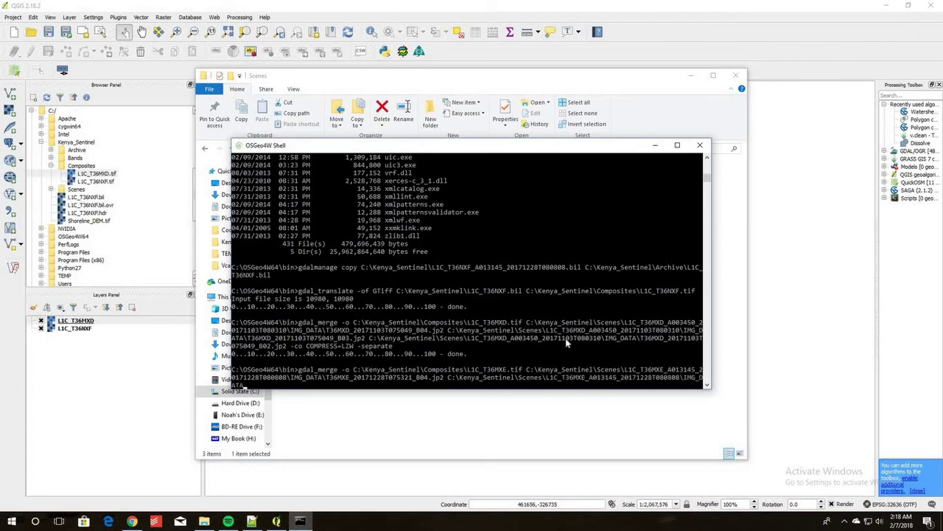
{"action": "type", "text": "\\"}
{"action": "key", "text": "Tab"}
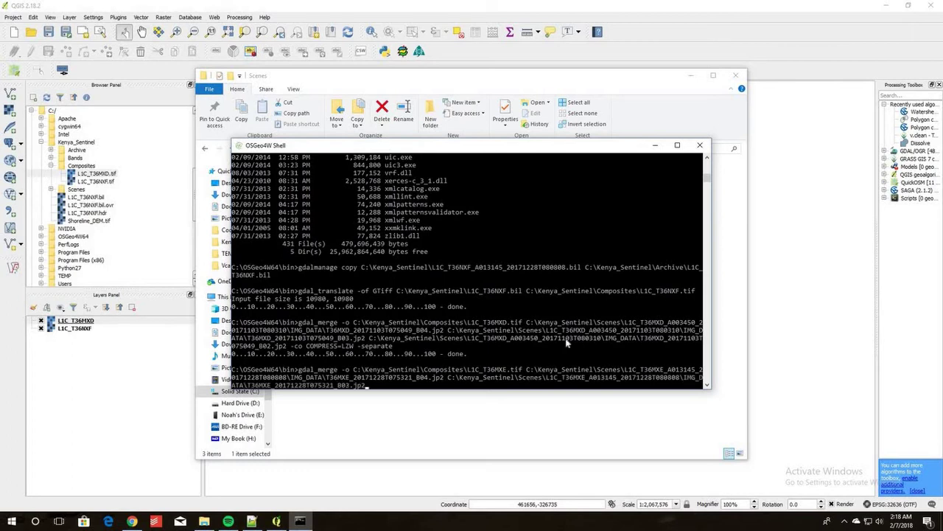
{"action": "type", "text": "C:\\Ken"}
Add the MXE B02 band path and append -co COMPRESS=LZW -separate
{"action": "key", "text": "Tab"}
{"action": "type", "text": "\\"}
{"action": "key", "text": "Tab"}
{"action": "key", "text": "Tab"}
{"action": "key", "text": "Tab"}
{"action": "key", "text": "Tab"}
{"action": "type", "text": "\\"}
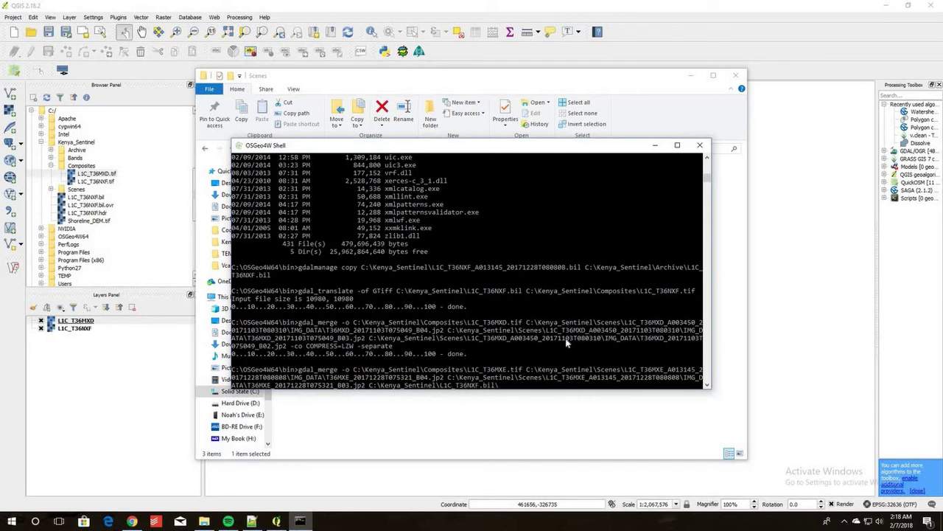
{"action": "key", "text": "Tab"}
{"action": "key", "text": "Tab"}
{"action": "key", "text": "Tab"}
{"action": "type", "text": "\\"}
{"action": "key", "text": "Tab"}
{"action": "key", "text": "Tab"}
{"action": "type", "text": "\\"}
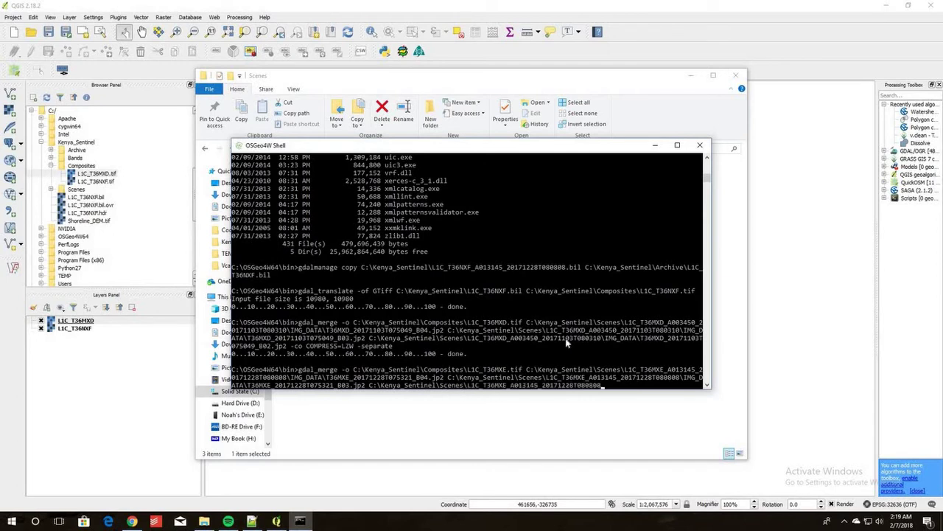
{"action": "key", "text": "Tab"}
{"action": "type", "text": "\\"}
{"action": "key", "text": "Tab"}
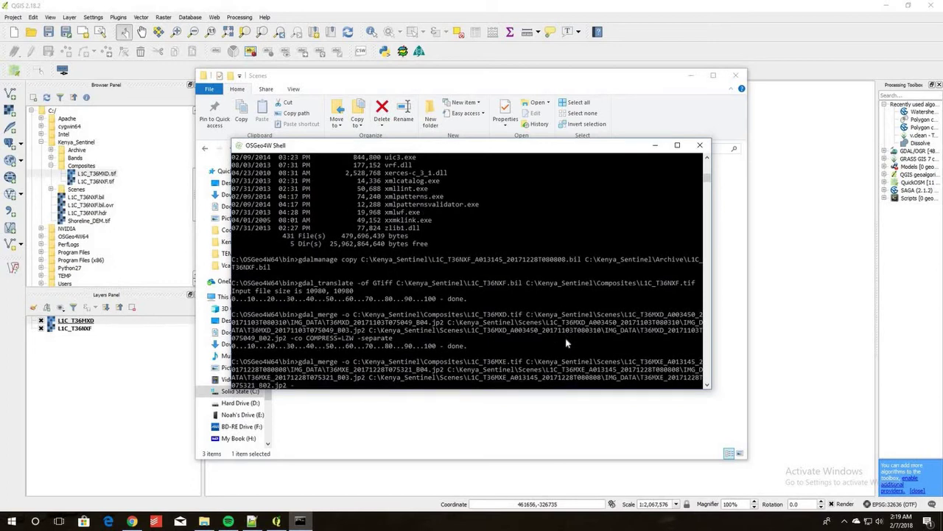
{"action": "type", "text": "co COMPRESS=LZW -separate"}
Run the MXE merge and add L1C_T36MXE.tif to the QGIS layers from the Browser
{"action": "key", "text": "Return"}
{"action": "left_click", "coordinate": [588, 78]}
{"action": "left_click", "coordinate": [132, 180]}
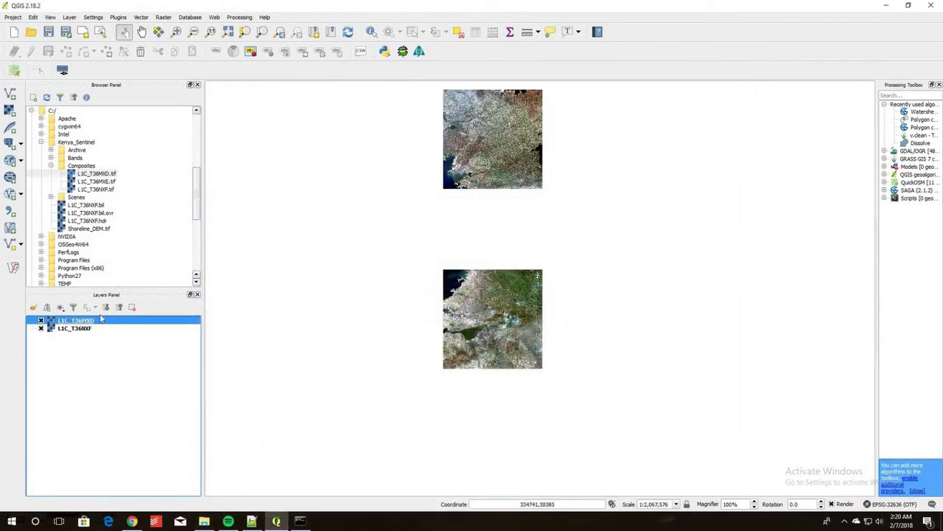
{"action": "left_click", "coordinate": [107, 181]}
{"action": "left_click_drag", "start_coordinate": [108, 185], "coordinate": [147, 372]}
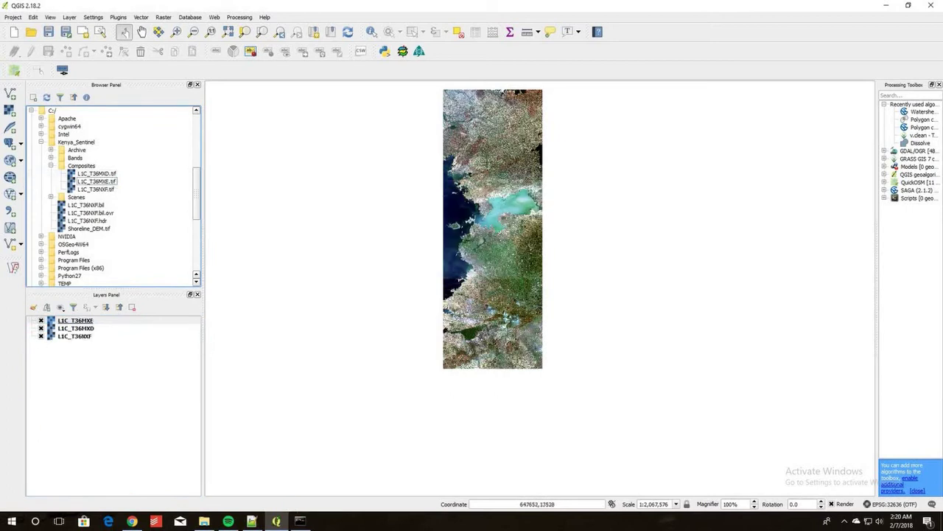
{"action": "scroll", "coordinate": [477, 149], "scroll_direction": "up", "scroll_amount": 2}
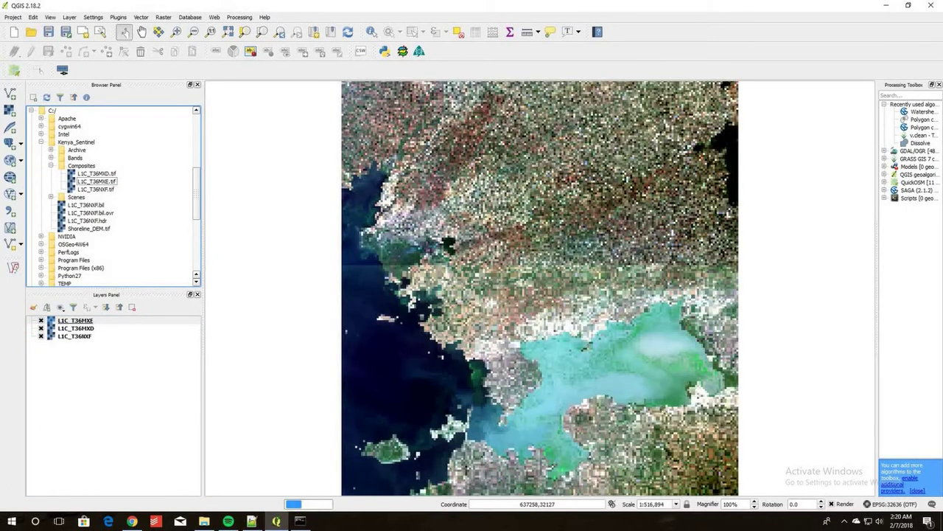
{"action": "scroll", "coordinate": [509, 241], "scroll_direction": "up", "scroll_amount": 1}
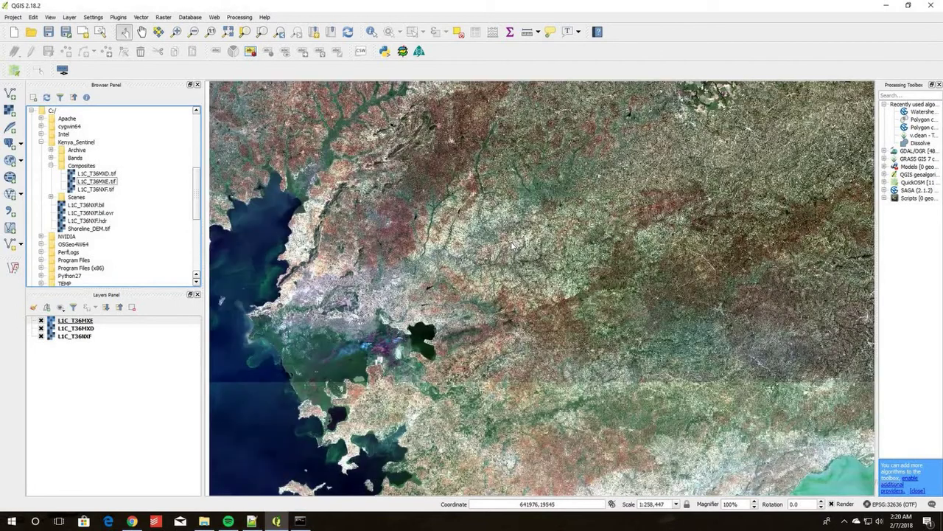
{"action": "scroll", "coordinate": [511, 243], "scroll_direction": "down", "scroll_amount": 4}
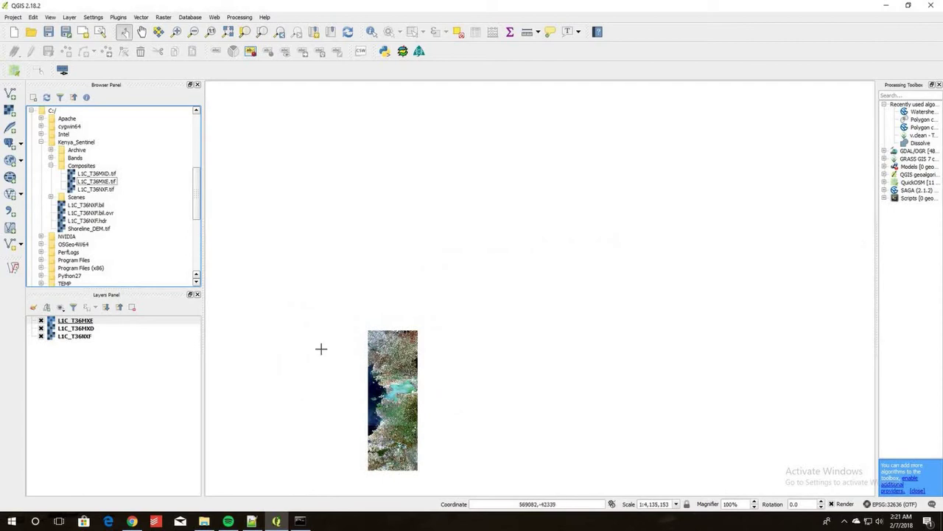
{"action": "scroll", "coordinate": [386, 413], "scroll_direction": "up", "scroll_amount": 1}
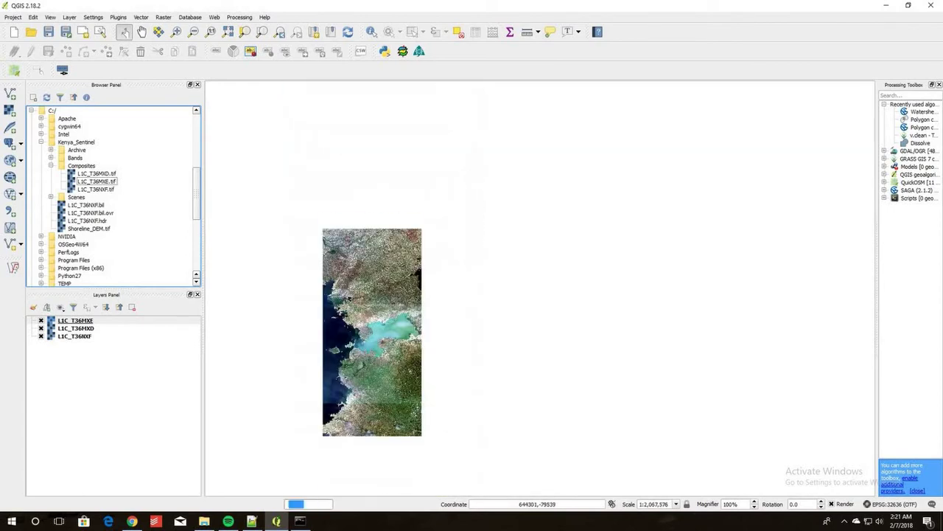
Confirm in Layer Properties that L1C_T36MXE uses EPSG:32736
{"action": "left_click", "coordinate": [41, 321]}
{"action": "double_click", "coordinate": [49, 324]}
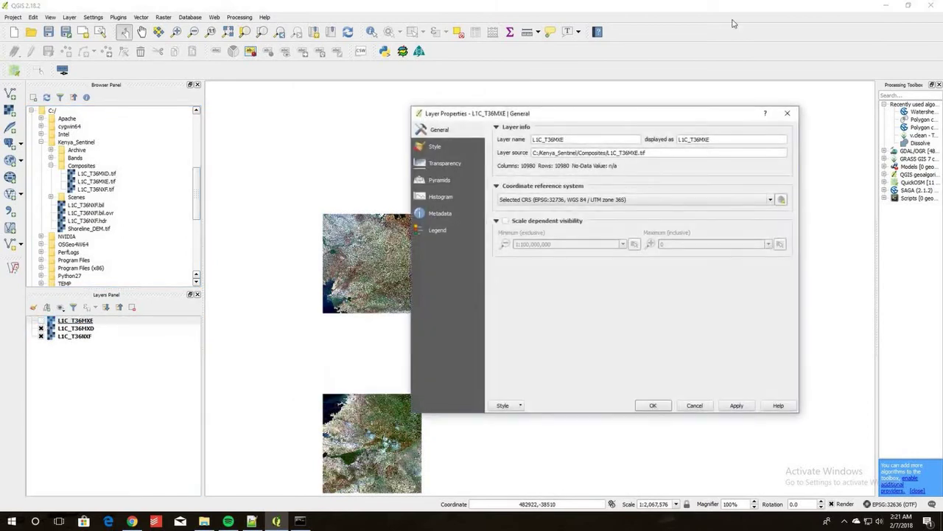
{"action": "left_click", "coordinate": [787, 112]}
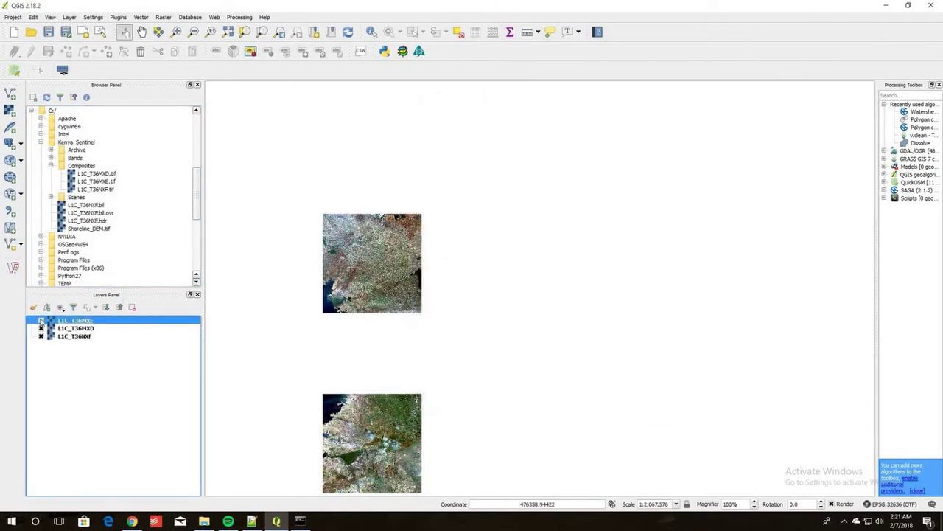
{"action": "left_click", "coordinate": [41, 322]}
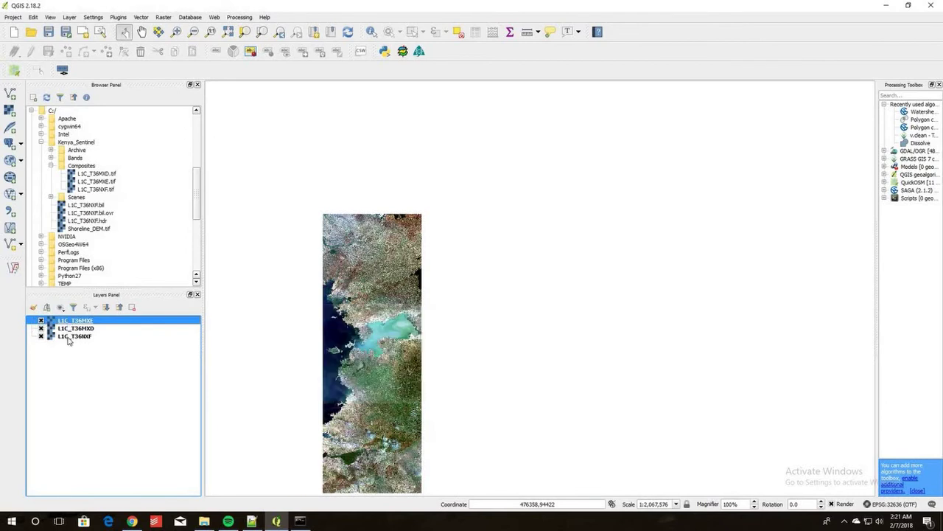
Remove all three composite layers (MXE, MXD, NXF) from the project
{"action": "left_click", "coordinate": [73, 336], "text": "shift"}
{"action": "right_click", "coordinate": [73, 335]}
{"action": "left_click", "coordinate": [105, 377]}
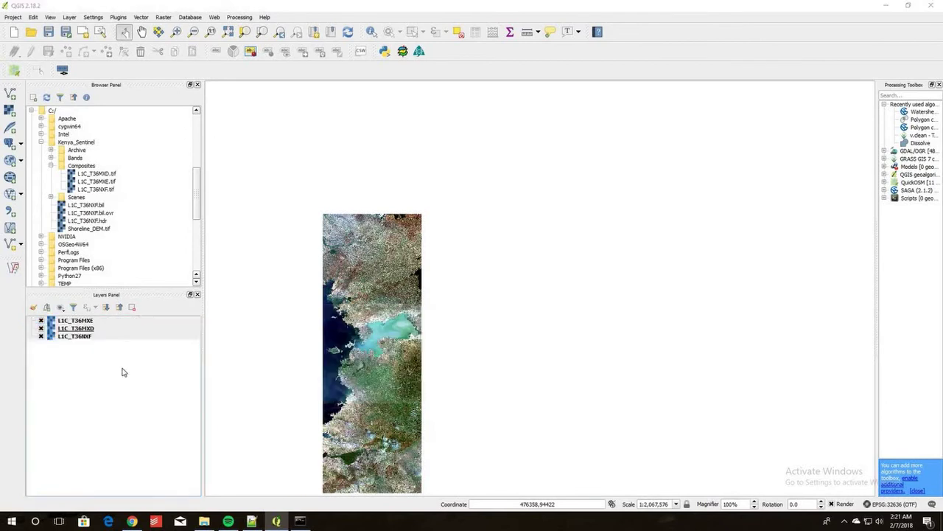
{"action": "left_click", "coordinate": [451, 271]}
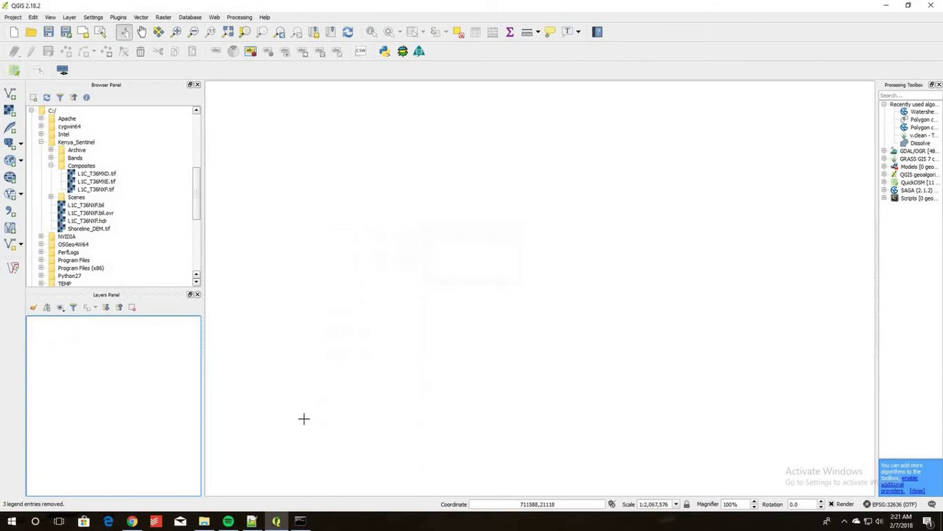
Run gdalinfo on C:\Kenya_Sentinel\Composites\L1C_T36MXD.tif
{"action": "left_click", "coordinate": [300, 521]}
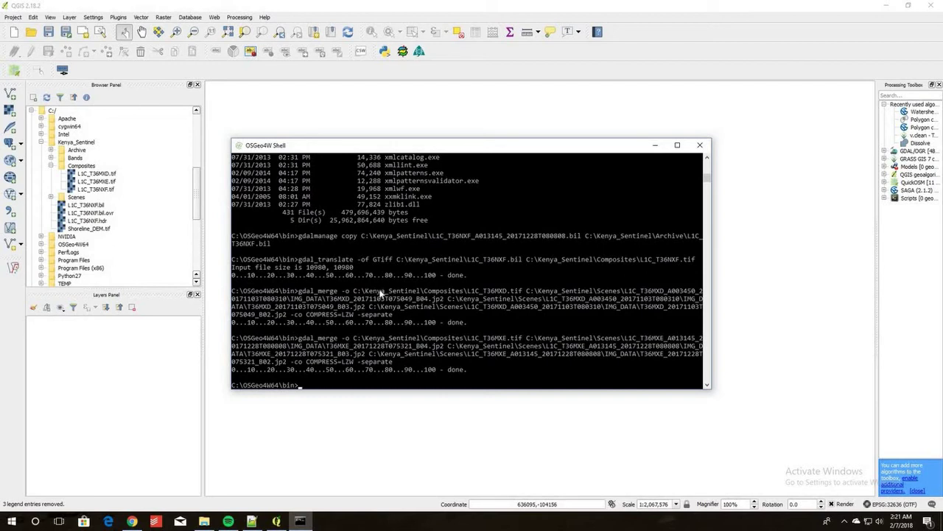
{"action": "type", "text": "gdalinfo C:\\Ke"}
{"action": "key", "text": "Tab"}
{"action": "type", "text": "\\c"}
{"action": "key", "text": "Tab"}
{"action": "type", "text": "\\"}
{"action": "key", "text": "Tab"}
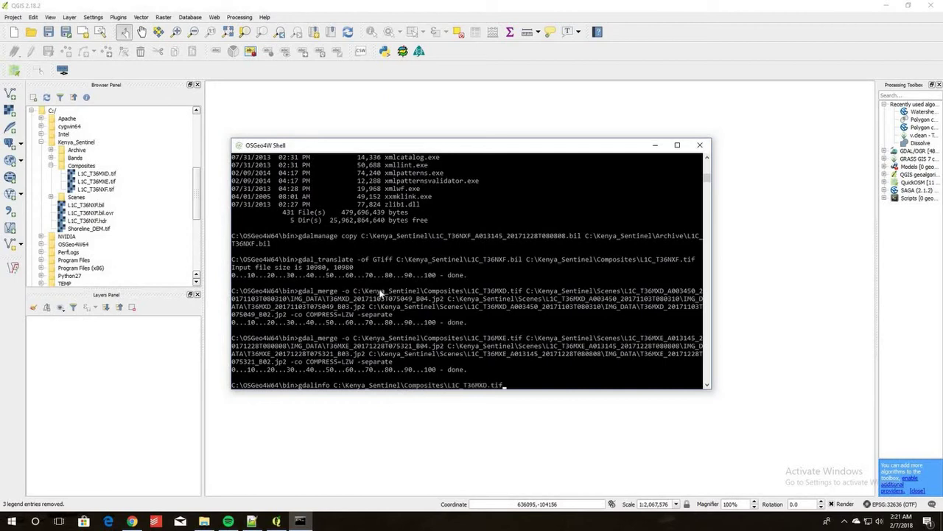
{"action": "key", "text": "Return"}
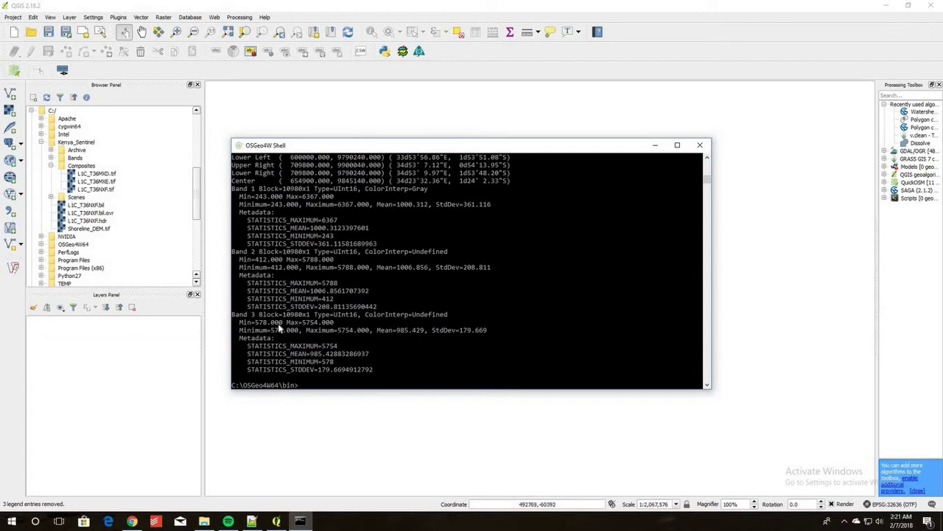
Scroll the gdalinfo report to confirm WGS 84 / UTM zone 36S (EPSG 32736)
{"action": "scroll", "coordinate": [330, 254], "scroll_direction": "up", "scroll_amount": 2}
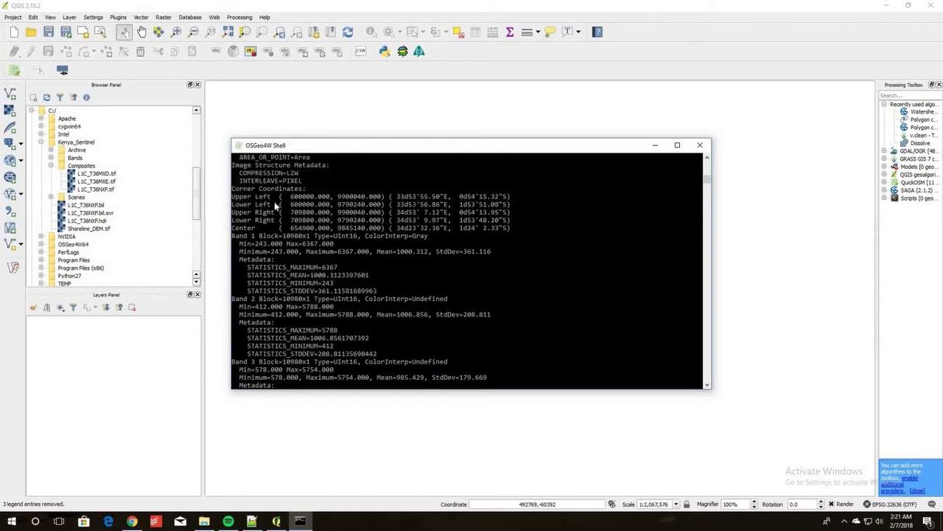
{"action": "scroll", "coordinate": [294, 238], "scroll_direction": "up", "scroll_amount": 1}
{"action": "scroll", "coordinate": [294, 239], "scroll_direction": "up", "scroll_amount": 4}
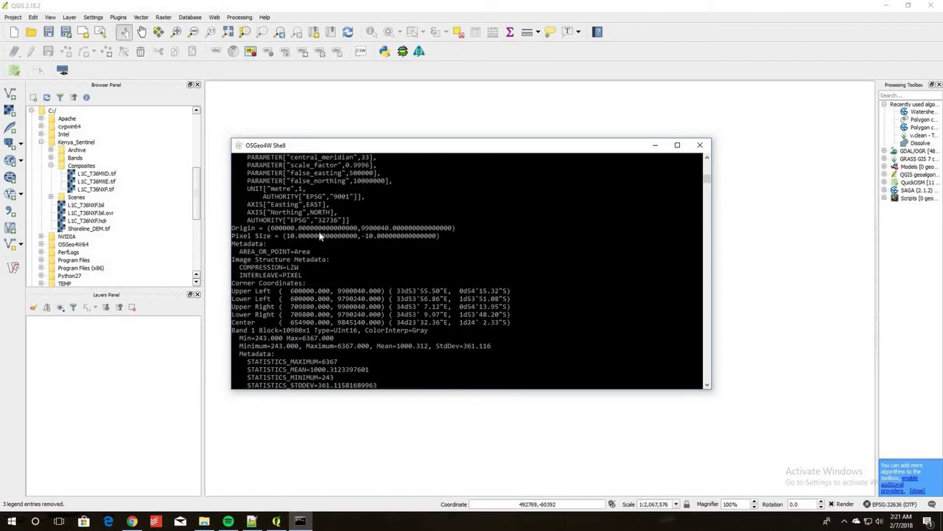
{"action": "scroll", "coordinate": [313, 277], "scroll_direction": "up", "scroll_amount": 2}
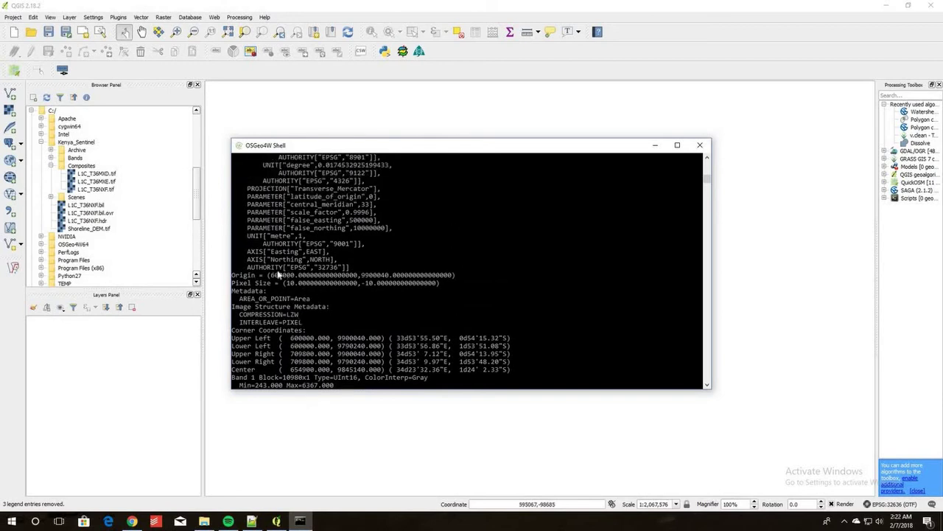
{"action": "scroll", "coordinate": [332, 274], "scroll_direction": "up", "scroll_amount": 1}
{"action": "scroll", "coordinate": [329, 276], "scroll_direction": "up", "scroll_amount": 4}
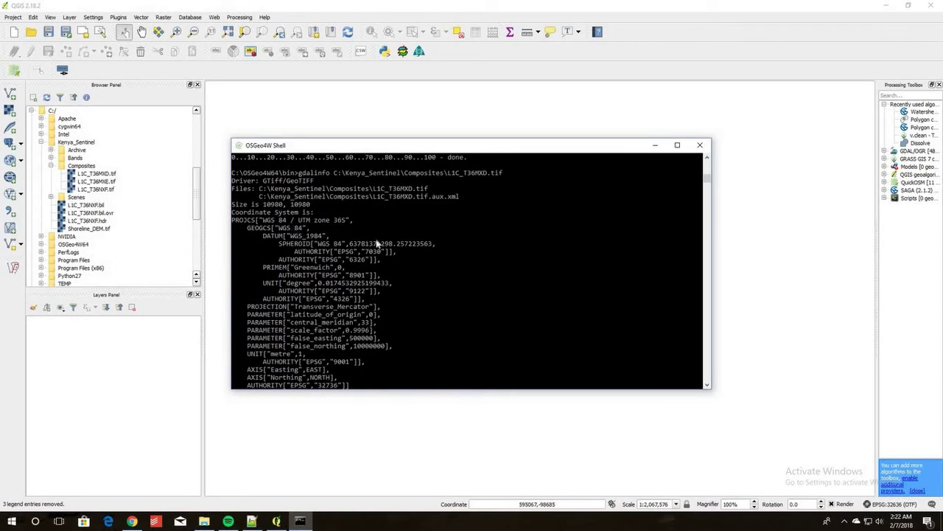
{"action": "scroll", "coordinate": [365, 241], "scroll_direction": "down", "scroll_amount": 2}
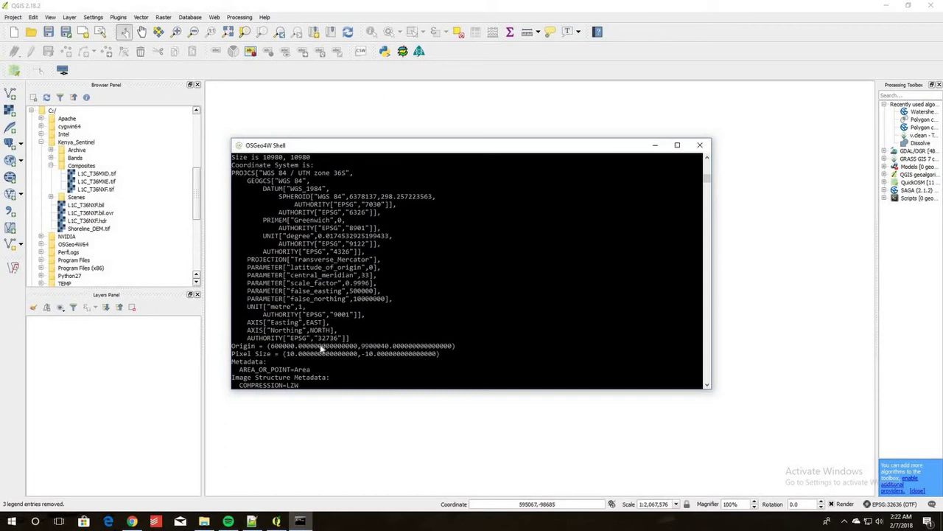
{"action": "scroll", "coordinate": [321, 349], "scroll_direction": "up", "scroll_amount": 2}
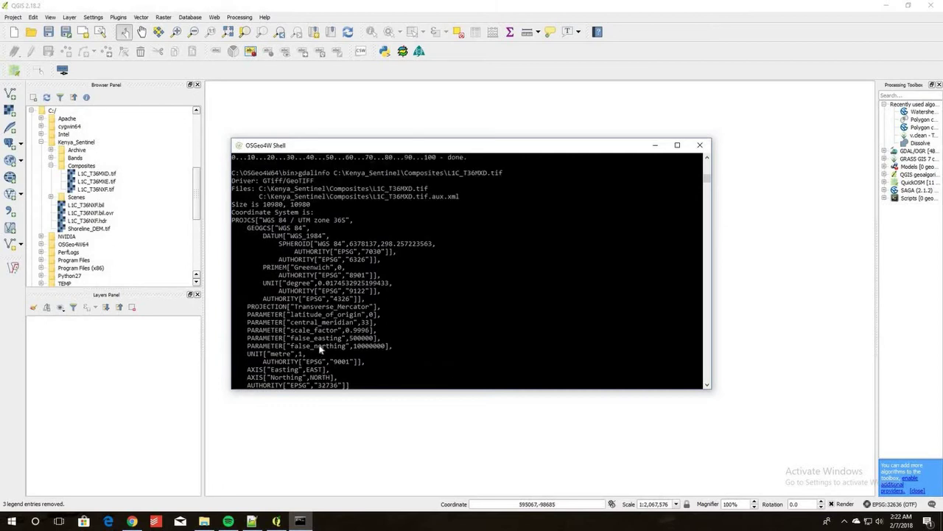
{"action": "scroll", "coordinate": [324, 339], "scroll_direction": "down", "scroll_amount": 15}
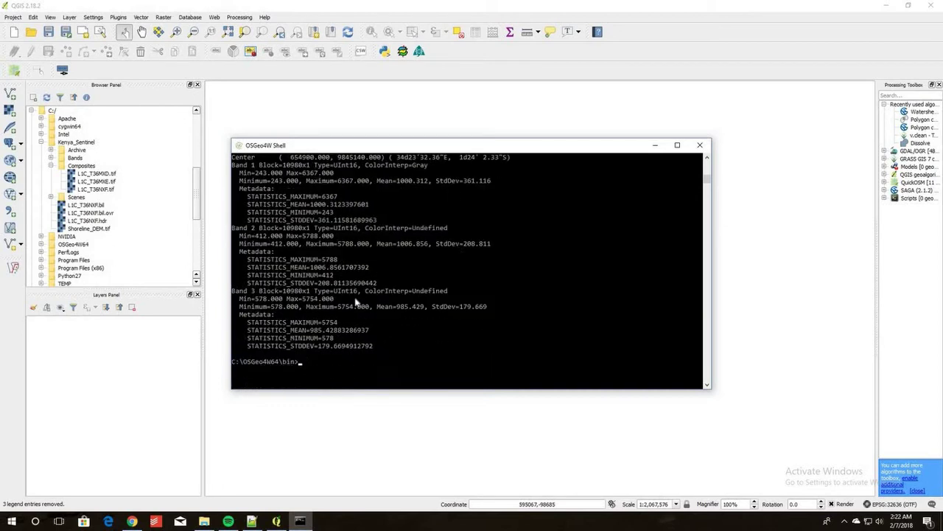
Rerun the previous gdalinfo command on L1C_T36MXE.tif instead of the MXD file
{"action": "key", "text": "Up"}
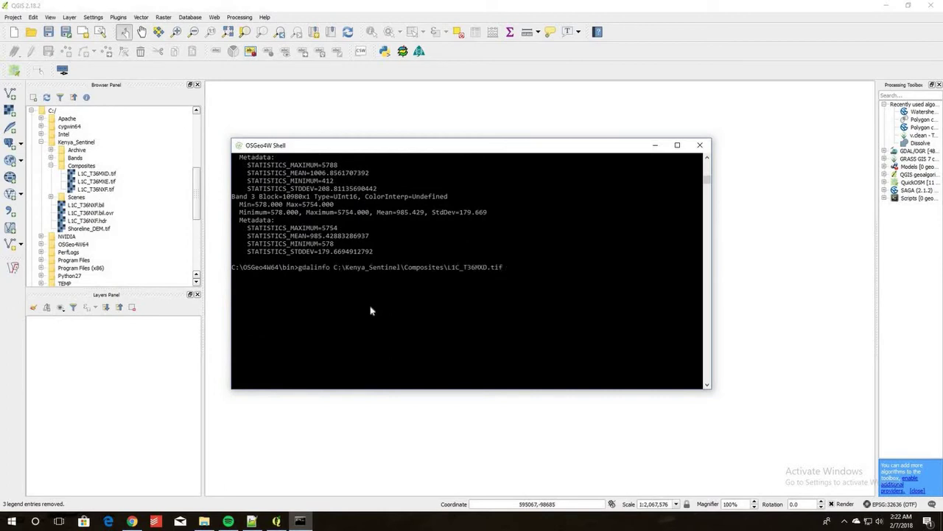
{"action": "key", "text": "BackSpace"}
{"action": "key", "text": "BackSpace"}
{"action": "key", "text": "BackSpace"}
{"action": "key", "text": "BackSpace"}
{"action": "key", "text": "BackSpace"}
{"action": "key", "text": "BackSpace"}
{"action": "key", "text": "BackSpace"}
{"action": "key", "text": "BackSpace"}
{"action": "key", "text": "BackSpace"}
{"action": "key", "text": "BackSpace"}
{"action": "key", "text": "BackSpace"}
{"action": "key", "text": "BackSpace"}
{"action": "key", "text": "BackSpace"}
{"action": "key", "text": "BackSpace"}
{"action": "key", "text": "Tab"}
{"action": "key", "text": "Tab"}
{"action": "key", "text": "Tab"}
{"action": "key", "text": "Return"}
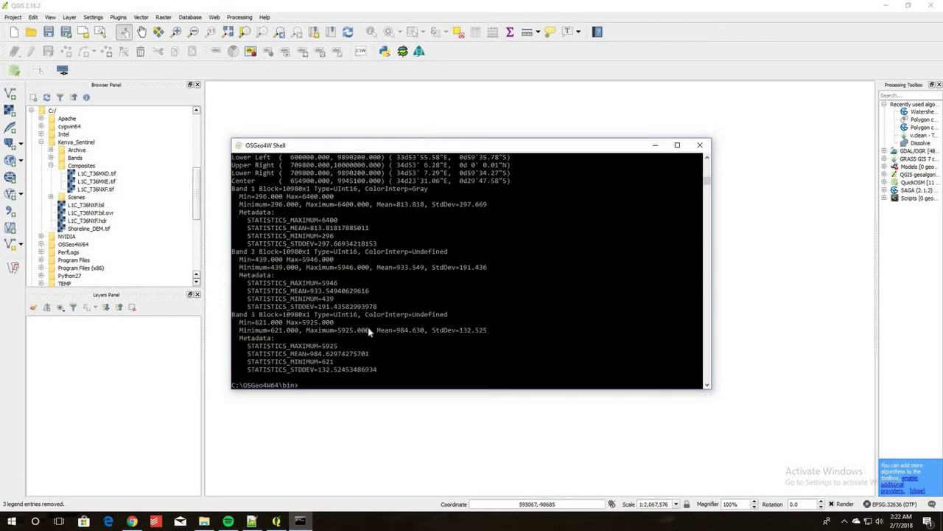
Scroll the MXE report to confirm WGS 84 / UTM zone 36S and LZW compression
{"action": "scroll", "coordinate": [370, 334], "scroll_direction": "up", "scroll_amount": 2}
{"action": "scroll", "coordinate": [370, 333], "scroll_direction": "up", "scroll_amount": 4}
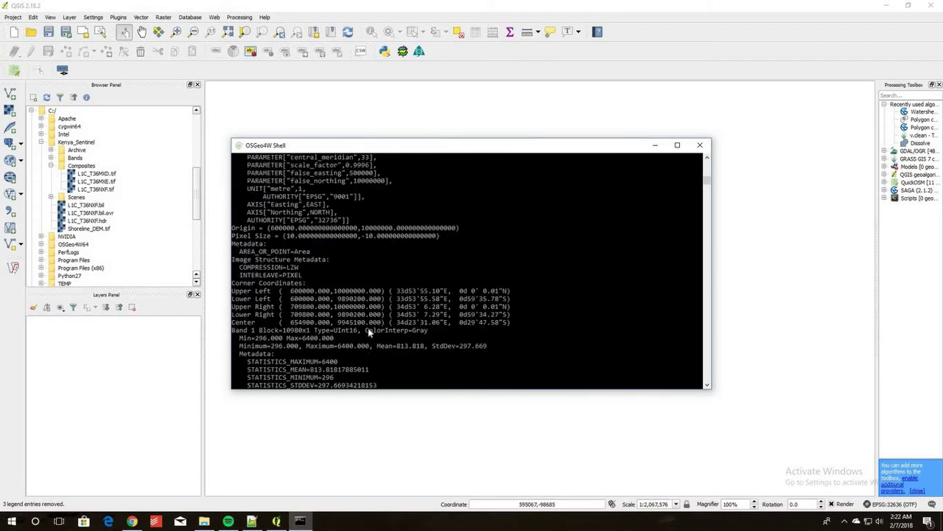
{"action": "scroll", "coordinate": [370, 333], "scroll_direction": "up", "scroll_amount": 2}
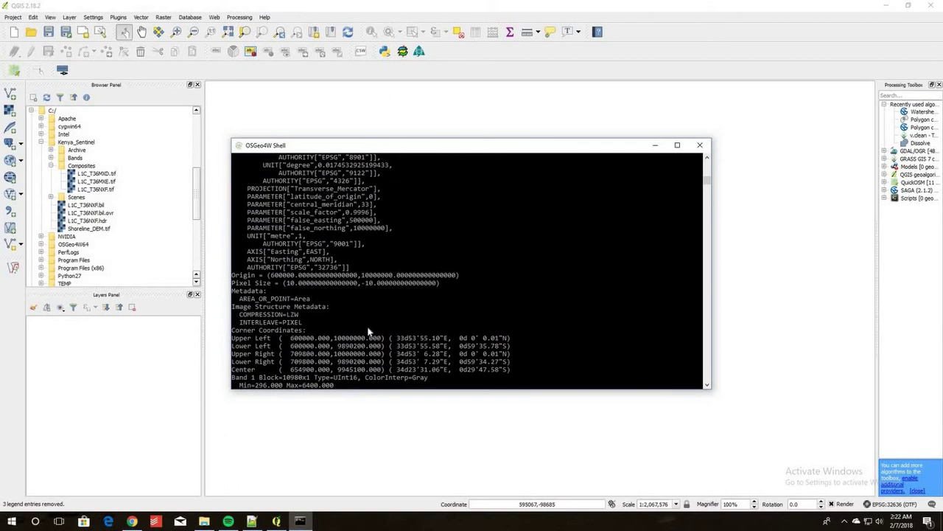
{"action": "scroll", "coordinate": [370, 333], "scroll_direction": "up", "scroll_amount": 1}
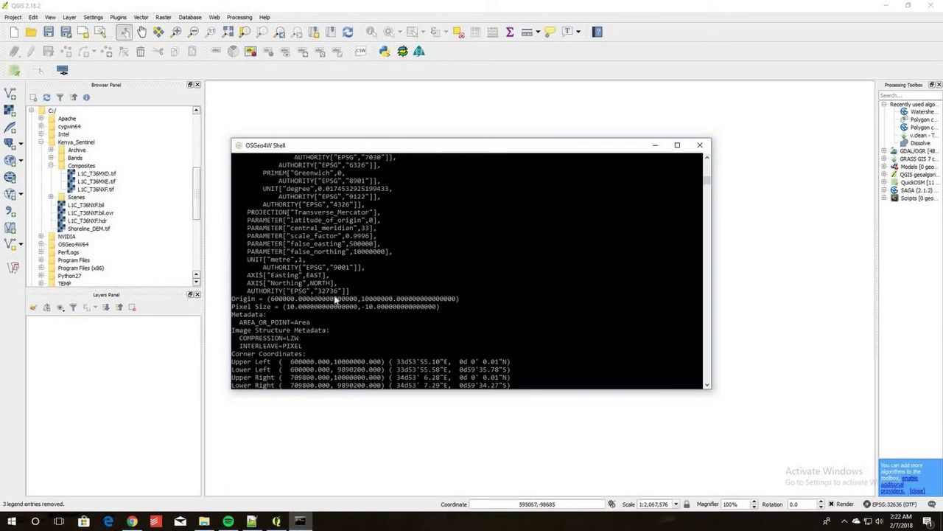
{"action": "scroll", "coordinate": [433, 316], "scroll_direction": "up", "scroll_amount": 4}
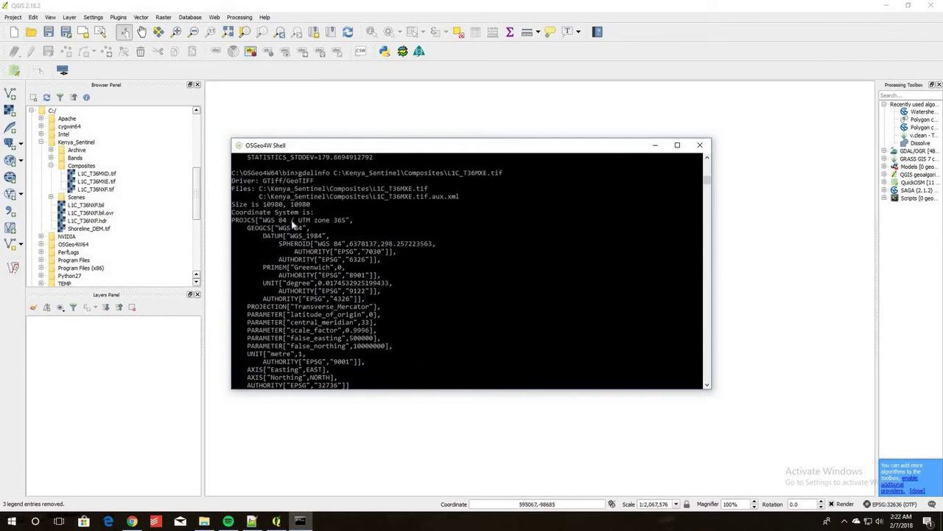
{"action": "scroll", "coordinate": [466, 248], "scroll_direction": "up", "scroll_amount": 2}
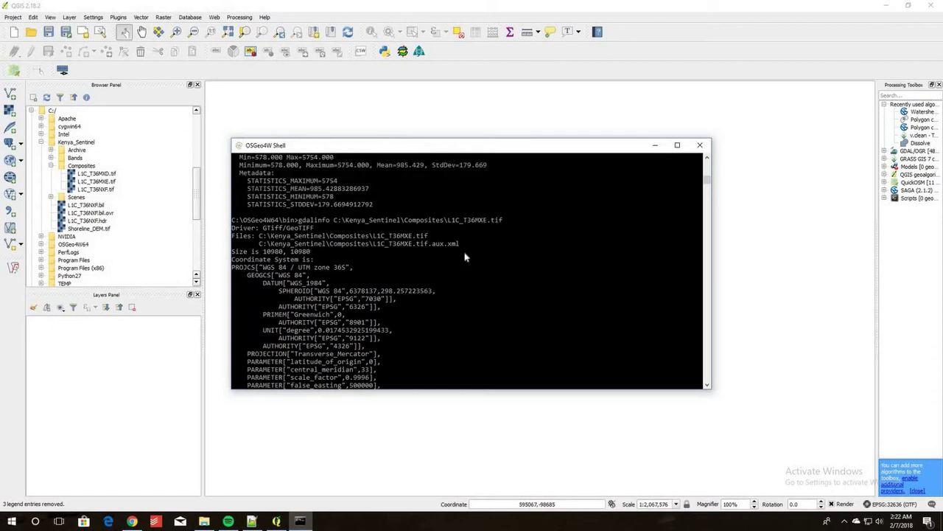
{"action": "scroll", "coordinate": [465, 255], "scroll_direction": "down", "scroll_amount": 4}
{"action": "scroll", "coordinate": [465, 262], "scroll_direction": "up", "scroll_amount": 5}
{"action": "scroll", "coordinate": [467, 268], "scroll_direction": "down", "scroll_amount": 18}
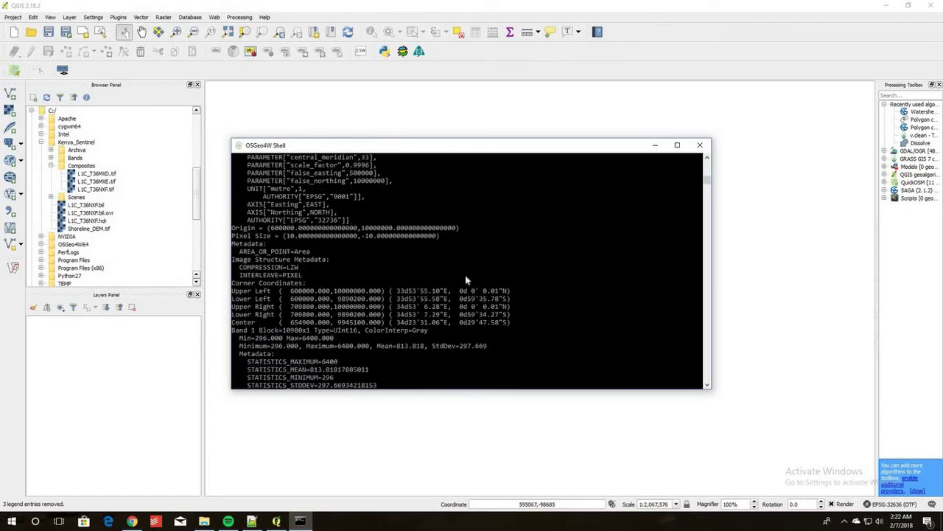
{"action": "scroll", "coordinate": [466, 280], "scroll_direction": "down", "scroll_amount": 4}
Run gdalinfo on L1C_T36MXF.tif and read its WGS 84 / UTM zone 36N (EPSG 32636) coordinate system
{"action": "key", "text": "Up"}
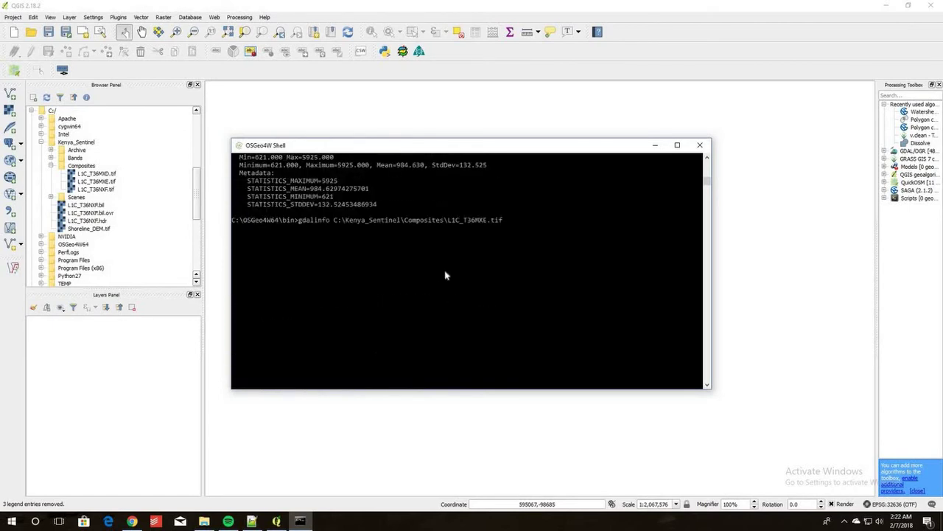
{"action": "key", "text": "BackSpace"}
{"action": "key", "text": "BackSpace"}
{"action": "key", "text": "BackSpace"}
{"action": "key", "text": "BackSpace"}
{"action": "key", "text": "BackSpace"}
{"action": "key", "text": "BackSpace"}
{"action": "key", "text": "BackSpace"}
{"action": "key", "text": "BackSpace"}
{"action": "key", "text": "BackSpace"}
{"action": "key", "text": "BackSpace"}
{"action": "key", "text": "BackSpace"}
{"action": "key", "text": "BackSpace"}
{"action": "key", "text": "BackSpace"}
{"action": "key", "text": "BackSpace"}
{"action": "key", "text": "Tab"}
{"action": "key", "text": "Tab"}
{"action": "key", "text": "Tab"}
{"action": "key", "text": "Tab"}
{"action": "key", "text": "Tab"}
{"action": "key", "text": "Return"}
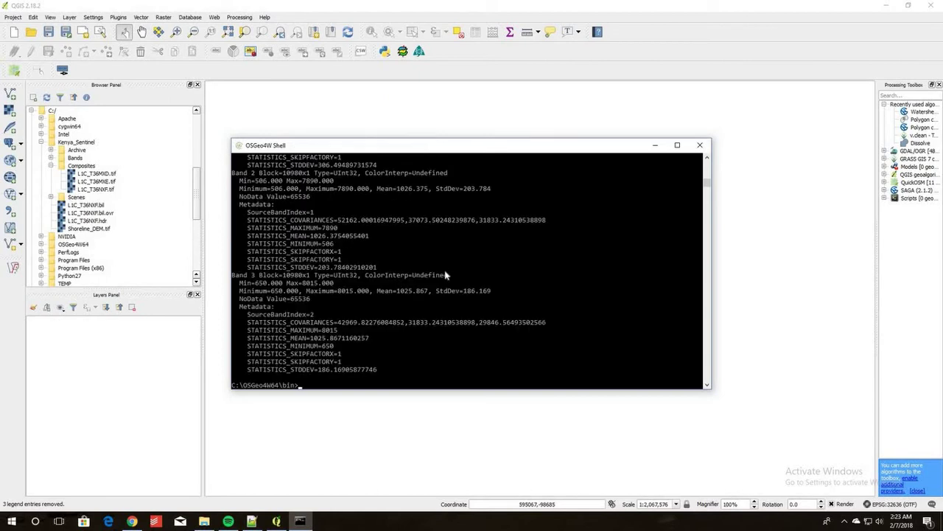
{"action": "scroll", "coordinate": [369, 295], "scroll_direction": "down", "scroll_amount": 3}
{"action": "left_click", "coordinate": [316, 320]}
{"action": "scroll", "coordinate": [329, 316], "scroll_direction": "up", "scroll_amount": 2}
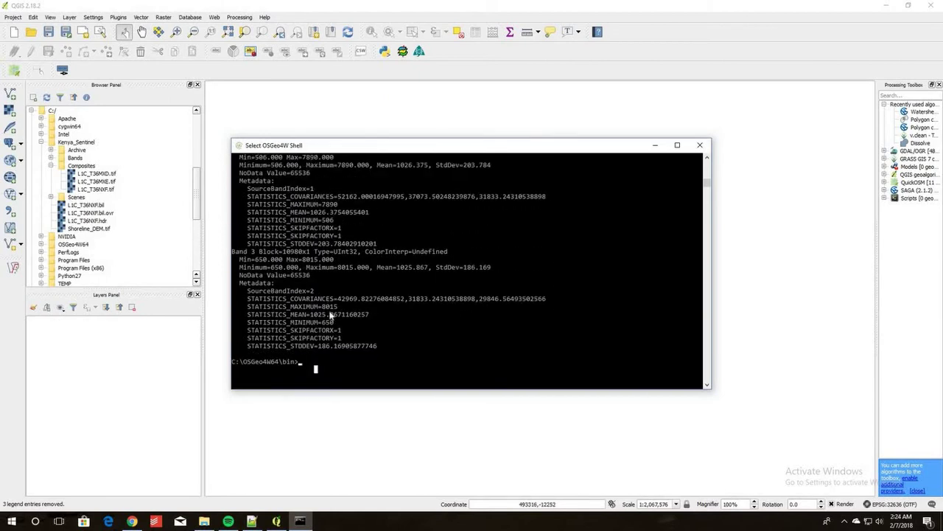
{"action": "scroll", "coordinate": [330, 315], "scroll_direction": "up", "scroll_amount": 6}
{"action": "scroll", "coordinate": [330, 316], "scroll_direction": "up", "scroll_amount": 9}
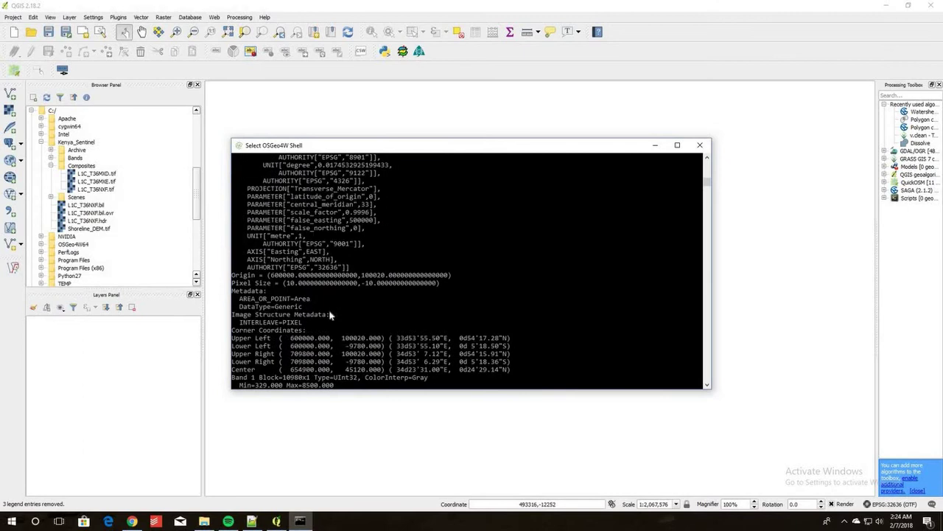
{"action": "scroll", "coordinate": [330, 315], "scroll_direction": "down", "scroll_amount": 1}
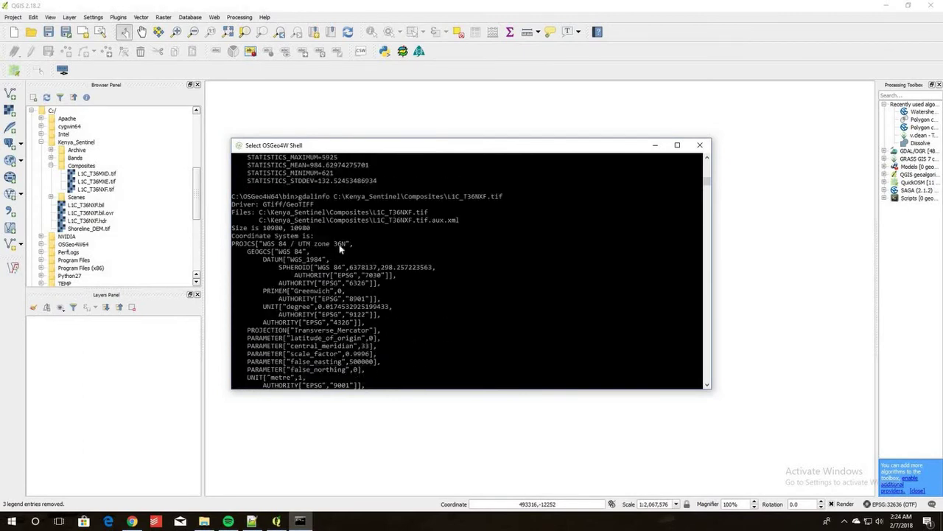
{"action": "scroll", "coordinate": [328, 310], "scroll_direction": "down", "scroll_amount": 4}
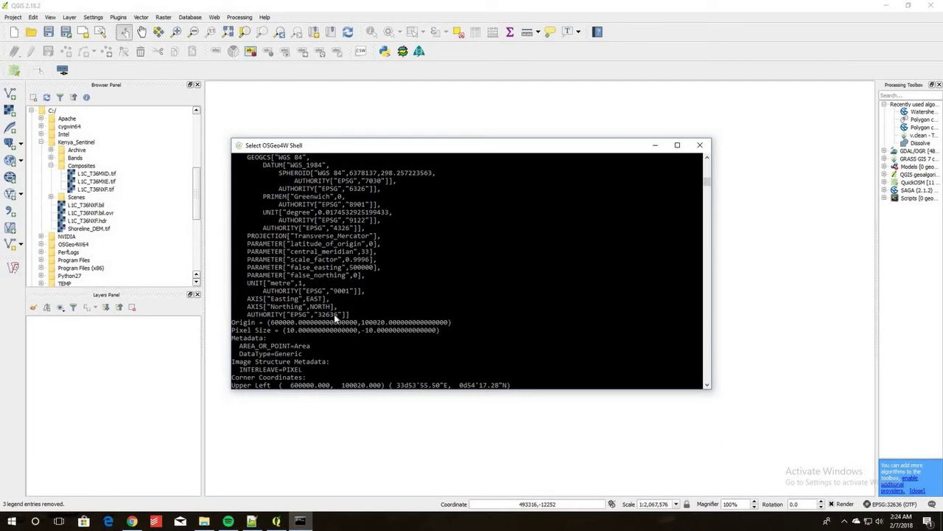
{"action": "scroll", "coordinate": [355, 296], "scroll_direction": "down", "scroll_amount": 2}
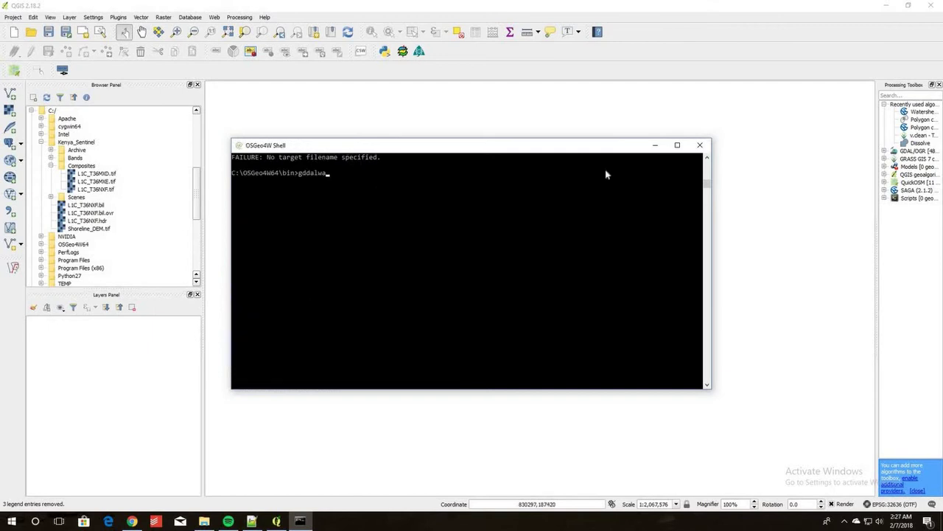
Start a gdalwarp command with C:\Kenya_Sentinel\Composites\L1C_T36MXD.tif as the input
{"action": "key", "text": "BackSpace"}
{"action": "key", "text": "BackSpace"}
{"action": "key", "text": "BackSpace"}
{"action": "key", "text": "BackSpace"}
{"action": "key", "text": "BackSpace"}
{"action": "key", "text": "BackSpace"}
{"action": "type", "text": "alwarp"}
{"action": "type", "text": "C:\\Kenya_Sentinel\\Composites"}
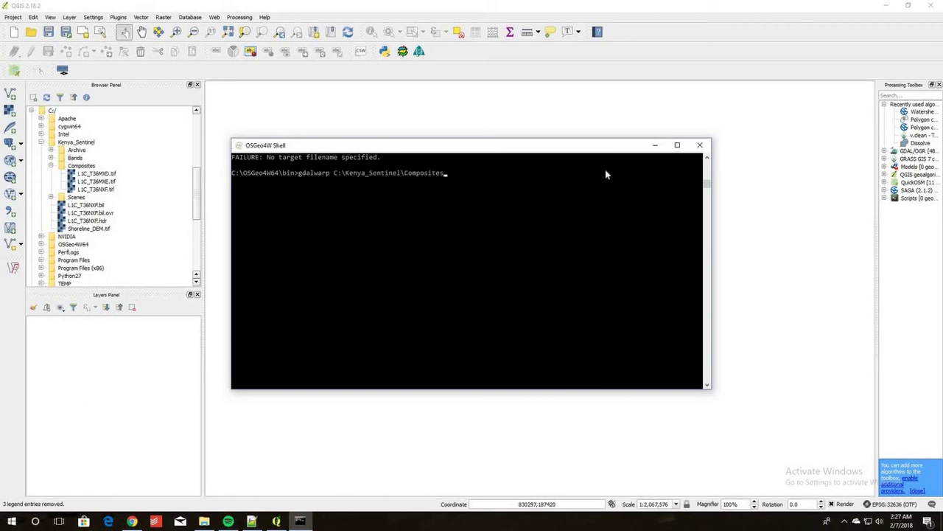
{"action": "type", "text": "\\L"}
{"action": "key", "text": "Tab"}
Add output C:\Kenya_Sentinel\Composites\L1C_T36MXD_projected.tif and widen the shell window
{"action": "type", "text": "C:\\K"}
{"action": "key", "text": "Tab"}
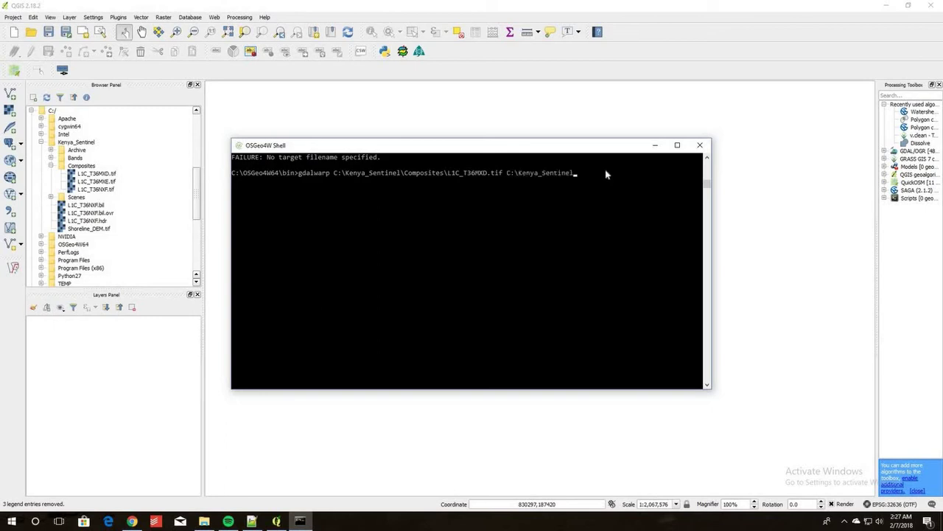
{"action": "type", "text": "\\"}
{"action": "key", "text": "Tab"}
{"action": "key", "text": "Tab"}
{"action": "key", "text": "Tab"}
{"action": "type", "text": "\\"}
{"action": "key", "text": "Tab"}
{"action": "key", "text": "Left"}
{"action": "key", "text": "Left"}
{"action": "key", "text": "Left"}
{"action": "key", "text": "Left"}
{"action": "type", "text": "_projected"}
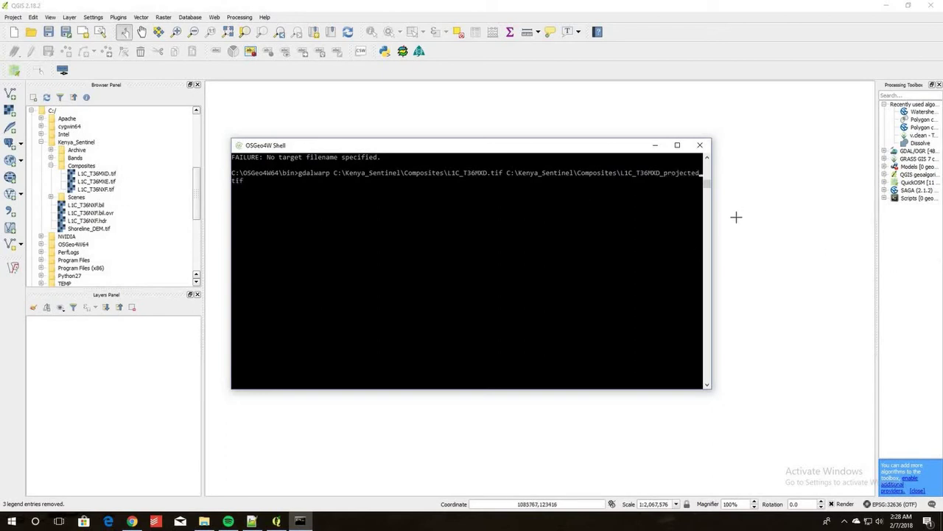
{"action": "left_click_drag", "start_coordinate": [710, 233], "coordinate": [941, 214]}
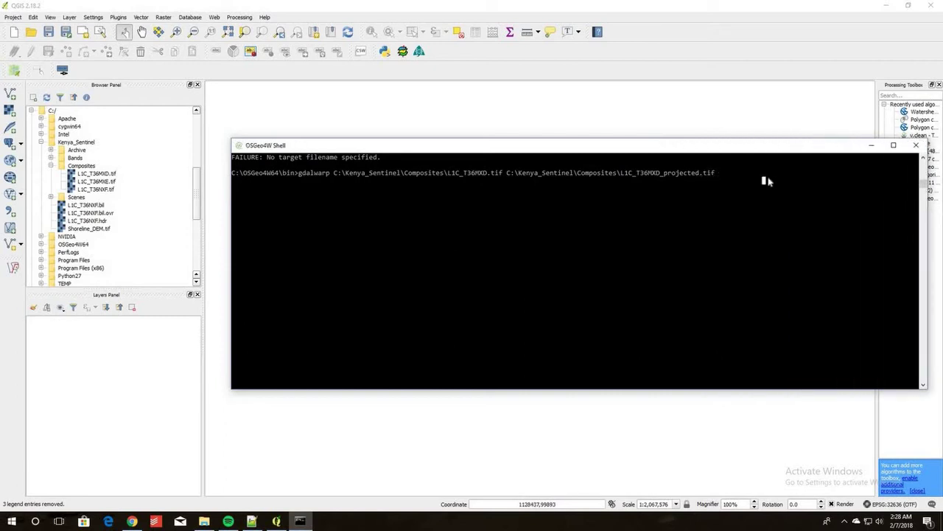
Add -s_srs EPSG:32736 -t_srs EPSG:3857 to the gdalwarp command and run it
{"action": "left_click", "coordinate": [765, 180]}
{"action": "left_click", "coordinate": [724, 174]}
{"action": "key", "text": "Escape"}
{"action": "type", "text": "EPSG:32736 -t_srs"}
{"action": "key", "text": "BackSpace"}
{"action": "key", "text": "BackSpace"}
{"action": "key", "text": "BackSpace"}
{"action": "type", "text": "_srs EPSG:3857"}
{"action": "key", "text": "Return"}
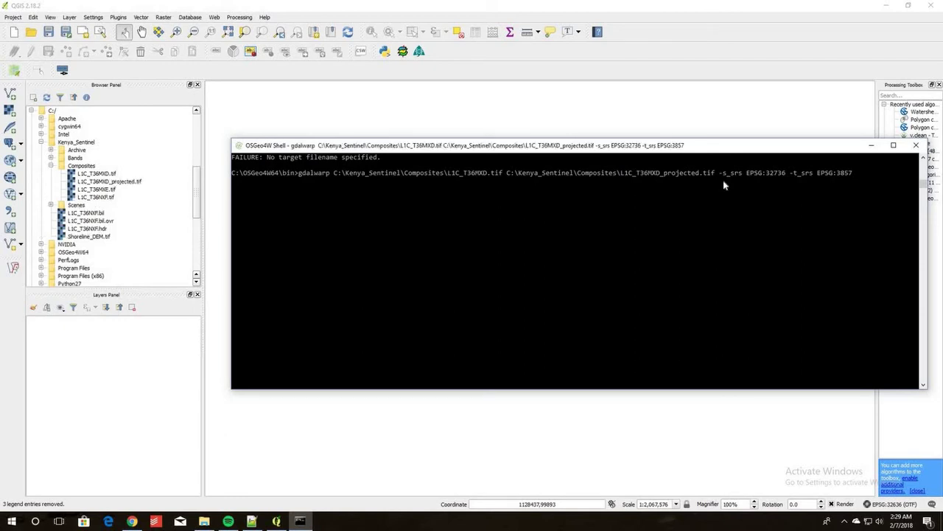
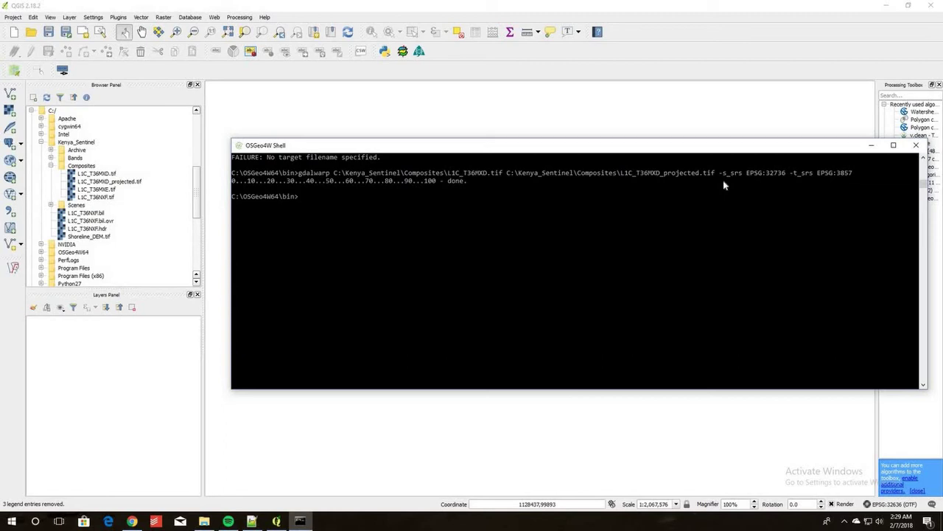
Start a gdalwapr command with C:\Kenya_Sentinel\Composites\L1C_T36MXE.tif as the input
{"action": "type", "text": "gdalwapr C:\\K"}
{"action": "key", "text": "Tab"}
{"action": "type", "text": "\\C"}
{"action": "key", "text": "Tab"}
{"action": "type", "text": "\\L"}
{"action": "key", "text": "Tab"}
{"action": "key", "text": "Tab"}
{"action": "key", "text": "Tab"}
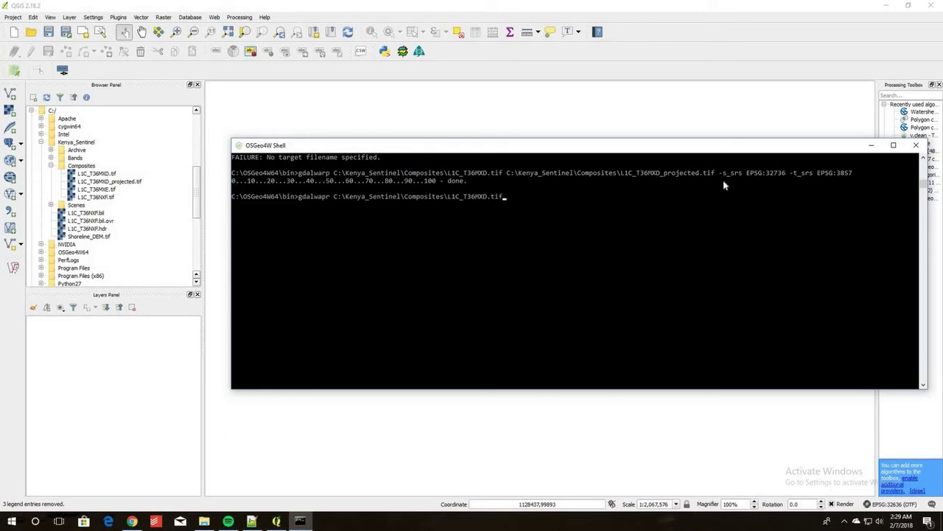
{"action": "key", "text": "Tab"}
Add output L1C_T36MXE_projected.tif with -s_srs EPSG:32736 -t_srs EPSG:3857 and run it
{"action": "type", "text": "C:\\Ke"}
{"action": "key", "text": "Tab"}
{"action": "type", "text": "\\Co"}
{"action": "key", "text": "Tab"}
{"action": "type", "text": "\\"}
{"action": "key", "text": "Tab"}
{"action": "key", "text": "Tab"}
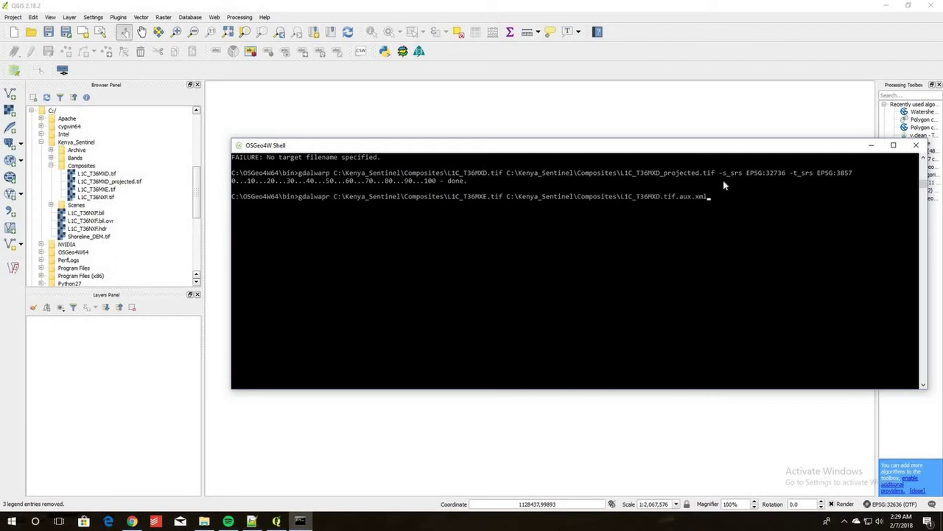
{"action": "key", "text": "Tab"}
{"action": "key", "text": "Left"}
{"action": "key", "text": "Left"}
{"action": "key", "text": "Left"}
{"action": "key", "text": "Left"}
{"action": "type", "text": "_prok"}
{"action": "key", "text": "BackSpace"}
{"action": "type", "text": "ject"}
{"action": "type", "text": "PSG:32736 -t_srs EPSG"}
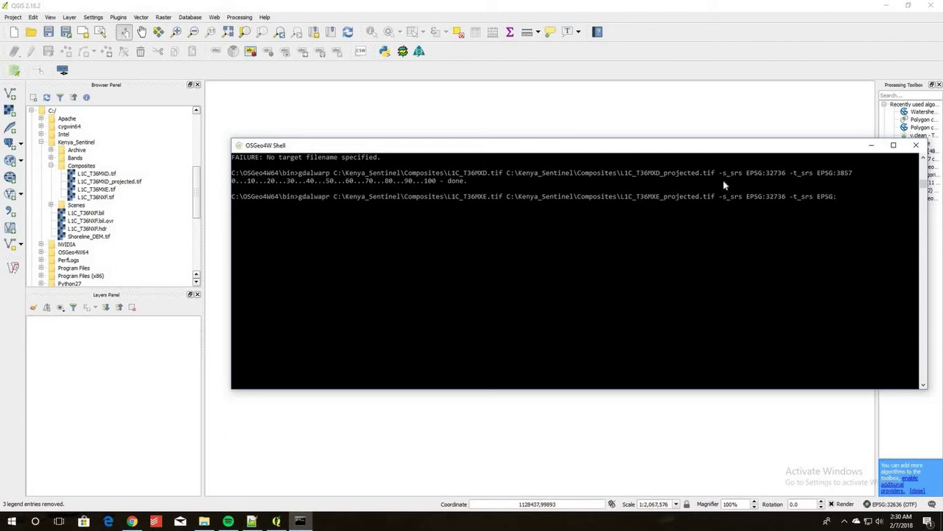
{"action": "type", "text": ":3857"}
{"action": "key", "text": "Return"}
Fix the gdalwapr typo to gdalwarp, rerun, and begin a gdalwarp command for L1C_T36NXF.tif
{"action": "key", "text": "Up"}
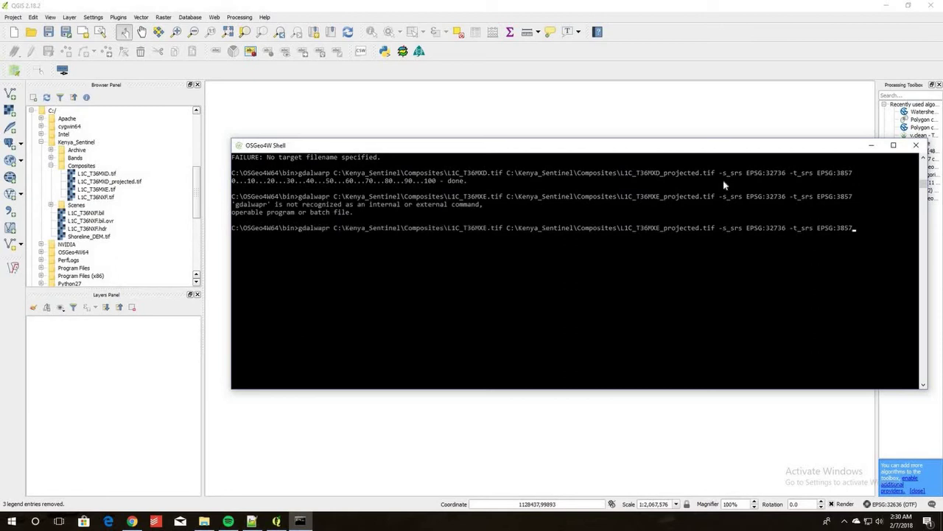
{"action": "key", "text": "Left"}
{"action": "key", "text": "Left"}
{"action": "key", "text": "Left"}
{"action": "key", "text": "Left"}
{"action": "key", "text": "Left"}
{"action": "key", "text": "Left"}
{"action": "key", "text": "Left"}
{"action": "key", "text": "Left"}
{"action": "key", "text": "Left"}
{"action": "key", "text": "Left"}
{"action": "key", "text": "Left"}
{"action": "key", "text": "Left"}
{"action": "key", "text": "Left"}
{"action": "key", "text": "Left"}
{"action": "key", "text": "Left"}
{"action": "key", "text": "Left"}
{"action": "key", "text": "Left"}
{"action": "key", "text": "Left"}
{"action": "key", "text": "Left"}
{"action": "key", "text": "Left"}
{"action": "key", "text": "Left"}
{"action": "key", "text": "Left"}
{"action": "key", "text": "Left"}
{"action": "key", "text": "Left"}
{"action": "key", "text": "Left"}
{"action": "key", "text": "Left"}
{"action": "key", "text": "Left"}
{"action": "key", "text": "Left"}
{"action": "key", "text": "Left"}
{"action": "key", "text": "Left"}
{"action": "key", "text": "Left"}
{"action": "key", "text": "Left"}
{"action": "key", "text": "Left"}
{"action": "key", "text": "Left"}
{"action": "key", "text": "Left"}
{"action": "key", "text": "Left"}
{"action": "key", "text": "Left"}
{"action": "key", "text": "Left"}
{"action": "key", "text": "Left"}
{"action": "key", "text": "Left"}
{"action": "key", "text": "Left"}
{"action": "key", "text": "Left"}
{"action": "key", "text": "Left"}
{"action": "key", "text": "Left"}
{"action": "key", "text": "Left"}
{"action": "key", "text": "Left"}
{"action": "key", "text": "Left"}
{"action": "key", "text": "Left"}
{"action": "key", "text": "Left"}
{"action": "key", "text": "Left"}
{"action": "key", "text": "Left"}
{"action": "key", "text": "Left"}
{"action": "key", "text": "Left"}
{"action": "key", "text": "Left"}
{"action": "key", "text": "BackSpace"}
{"action": "type", "text": "p"}
{"action": "key", "text": "Return"}
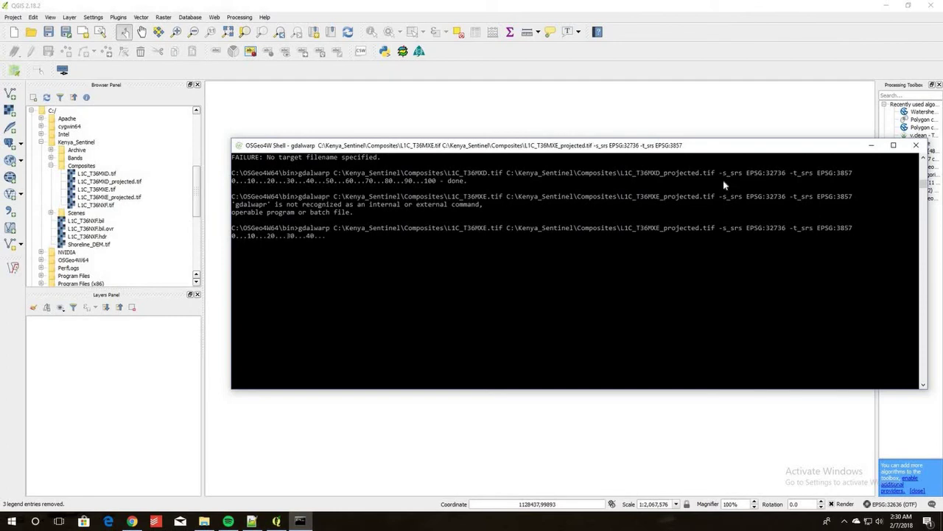
{"action": "type", "text": "gdalwarp C:\\Kenya_Sentinel\\Composites\\L1C_T36MXE.tif"}
{"action": "key", "text": "Tab"}
{"action": "key", "text": "Tab"}
{"action": "key", "text": "Tab"}
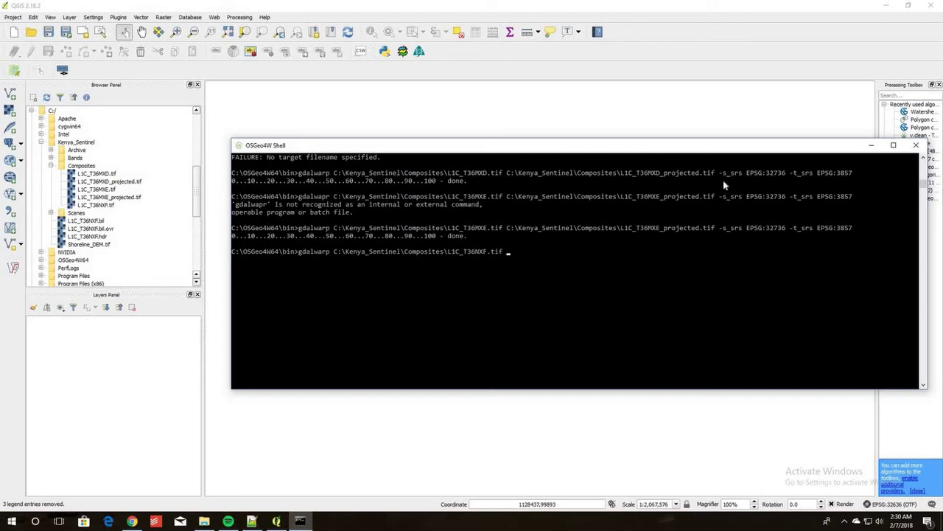
Add output L1C_T36NXF_projected.tif with -s_srs EPSG:32636 -t_srs SPEG:3857 and run it
{"action": "type", "text": "C:\\K"}
{"action": "key", "text": "Tab"}
{"action": "type", "text": "\\"}
{"action": "key", "text": "Tab"}
{"action": "key", "text": "Tab"}
{"action": "key", "text": "Tab"}
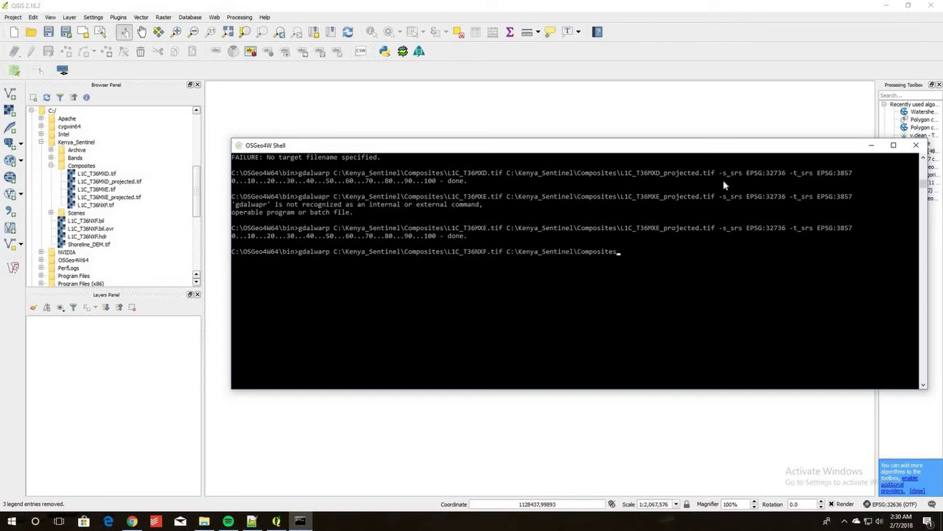
{"action": "type", "text": "\\"}
{"action": "key", "text": "Tab"}
{"action": "key", "text": "Tab"}
{"action": "key", "text": "Tab"}
{"action": "key", "text": "Tab"}
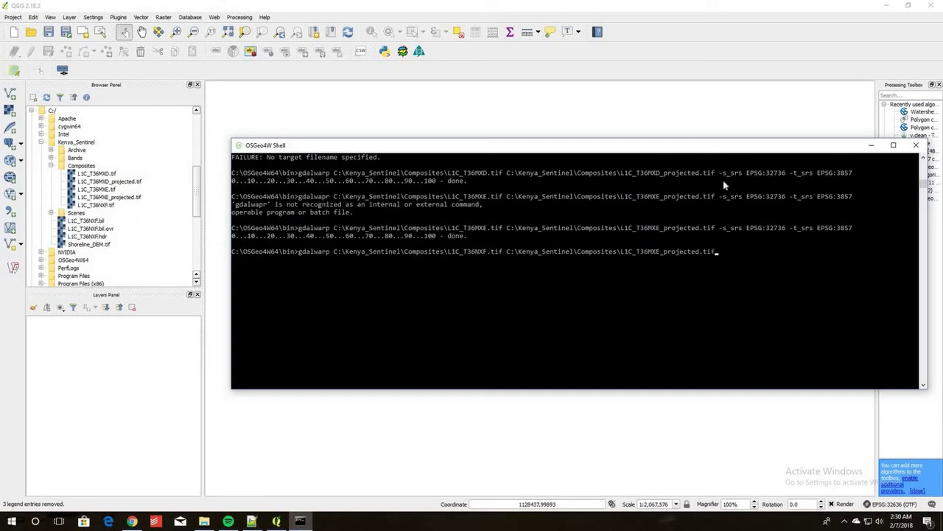
{"action": "key", "text": "Tab"}
{"action": "key", "text": "Left"}
{"action": "key", "text": "Left"}
{"action": "key", "text": "Left"}
{"action": "key", "text": "Left"}
{"action": "type", "text": "_projected"}
{"action": "key", "text": "Right"}
{"action": "key", "text": "Right"}
{"action": "key", "text": "Right"}
{"action": "key", "text": "Right"}
{"action": "type", "text": "-s_srs EPSG:32636 -t_srs SPEG:"}
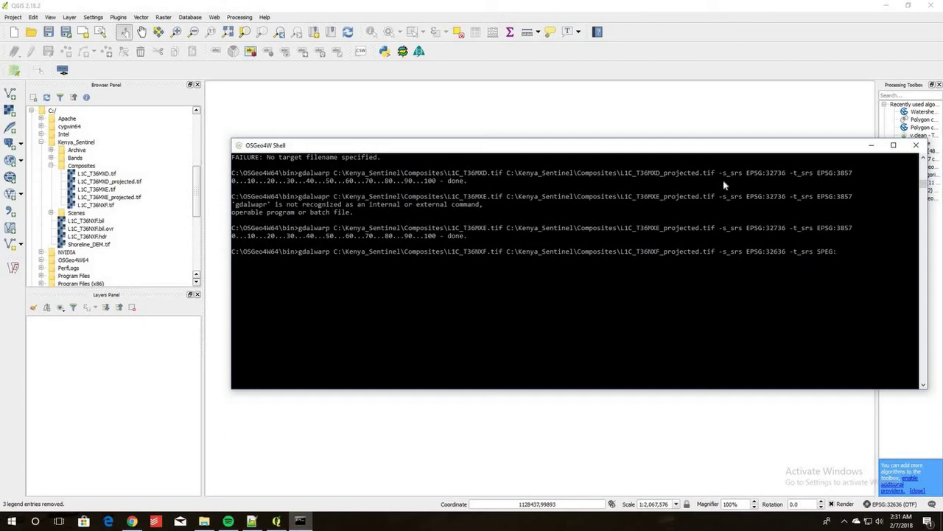
{"action": "type", "text": "3857"}
{"action": "key", "text": "Return"}
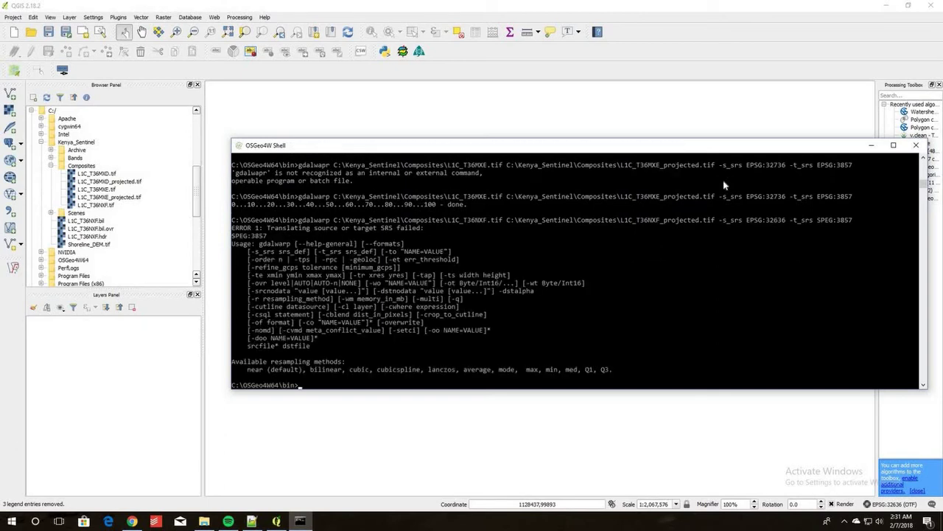
Correct SPEG to EPSG, rerun the reprojection, and begin gdalinfo on L1C_T36MXD.tif
{"action": "key", "text": "Up"}
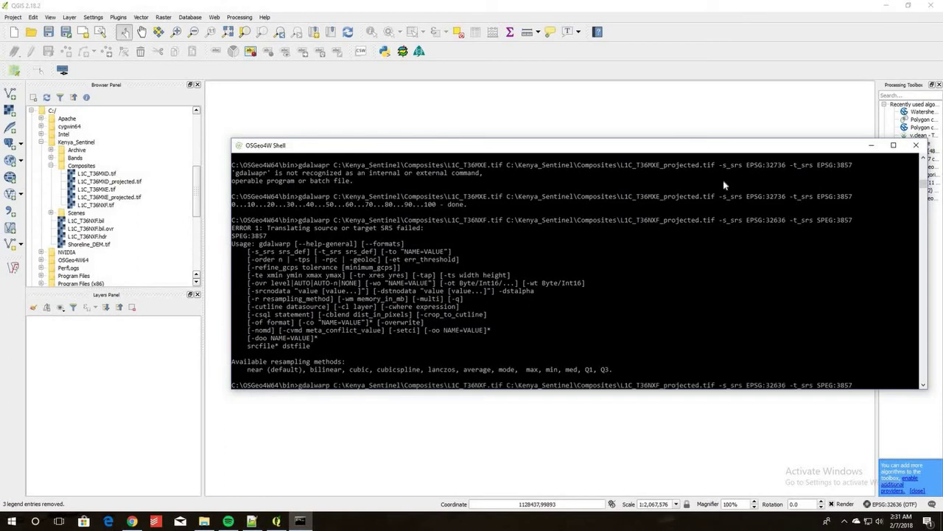
{"action": "key", "text": "BackSpace"}
{"action": "key", "text": "BackSpace"}
{"action": "type", "text": "PS"}
{"action": "key", "text": "Return"}
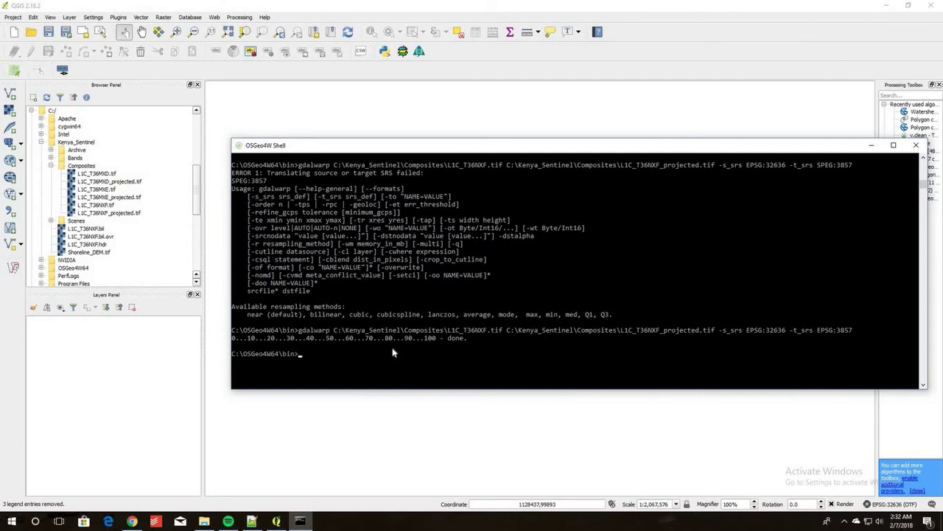
{"action": "type", "text": "gdalinfo C:\\Kenya_Sentinel\\Composites\\L1C_T36MXD.tif"}
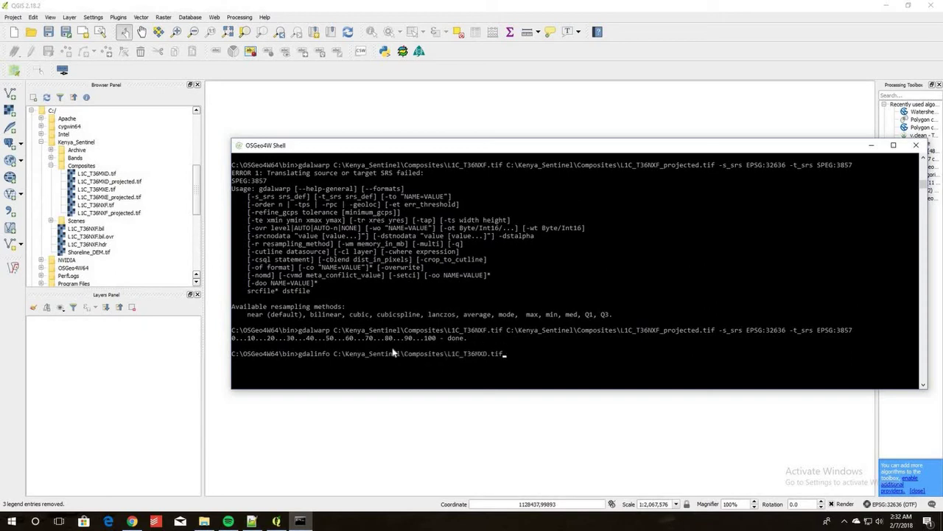
Run gdalinfo on L1C_T36MXD_projected.tif to confirm its EPSG:3857 Mercator projection
{"action": "key", "text": "Tab"}
{"action": "key", "text": "Return"}
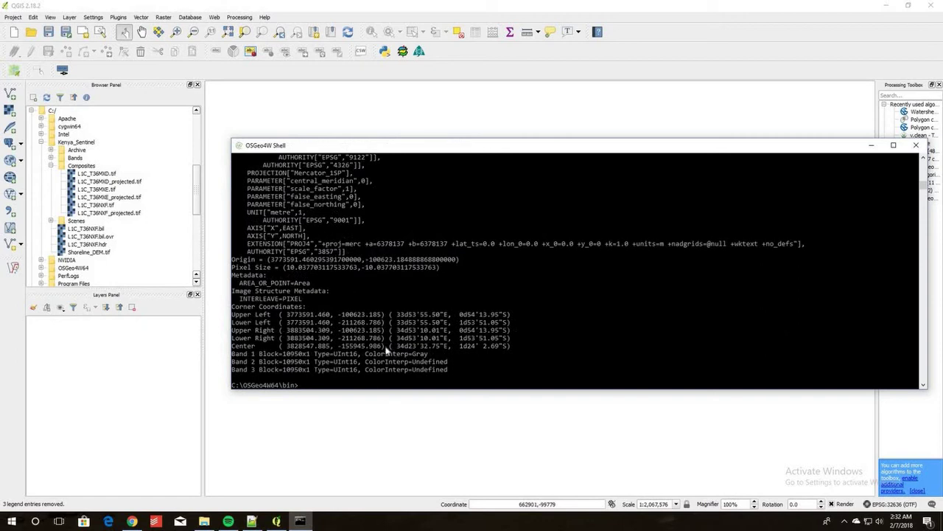
Drag L1C_T36MXD_projected, L1C_T36MXE_projected and L1C_T36NXF_projected from the Browser onto the map
{"action": "left_click", "coordinate": [871, 147]}
{"action": "left_click", "coordinate": [125, 182]}
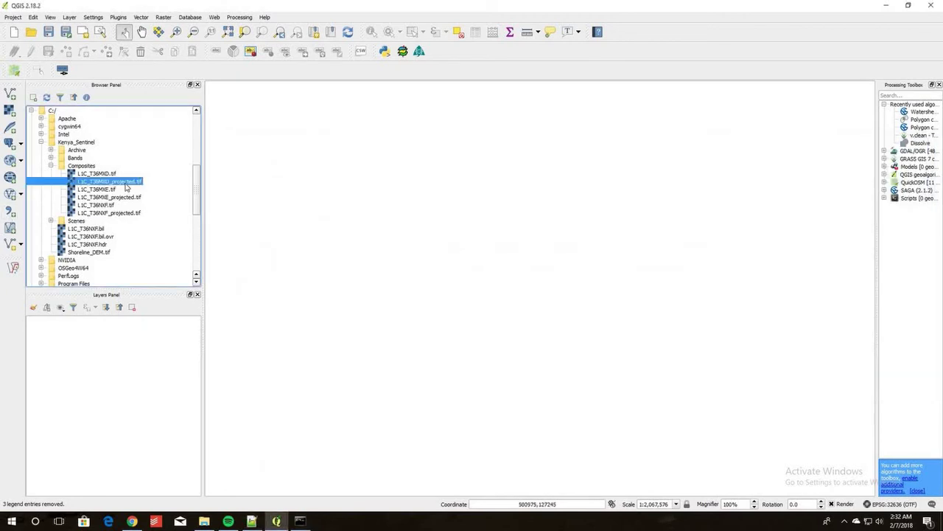
{"action": "left_click_drag", "start_coordinate": [125, 188], "coordinate": [116, 351]}
{"action": "left_click", "coordinate": [141, 197]}
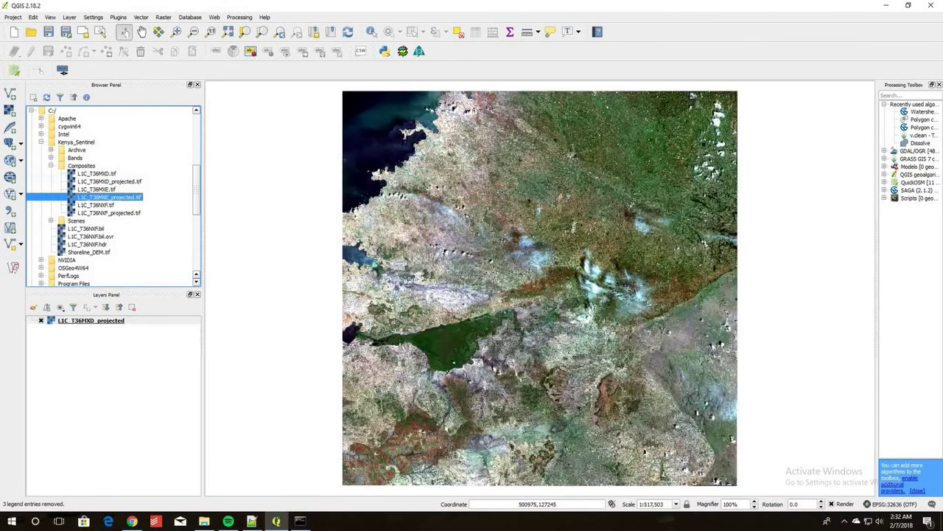
{"action": "left_click_drag", "start_coordinate": [142, 197], "coordinate": [110, 338]}
{"action": "left_click", "coordinate": [133, 213]}
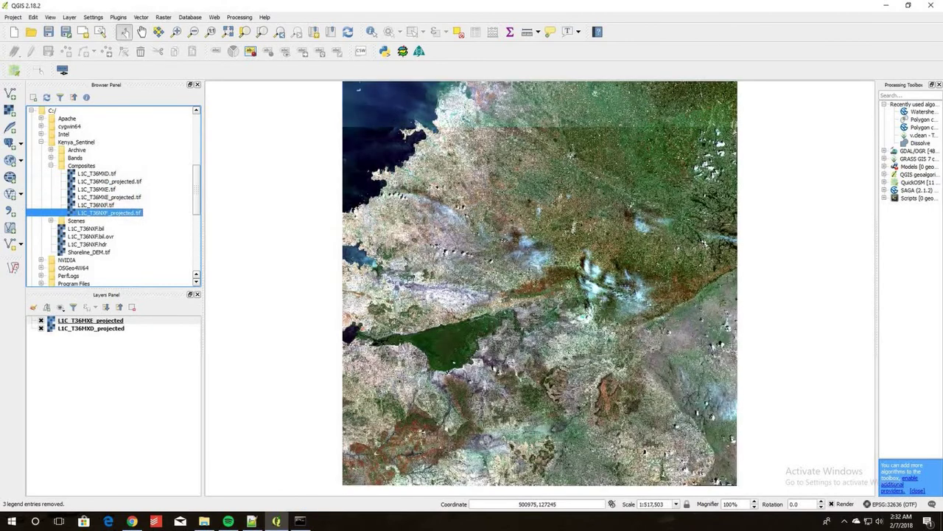
{"action": "left_click_drag", "start_coordinate": [133, 213], "coordinate": [377, 359]}
{"action": "scroll", "coordinate": [593, 284], "scroll_direction": "up", "scroll_amount": 1}
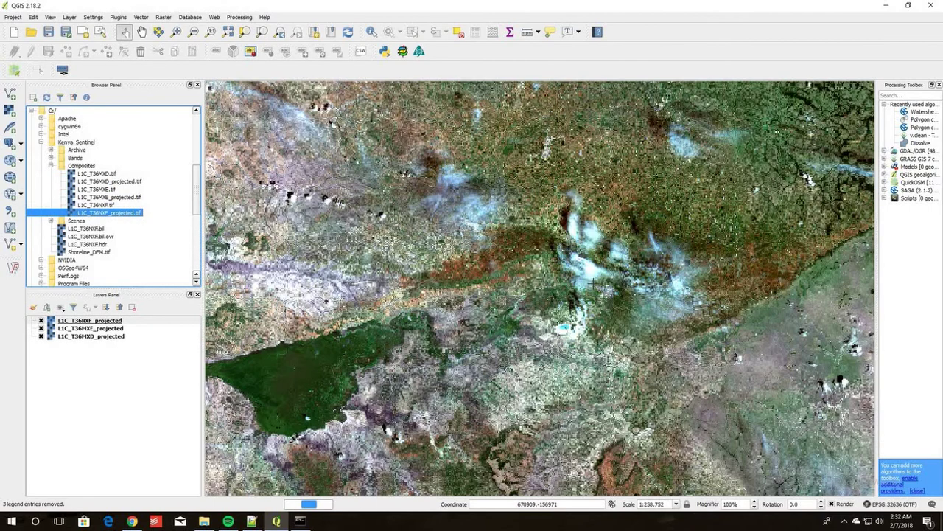
{"action": "scroll", "coordinate": [594, 285], "scroll_direction": "down", "scroll_amount": 3}
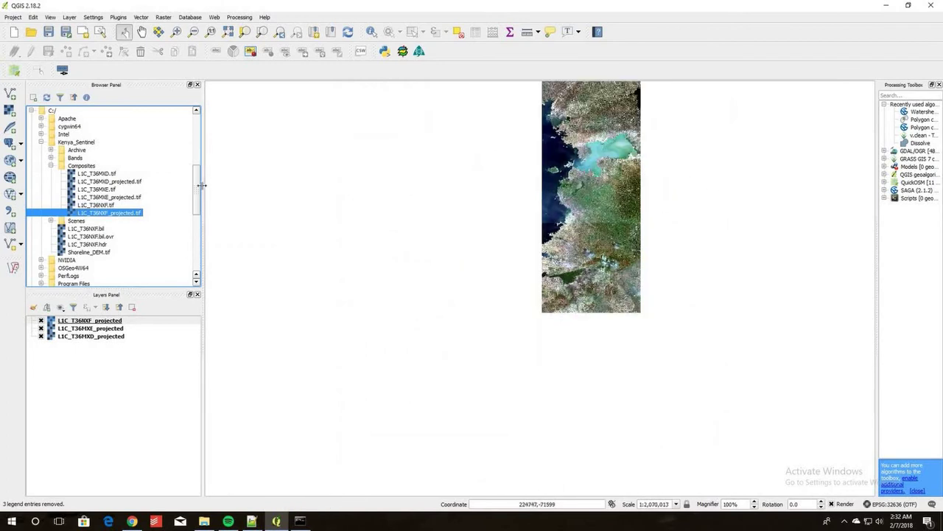
In File Explorer, open Kenya_Sentinel\Composites in Details view
{"action": "key", "text": "alt+Tab"}
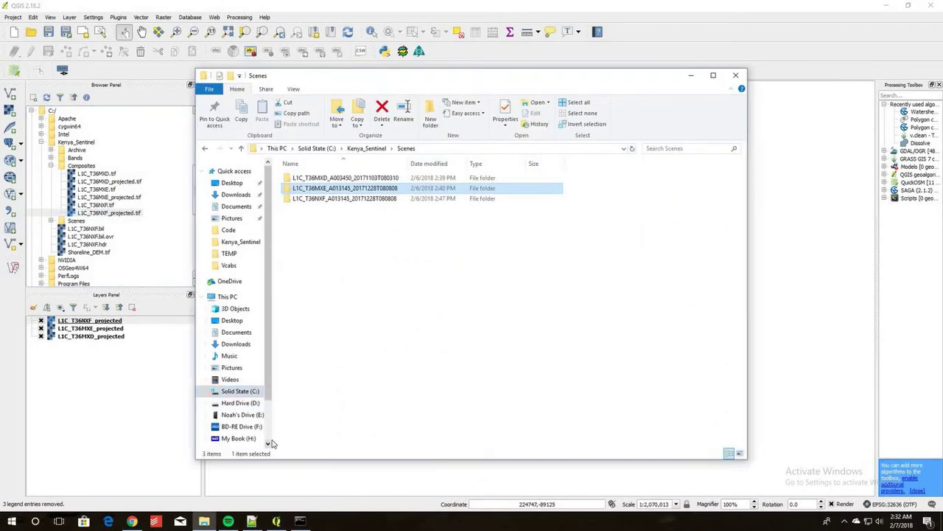
{"action": "left_click", "coordinate": [368, 149]}
{"action": "double_click", "coordinate": [337, 199]}
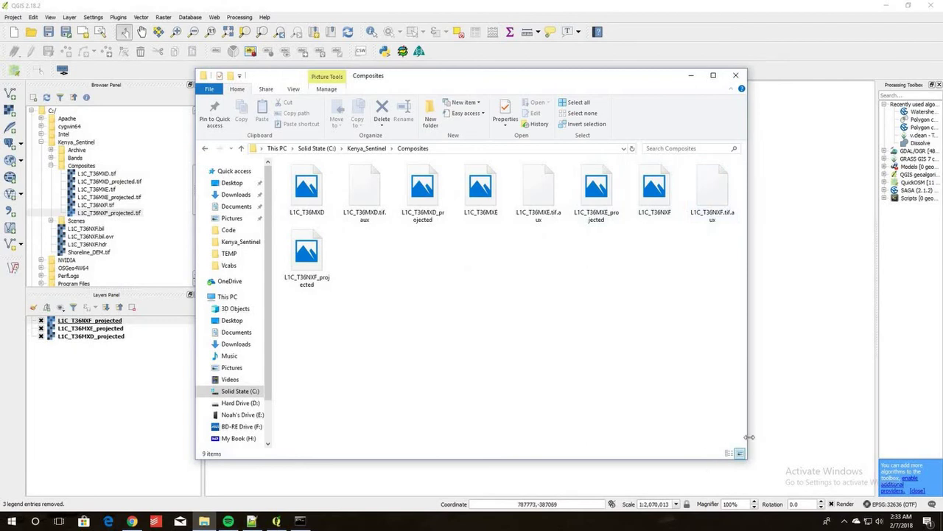
{"action": "left_click", "coordinate": [729, 453]}
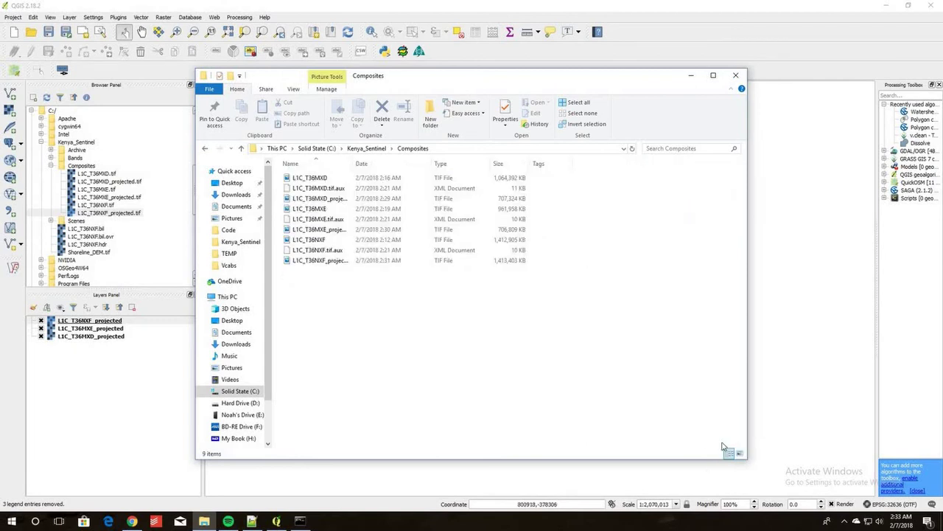
Cut the original MXD, MXE and NXF TIFFs and their .aux files
{"action": "left_click", "coordinate": [341, 179]}
{"action": "left_click", "coordinate": [341, 188], "text": "ctrl"}
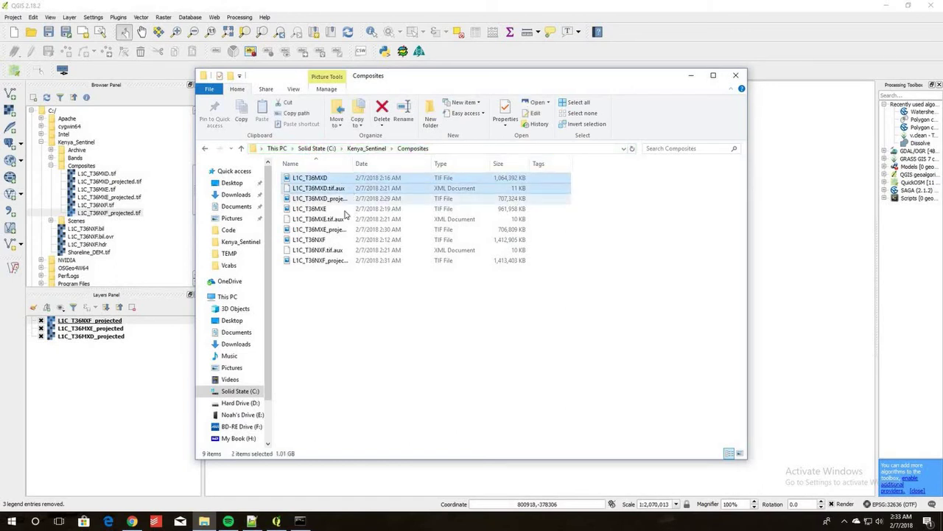
{"action": "left_click", "coordinate": [341, 209], "text": "ctrl"}
{"action": "left_click", "coordinate": [345, 219], "text": "ctrl"}
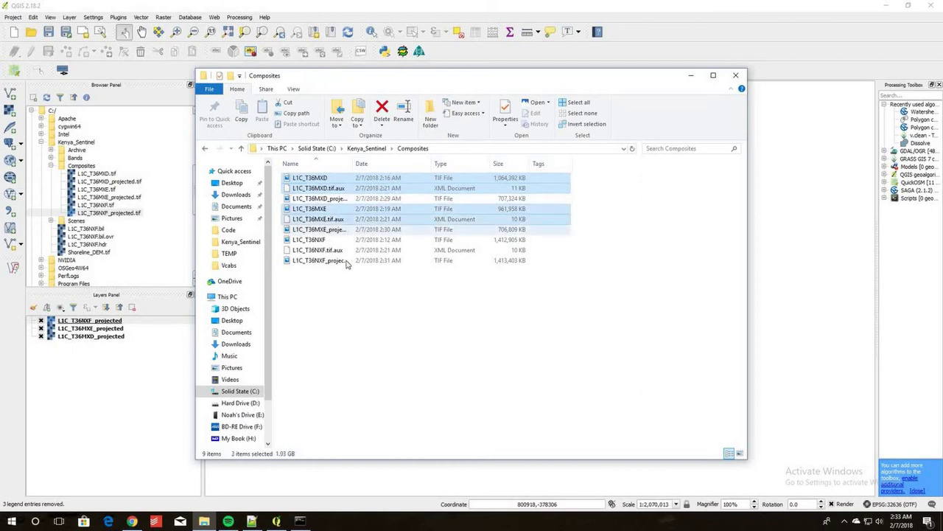
{"action": "left_click", "coordinate": [335, 240], "text": "ctrl"}
{"action": "left_click", "coordinate": [338, 250], "text": "ctrl"}
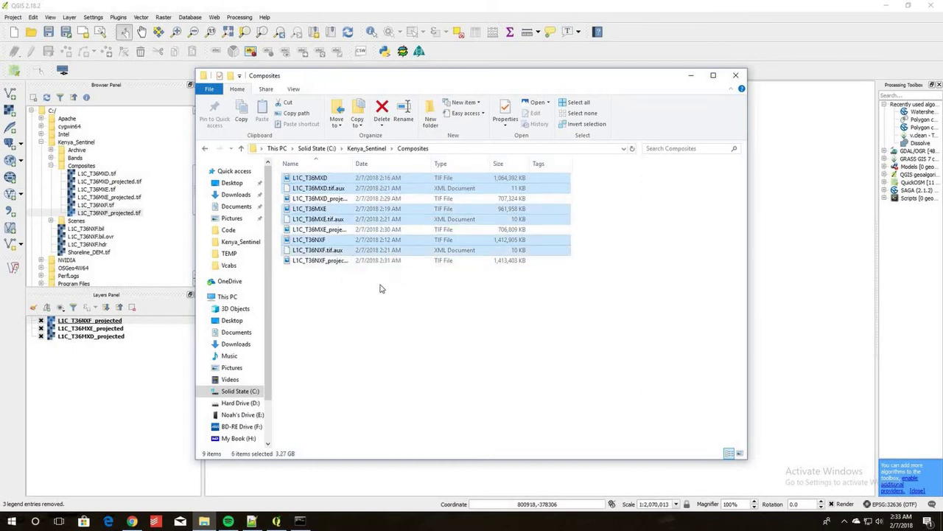
{"action": "right_click", "coordinate": [329, 182]}
{"action": "left_click", "coordinate": [245, 372]}
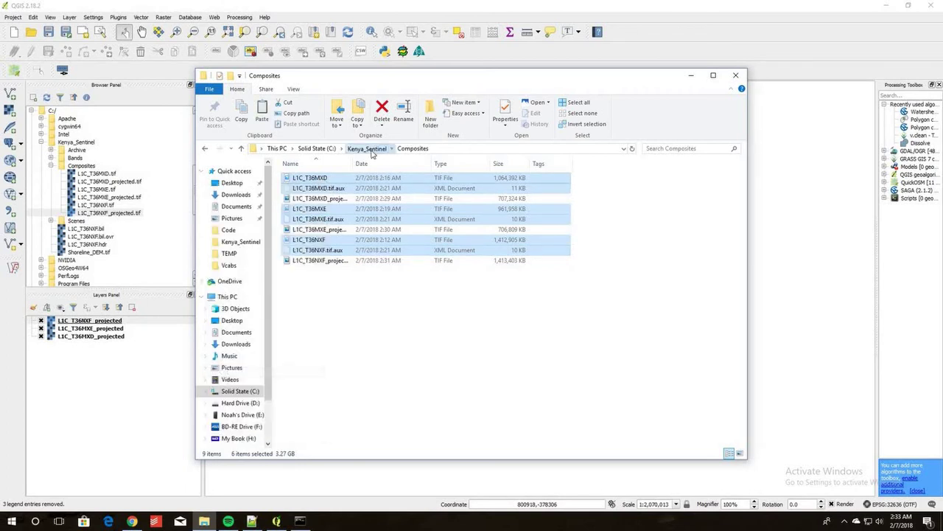
Paste the six original composite files into Kenya_Sentinel\Archive
{"action": "left_click", "coordinate": [367, 148]}
{"action": "double_click", "coordinate": [325, 182]}
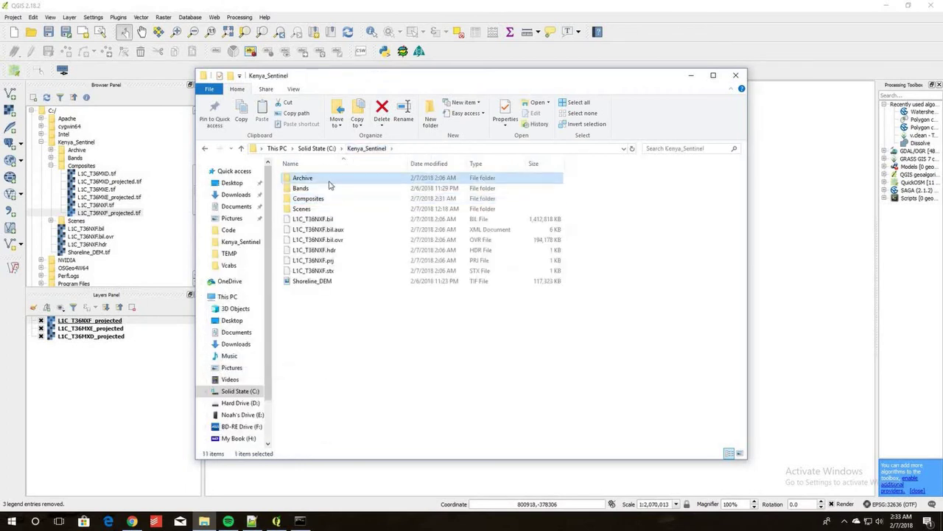
{"action": "right_click", "coordinate": [353, 318]}
{"action": "left_click", "coordinate": [295, 386]}
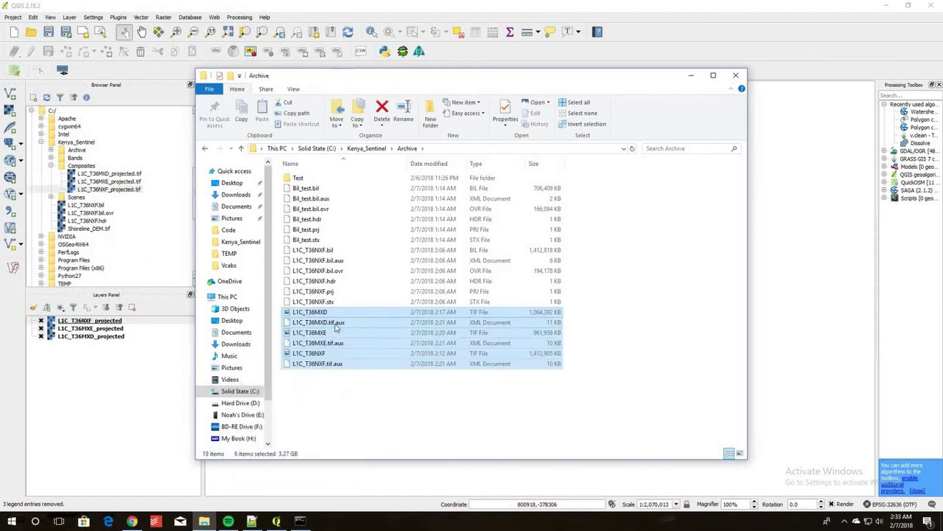
{"action": "left_click", "coordinate": [165, 382]}
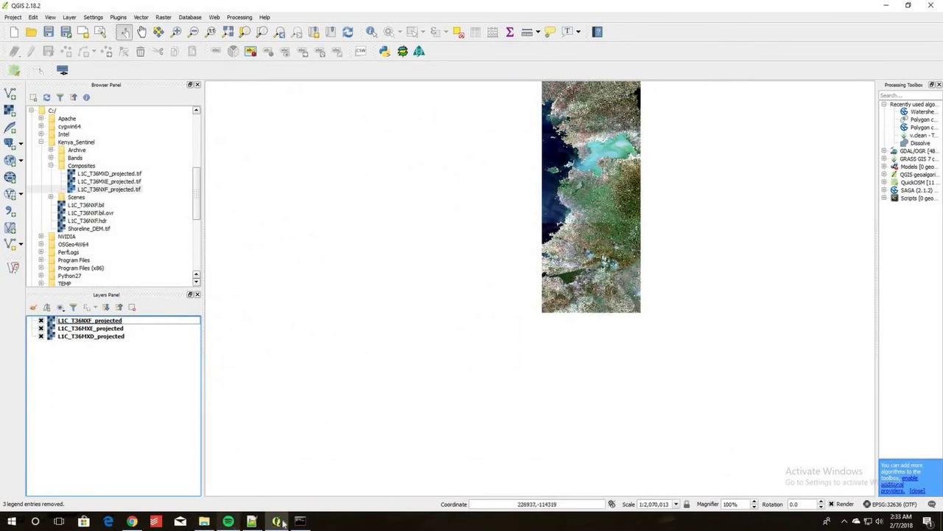
Remove the three projected layers from the QGIS Layers panel and confirm
{"action": "left_click", "coordinate": [305, 522]}
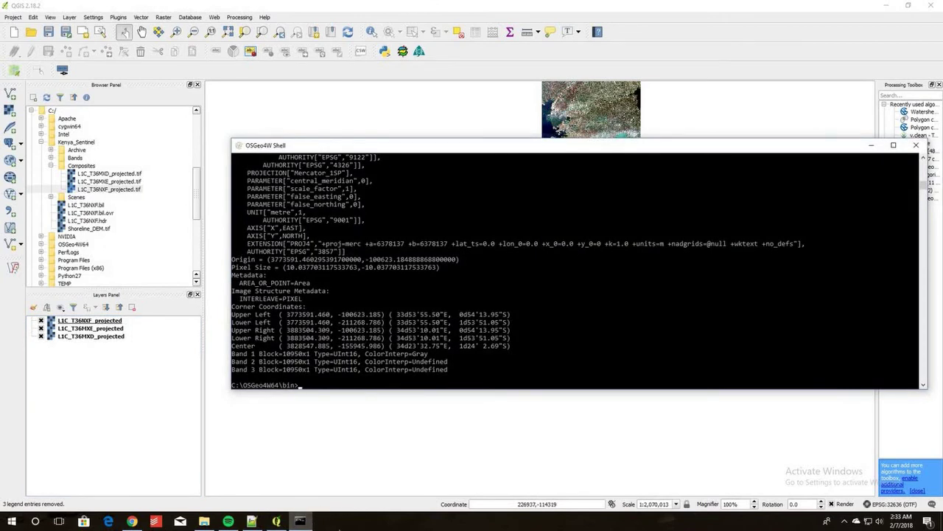
{"action": "left_click", "coordinate": [88, 321]}
{"action": "left_click", "coordinate": [89, 336], "text": "shift"}
{"action": "right_click", "coordinate": [78, 321]}
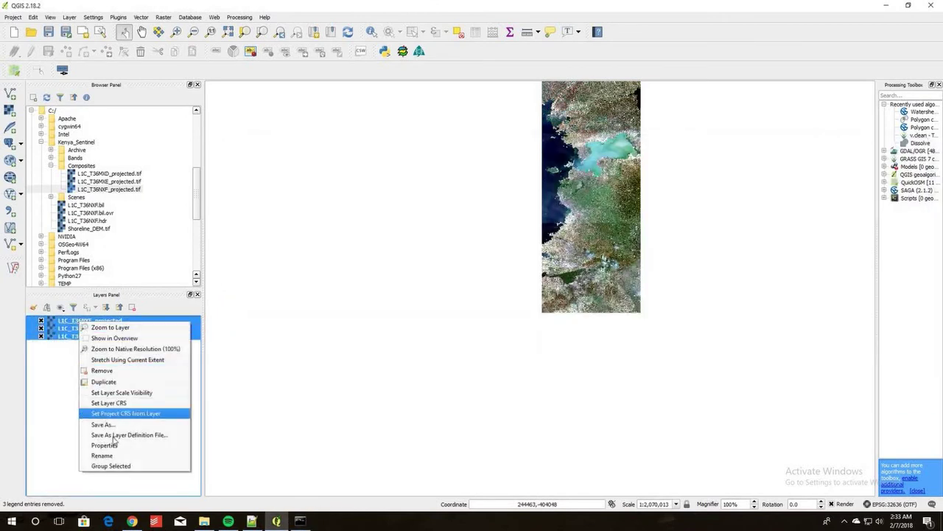
{"action": "left_click", "coordinate": [111, 370]}
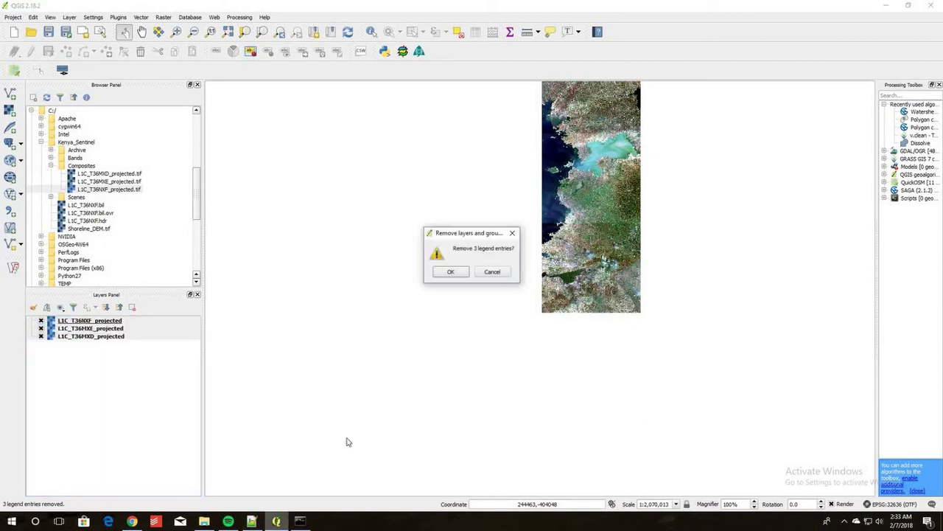
{"action": "left_click", "coordinate": [442, 274]}
{"action": "left_click", "coordinate": [300, 521]}
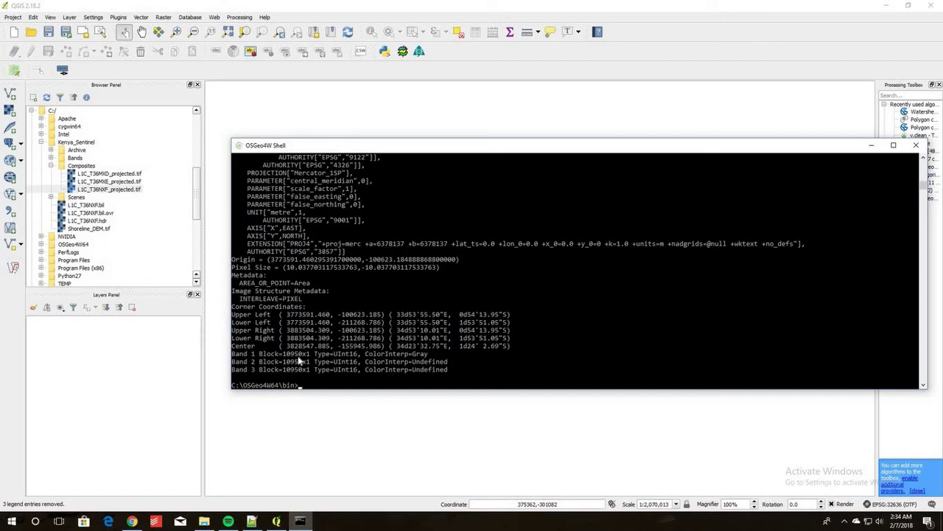
Move the shell up two levels to the root of drive C
{"action": "type", "text": "d .."}
{"action": "key", "text": "Return"}
{"action": "type", "text": "cd ."}
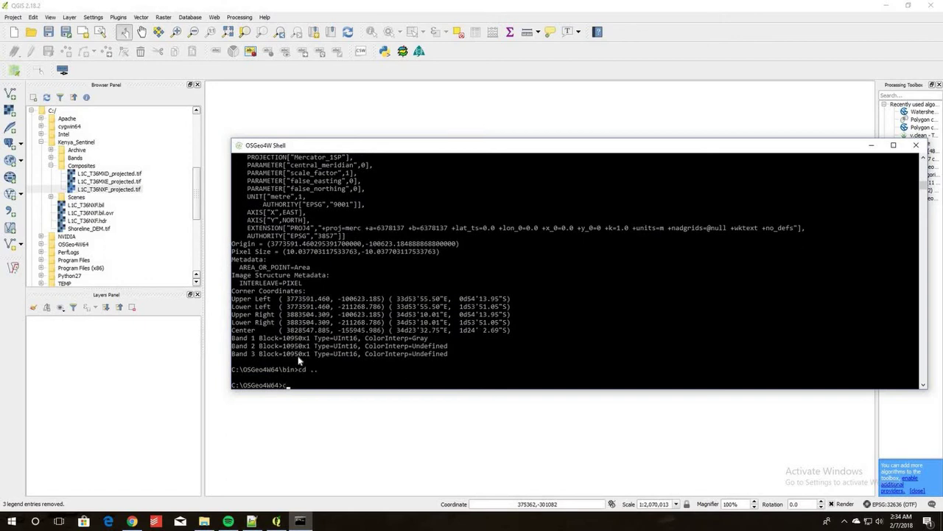
{"action": "type", "text": "."}
{"action": "key", "text": "Return"}
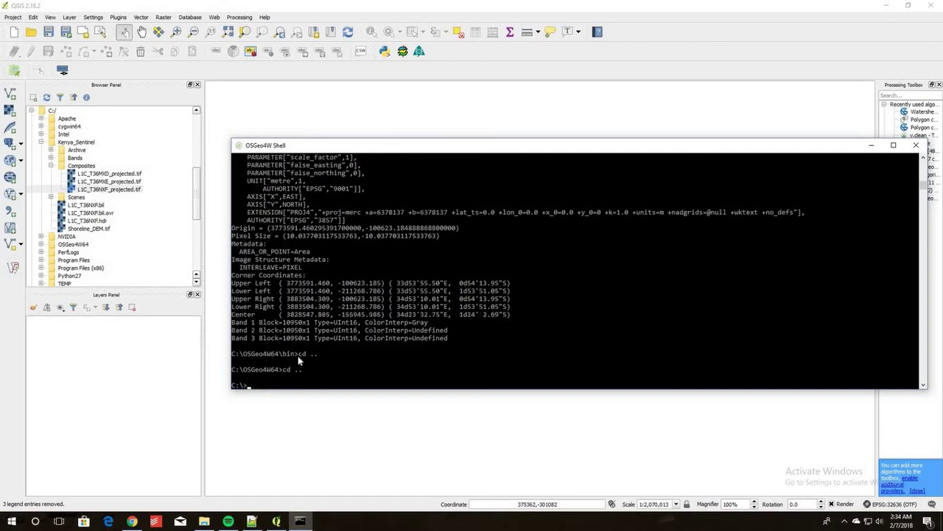
Change into Kenya_Sentinel\Composites and list its files with dir
{"action": "type", "text": "cd Ke"}
{"action": "key", "text": "Tab"}
{"action": "type", "text": "\\C"}
{"action": "key", "text": "Tab"}
{"action": "key", "text": "Return"}
{"action": "type", "text": "dir"}
{"action": "key", "text": "Return"}
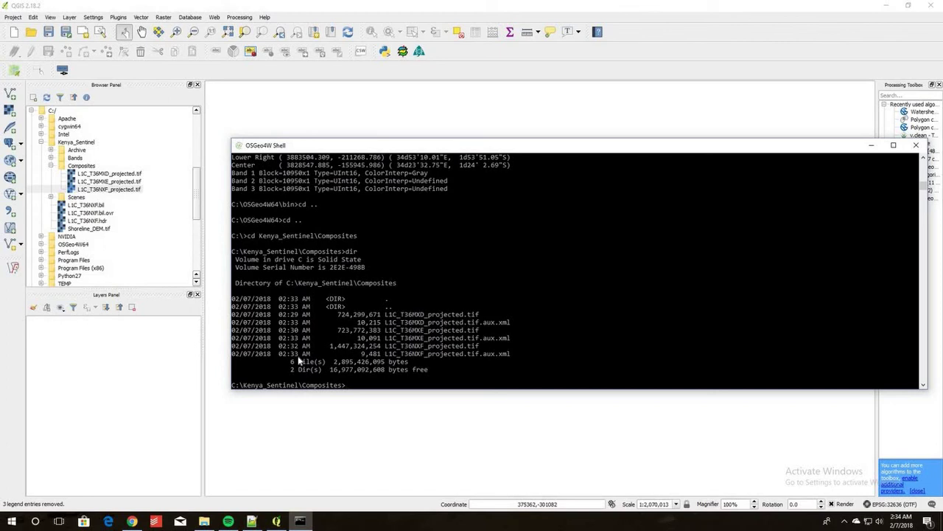
{"action": "left_click", "coordinate": [207, 521]}
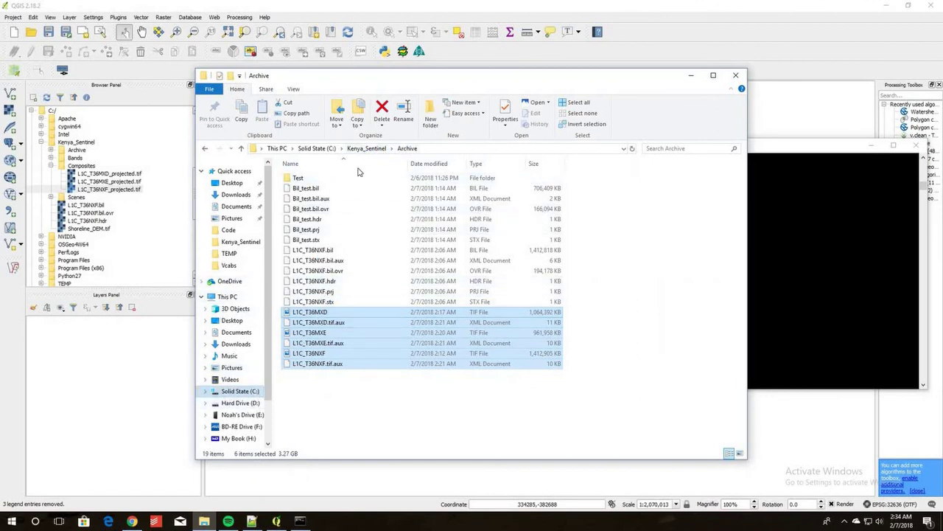
Delete the MXD, MXE and NXF .aux.xml files from the Composites folder
{"action": "key", "text": "alt+Up"}
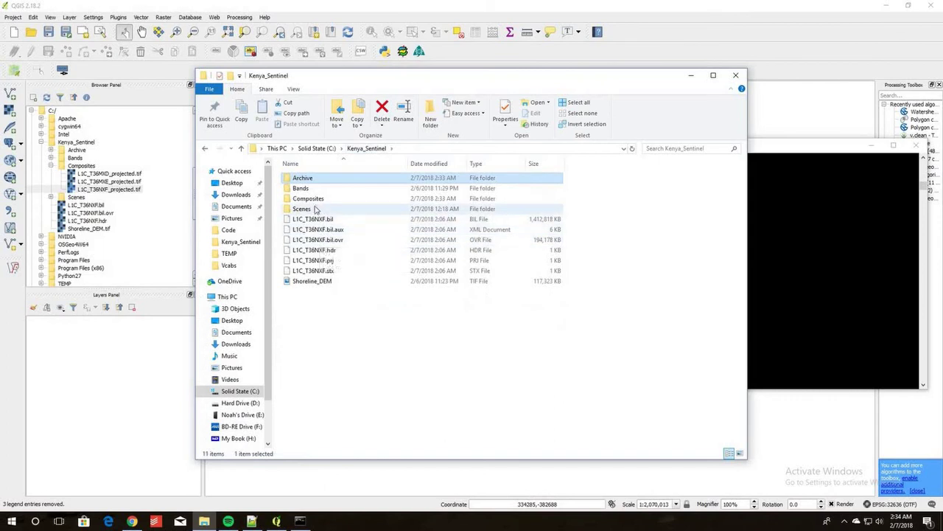
{"action": "double_click", "coordinate": [308, 198]}
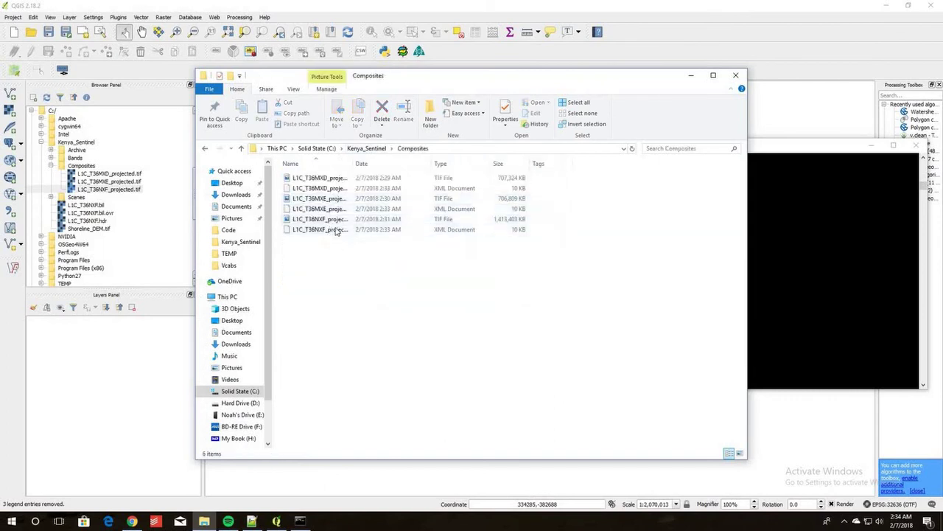
{"action": "left_click", "coordinate": [317, 188]}
{"action": "left_click", "coordinate": [316, 210], "text": "ctrl"}
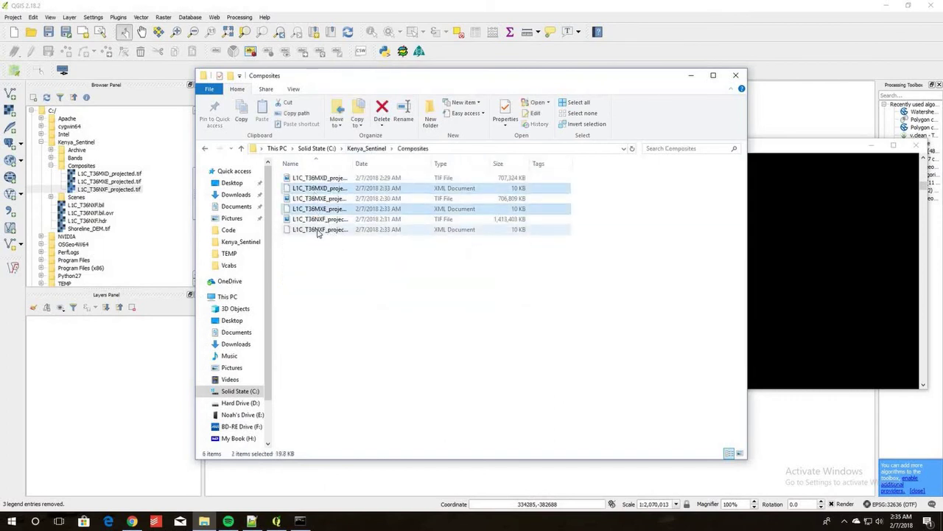
{"action": "left_click", "coordinate": [316, 230], "text": "ctrl"}
{"action": "right_click", "coordinate": [316, 231]}
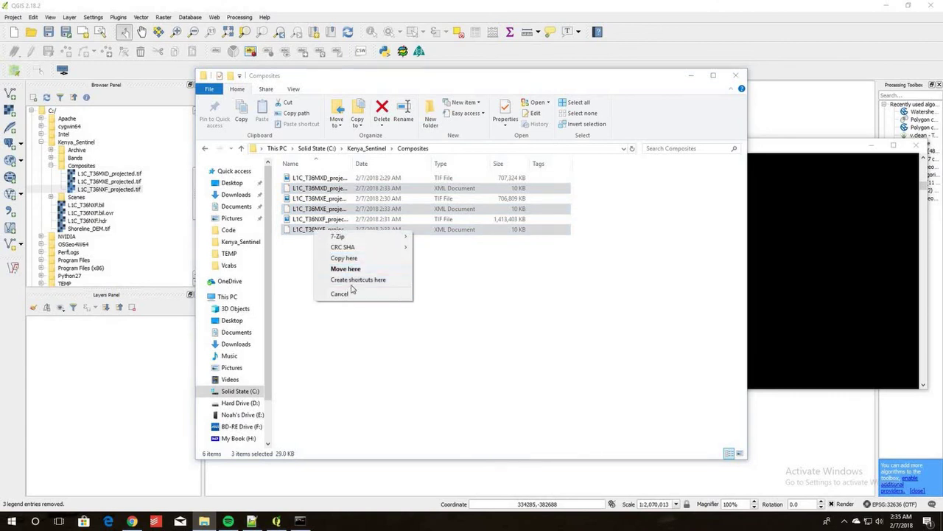
{"action": "left_click", "coordinate": [308, 233]}
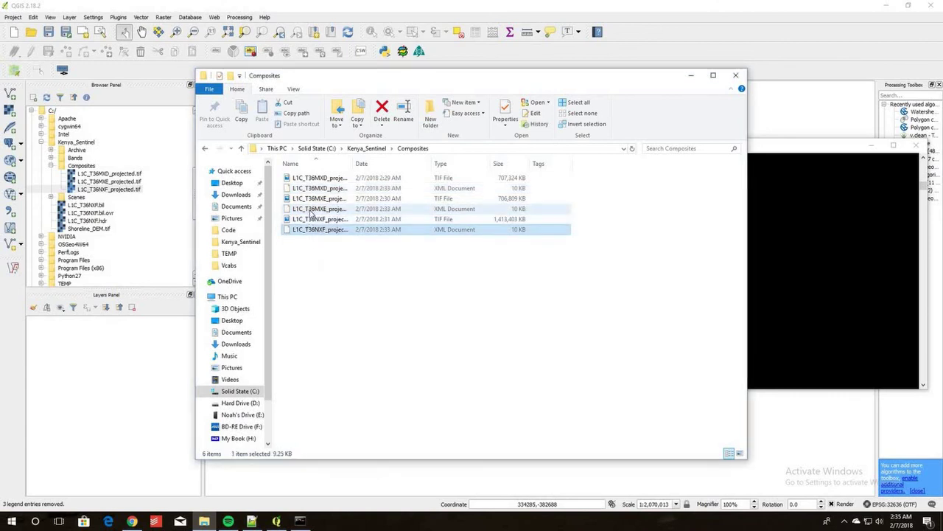
{"action": "left_click", "coordinate": [313, 190], "text": "ctrl"}
{"action": "right_click", "coordinate": [314, 190]}
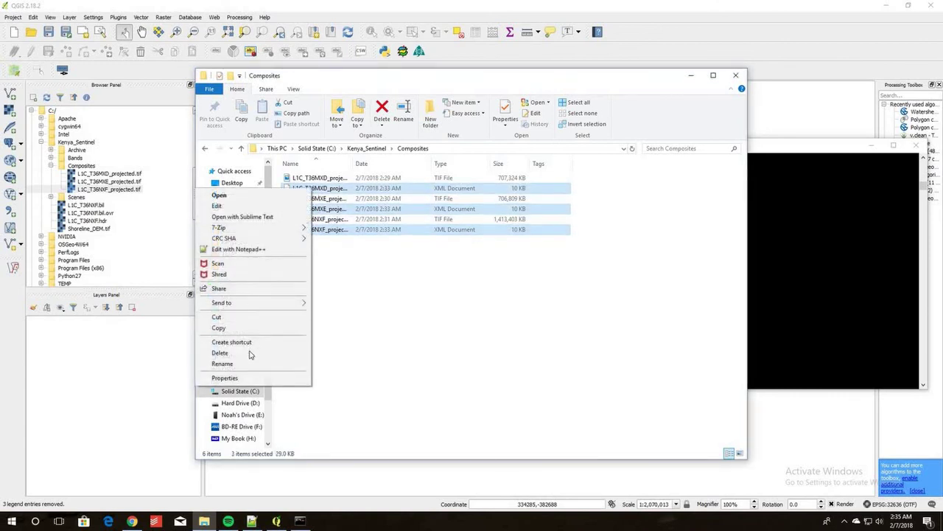
{"action": "left_click", "coordinate": [254, 352]}
{"action": "left_click", "coordinate": [911, 313]}
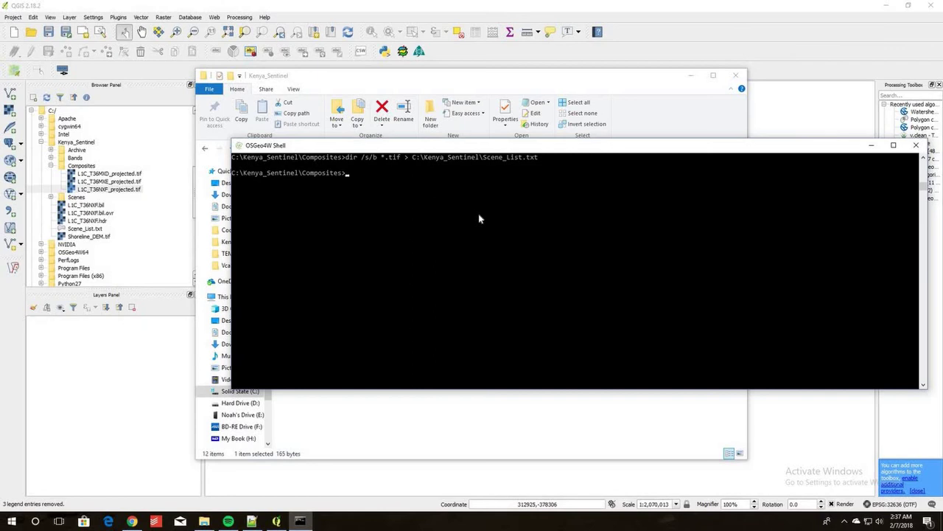
Run dir /s/b *.tif > C:\Kenya_Sentinel\Scene_List.txt to save the TIFF paths
{"action": "type", "text": "dir /s/b *.tif"}
{"action": "type", "text": "> C:\\K"}
{"action": "key", "text": "Tab"}
{"action": "type", "text": "\\Sc"}
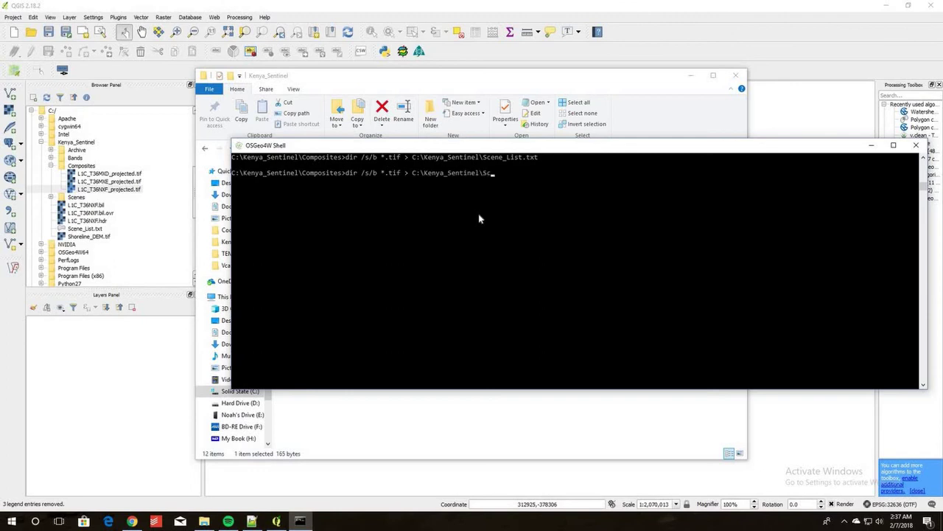
{"action": "key", "text": "Tab"}
{"action": "key", "text": "Return"}
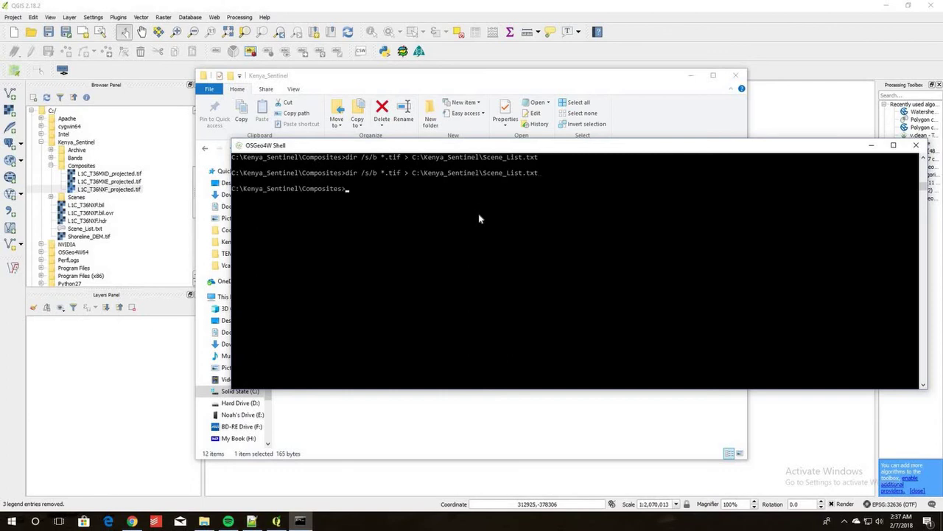
{"action": "left_click", "coordinate": [437, 84]}
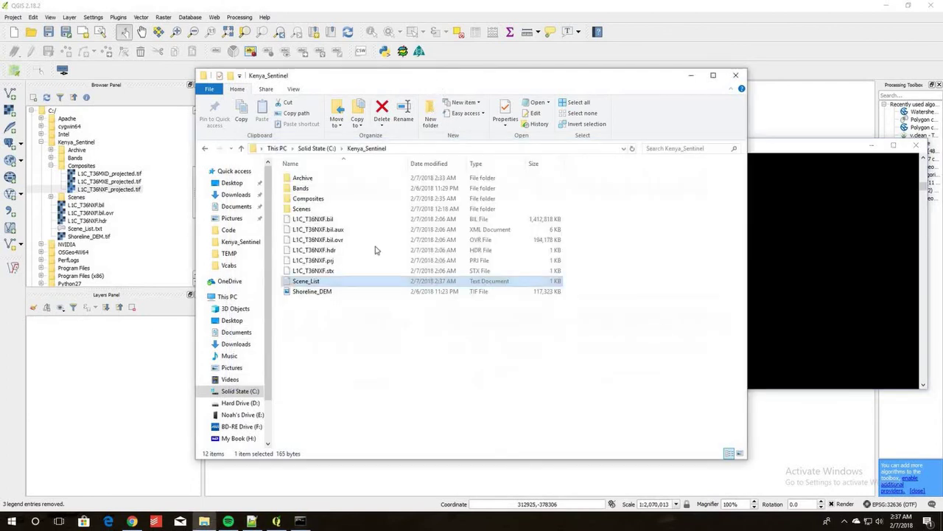
{"action": "right_click", "coordinate": [316, 283]}
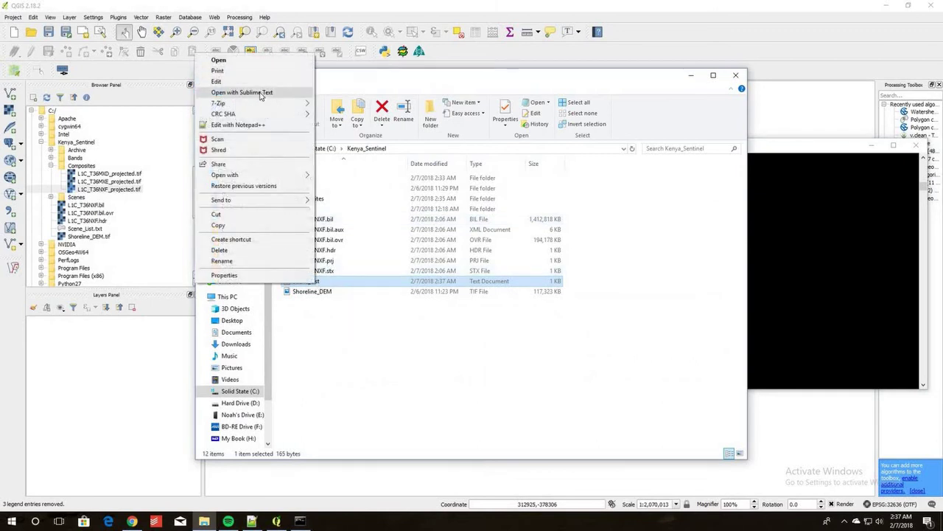
{"action": "left_click", "coordinate": [247, 92]}
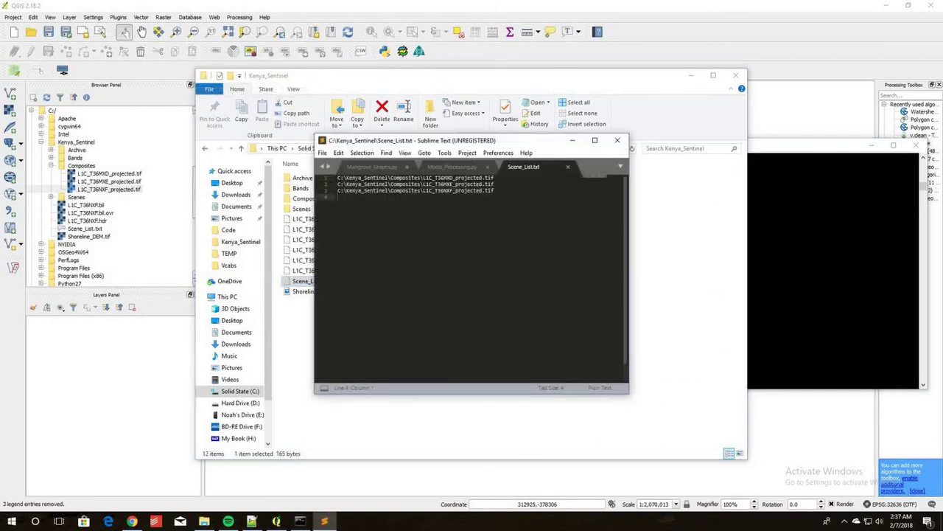
{"action": "key", "text": "shift+Up"}
{"action": "key", "text": "shift+Up"}
{"action": "key", "text": "shift+Up"}
{"action": "key", "text": "Right"}
{"action": "left_click", "coordinate": [617, 140]}
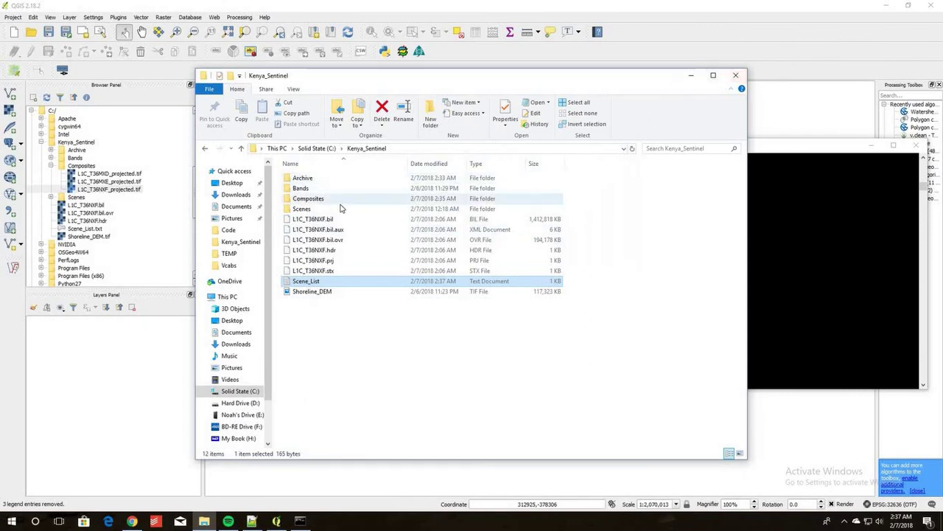
Change the shell's directory to C:\OSGeo4W64\bin via cd.. twice and cd OSGeo4W64\bin
{"action": "left_click", "coordinate": [759, 221]}
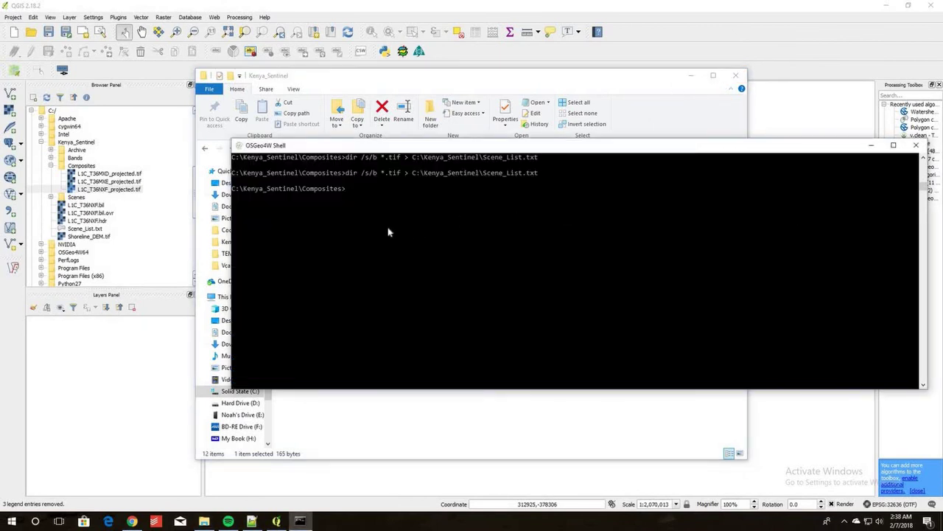
{"action": "type", "text": "cd.."}
{"action": "key", "text": "Return"}
{"action": "type", "text": "cd .."}
{"action": "key", "text": "Return"}
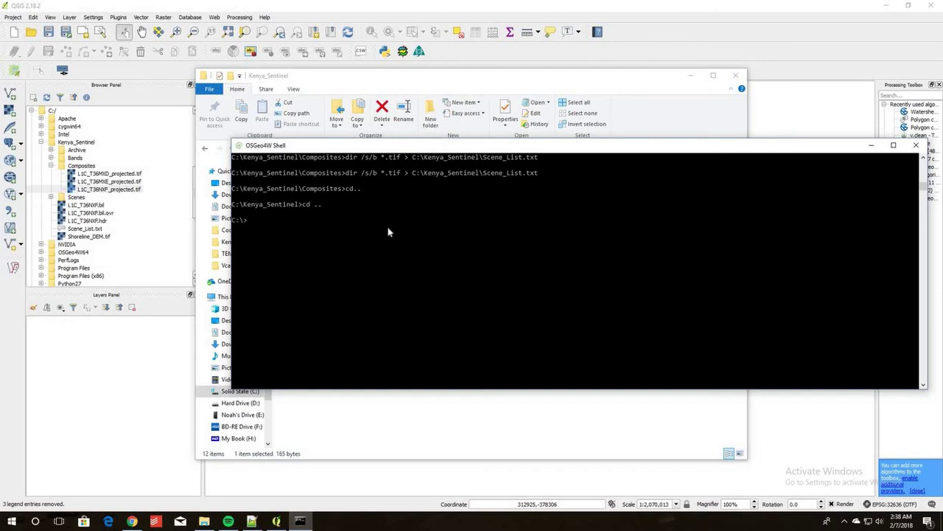
{"action": "type", "text": "cd OSGeo4W64\\bin"}
{"action": "key", "text": "Return"}
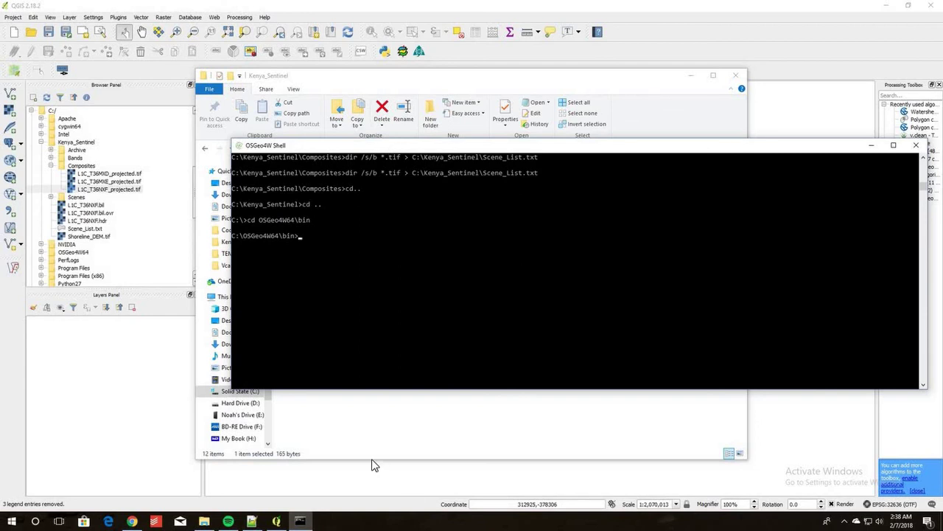
Close File Explorer, leaving the cleared shell in front of QGIS
{"action": "left_click", "coordinate": [483, 489]}
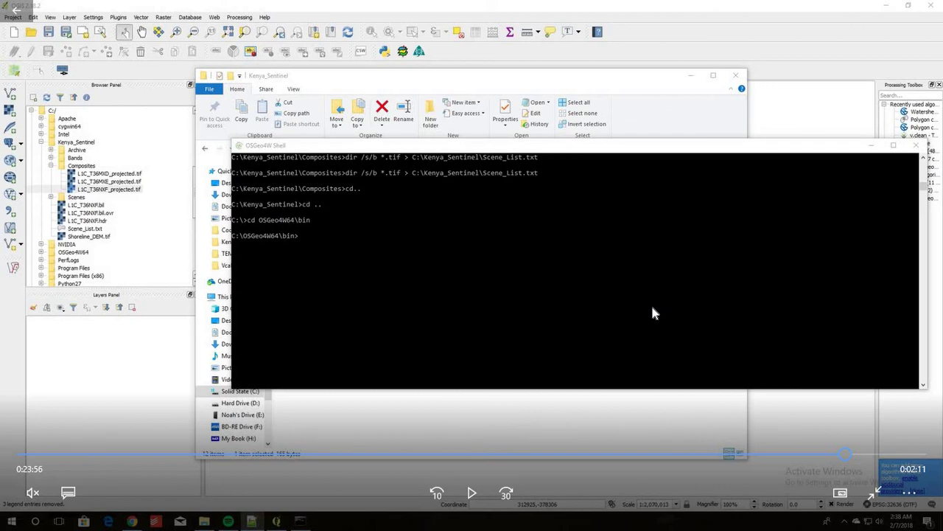
{"action": "left_click", "coordinate": [471, 492]}
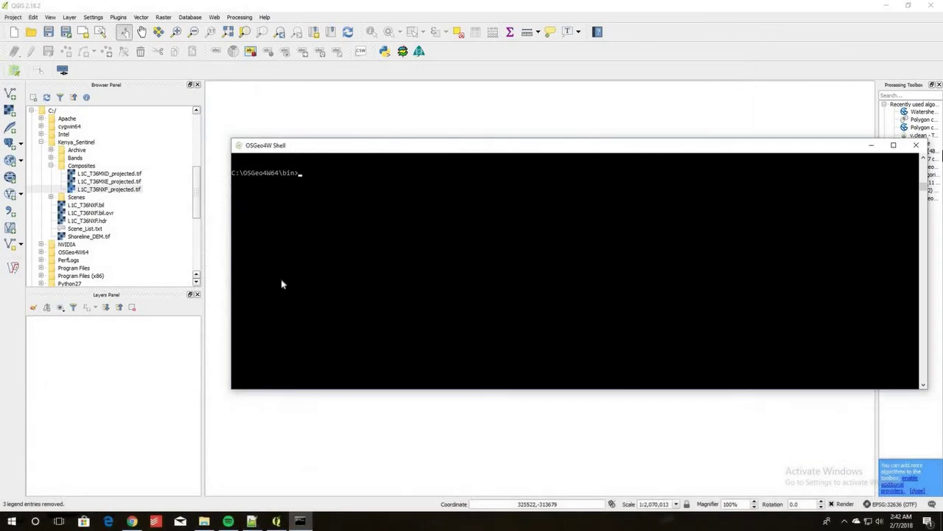
{"action": "mouse_move", "coordinate": [281, 284]}
Run gdal_merge on Scene_List.txt to build C:\Kenya_Sentinel\TCI_Mosaic.tif with LZW compression and nodata 0
{"action": "type", "text": "gdal_merge -o C:\\Keny"}
{"action": "key", "text": "Tab"}
{"action": "type", "text": "\\"}
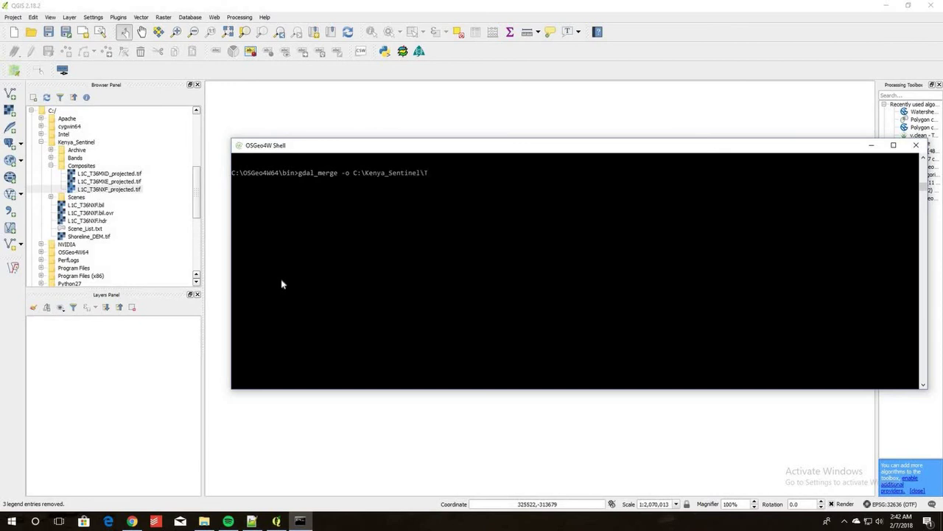
{"action": "type", "text": "TCI_Mosaic.tif -co COMPRESS=LZW"}
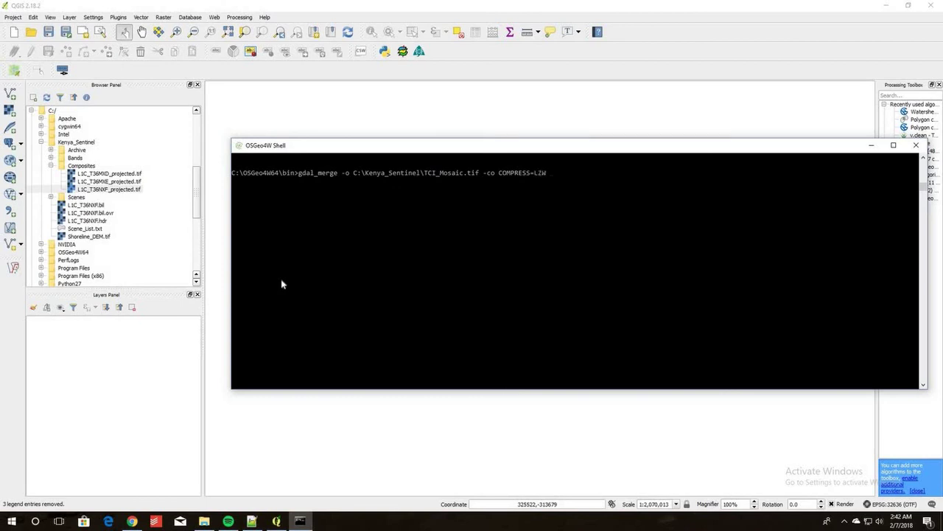
{"action": "type", "text": " -n 0"}
{"action": "mouse_move", "coordinate": [756, 246]}
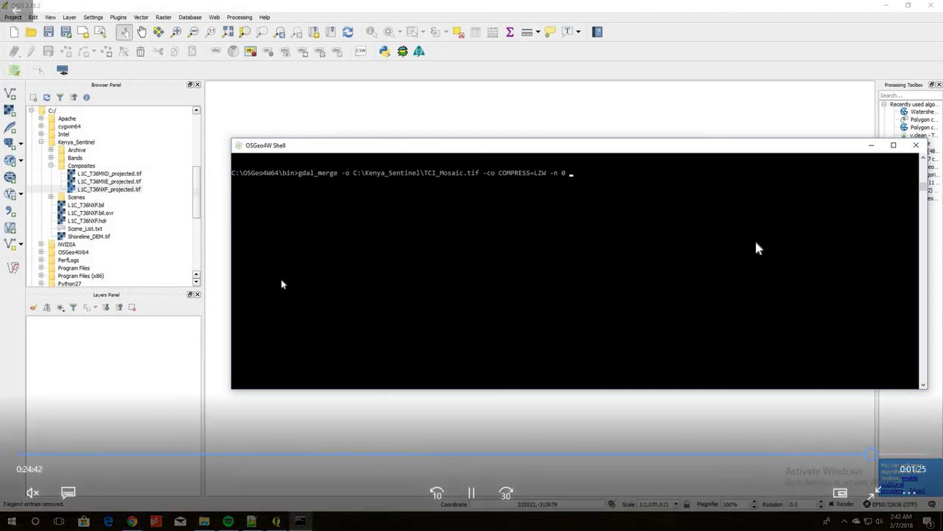
{"action": "left_click", "coordinate": [465, 502]}
{"action": "left_click", "coordinate": [471, 492]}
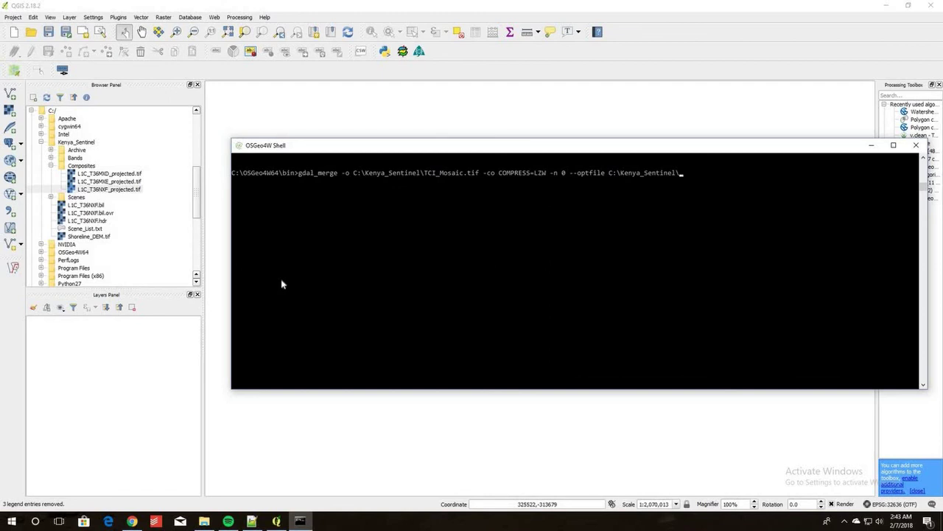
{"action": "key", "text": "Tab"}
{"action": "key", "text": "Return"}
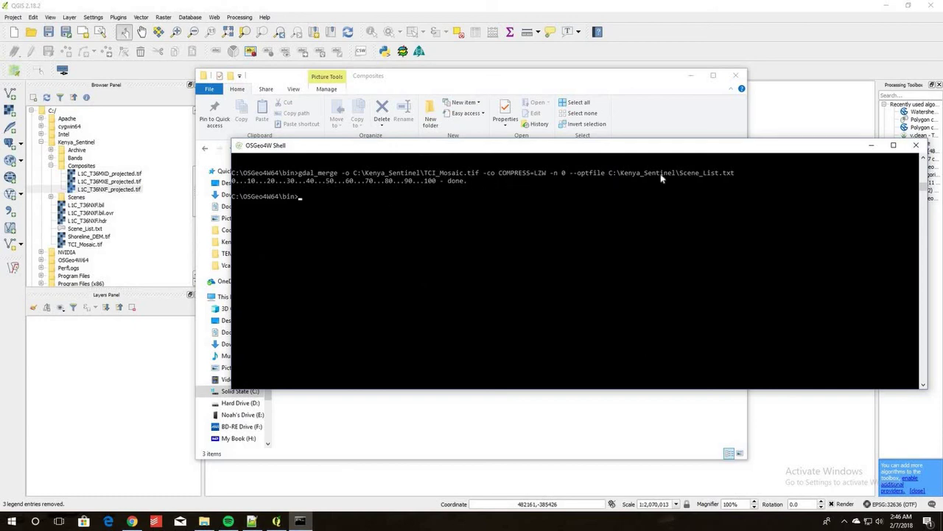
Add TCI_Mosaic.tif to the map and inspect it at native resolution along the lake shoreline
{"action": "left_click", "coordinate": [83, 169]}
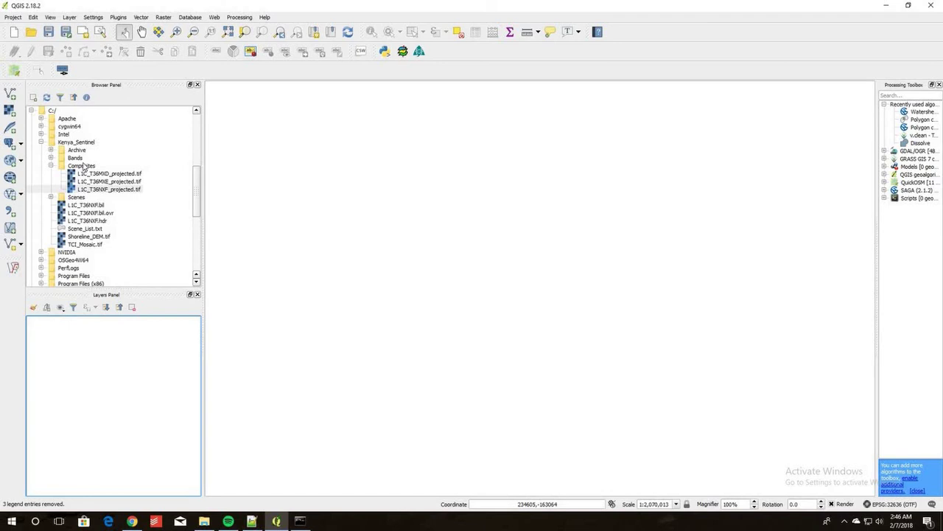
{"action": "left_click_drag", "start_coordinate": [95, 248], "coordinate": [116, 381]}
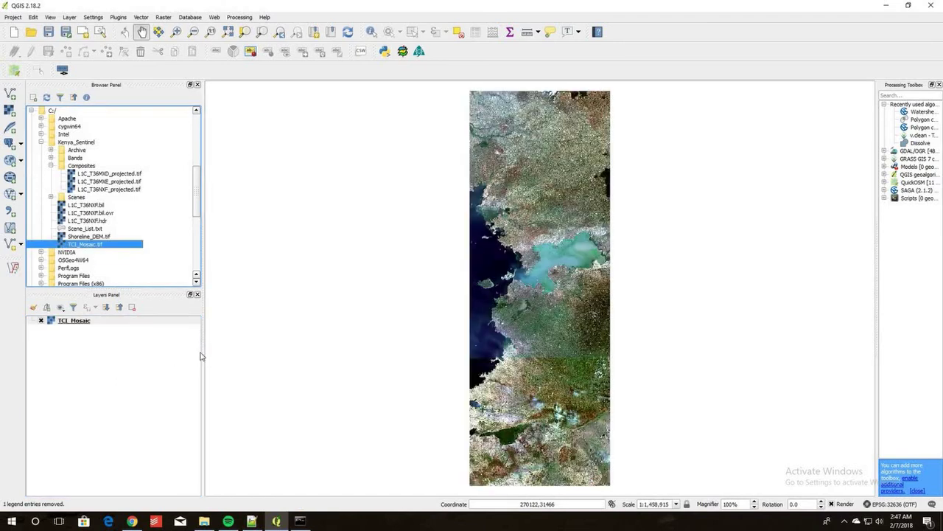
{"action": "right_click", "coordinate": [77, 319]}
{"action": "left_click", "coordinate": [121, 344]}
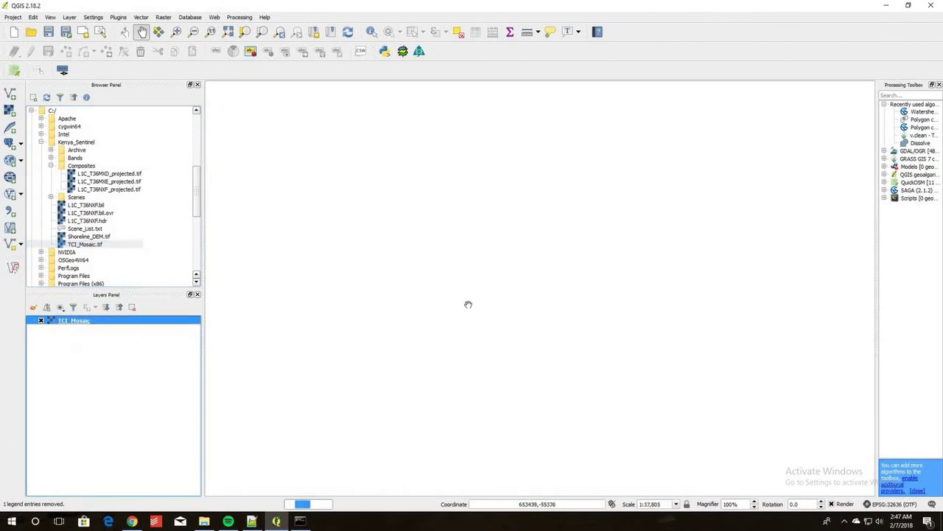
{"action": "left_click_drag", "start_coordinate": [768, 392], "coordinate": [687, 433]}
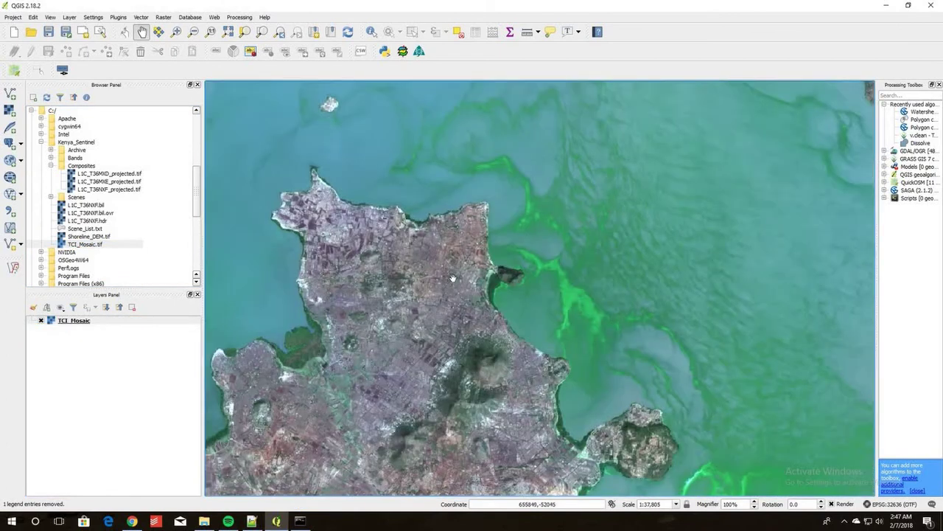
{"action": "left_click_drag", "start_coordinate": [468, 264], "coordinate": [656, 327]}
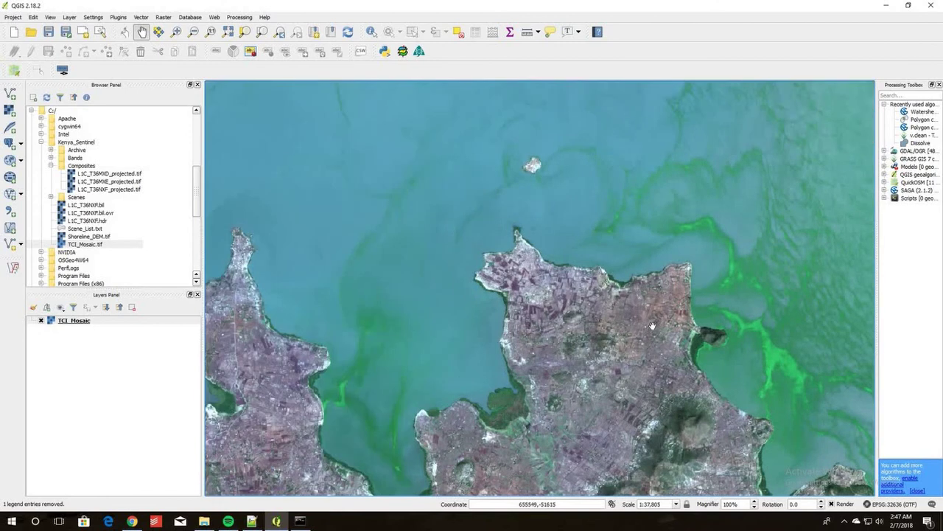
{"action": "scroll", "coordinate": [648, 328], "scroll_direction": "down", "scroll_amount": 3}
{"action": "scroll", "coordinate": [663, 331], "scroll_direction": "down", "scroll_amount": 1}
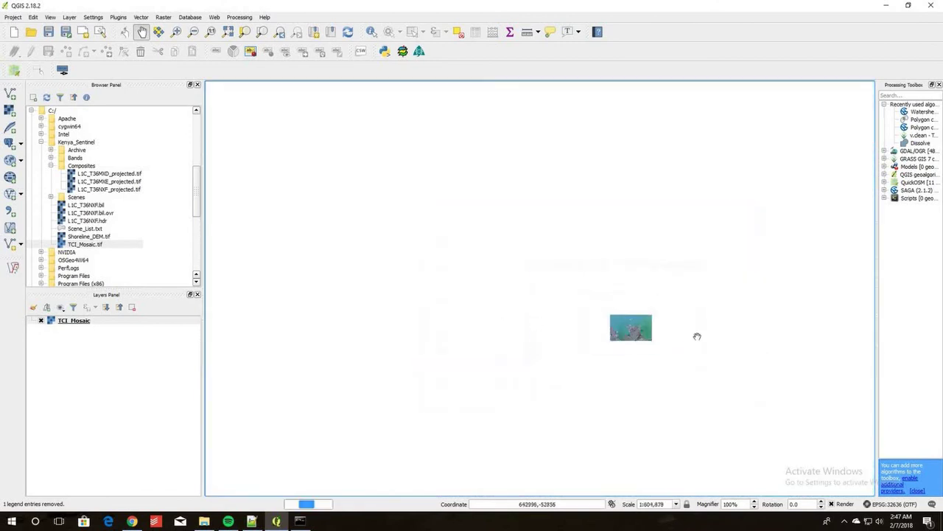
Open TCI_Mosaic's layer properties to confirm its EPSG:3857 coordinate system
{"action": "left_click", "coordinate": [108, 323]}
{"action": "right_click", "coordinate": [108, 326]}
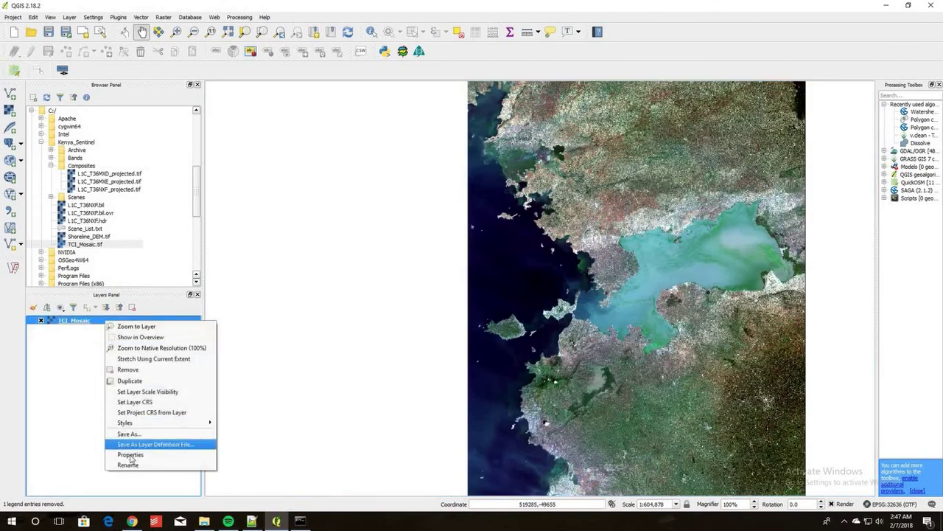
{"action": "left_click", "coordinate": [236, 394]}
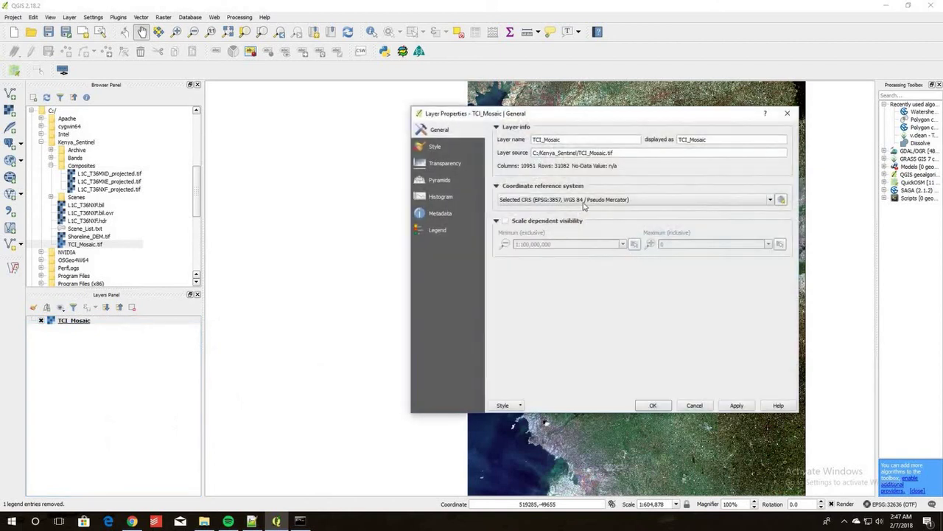